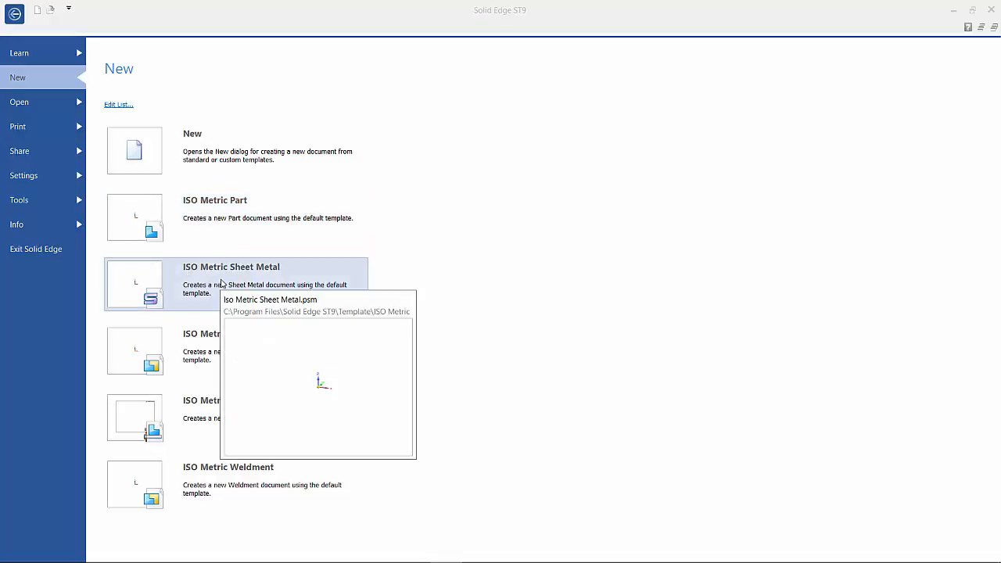
# Create a new ISO Metric Sheet Metal document and lock line sketching to the vertical XZ base plane, seen from the front
pyautogui.click(221, 283)
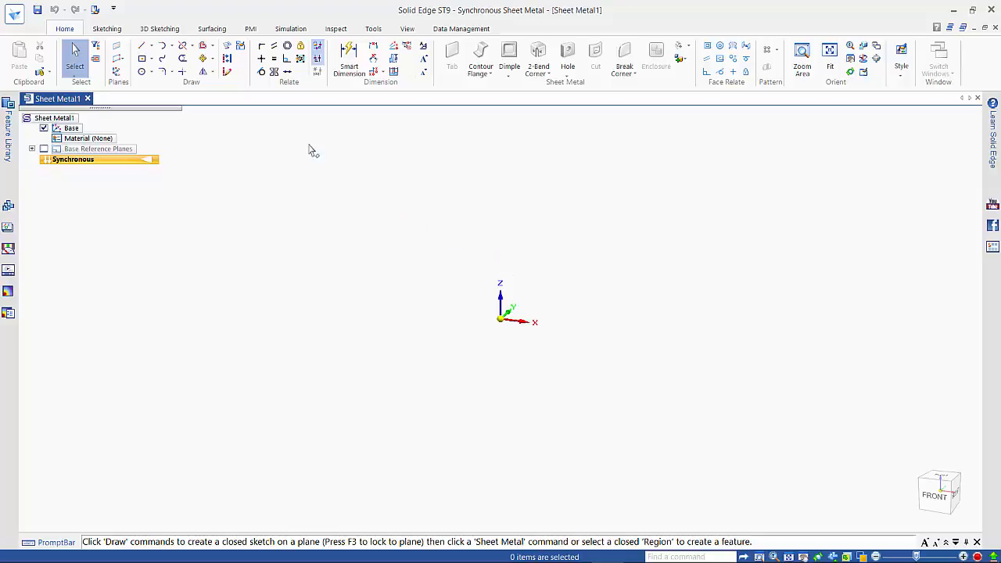
pyautogui.click(144, 48)
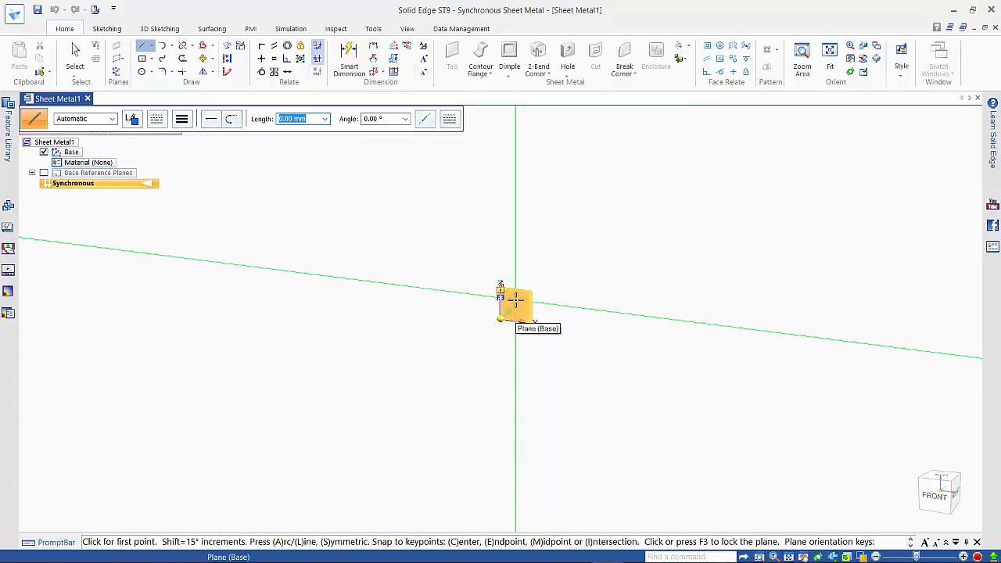
pyautogui.press('F3')
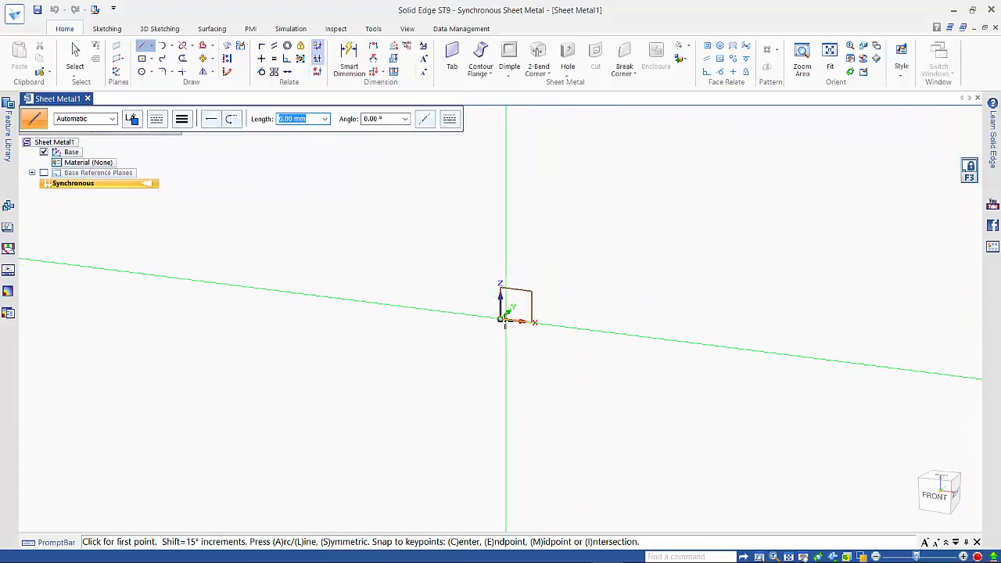
pyautogui.click(514, 333)
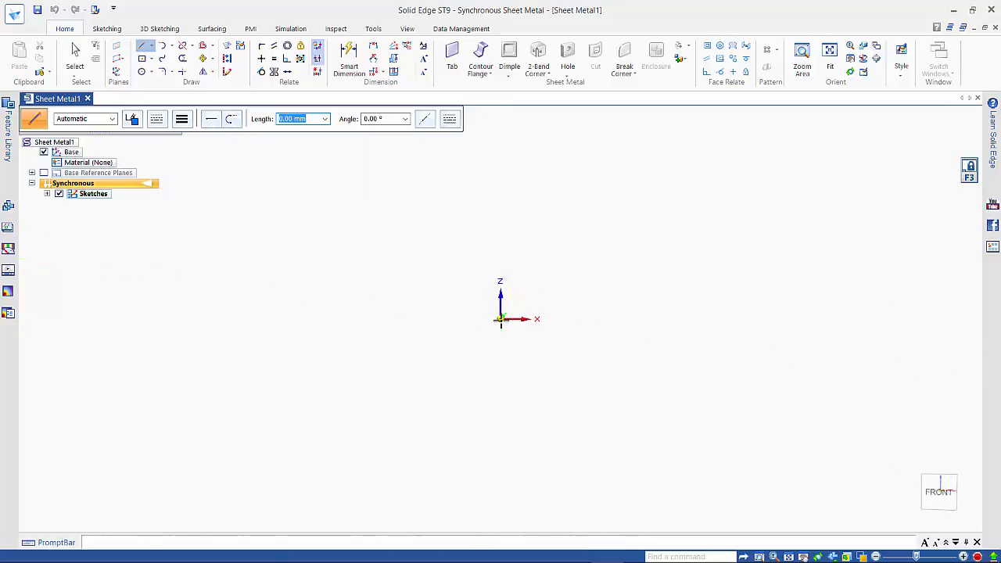
# Draw a 350 mm horizontal line along the X axis, starting at the origin
pyautogui.scroll(-5, 546, 271)
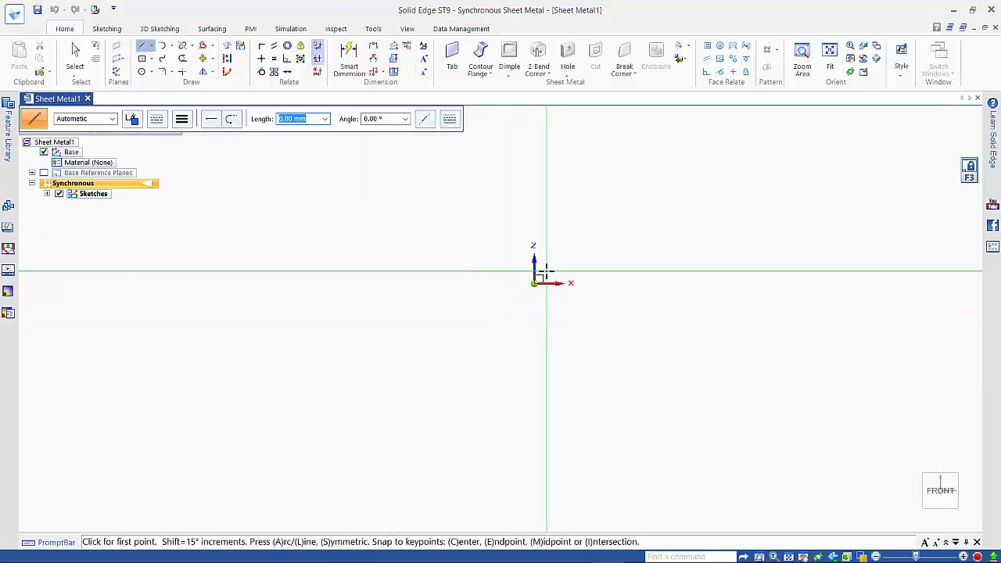
pyautogui.keyDown('shift'); pyautogui.moveTo(550, 272); pyautogui.dragTo(417, 413, button='middle'); pyautogui.keyUp('shift')
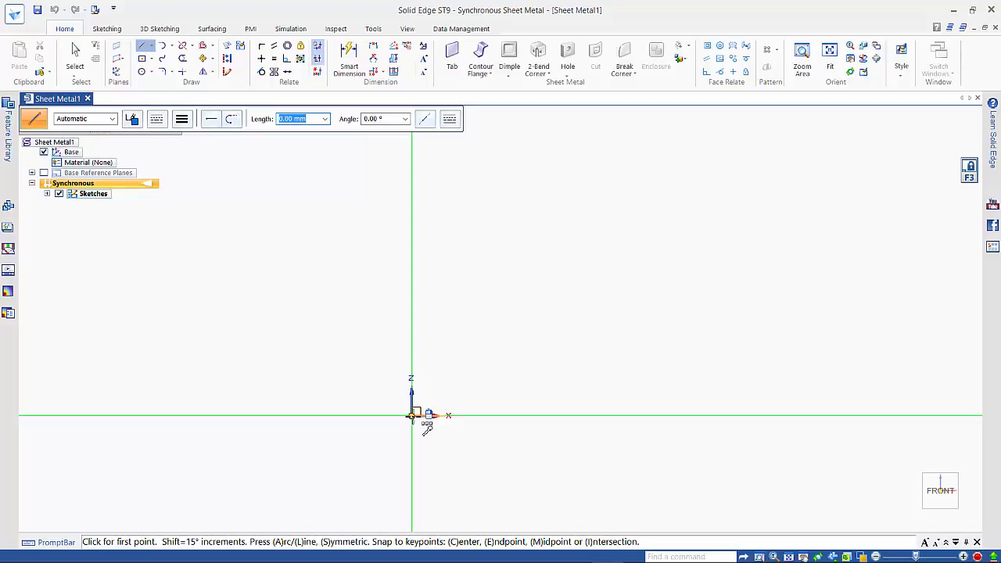
pyautogui.click(412, 415)
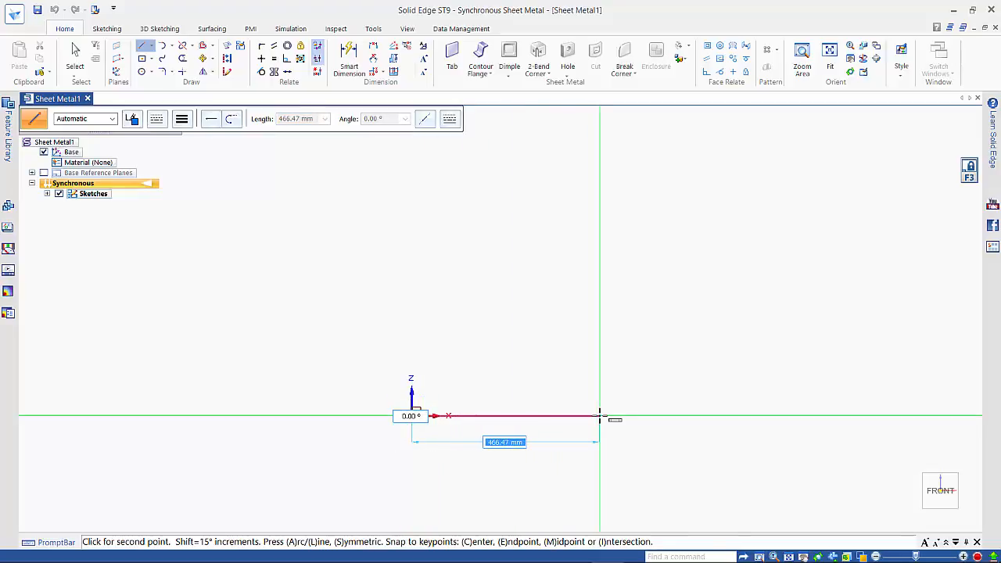
pyautogui.write('35')
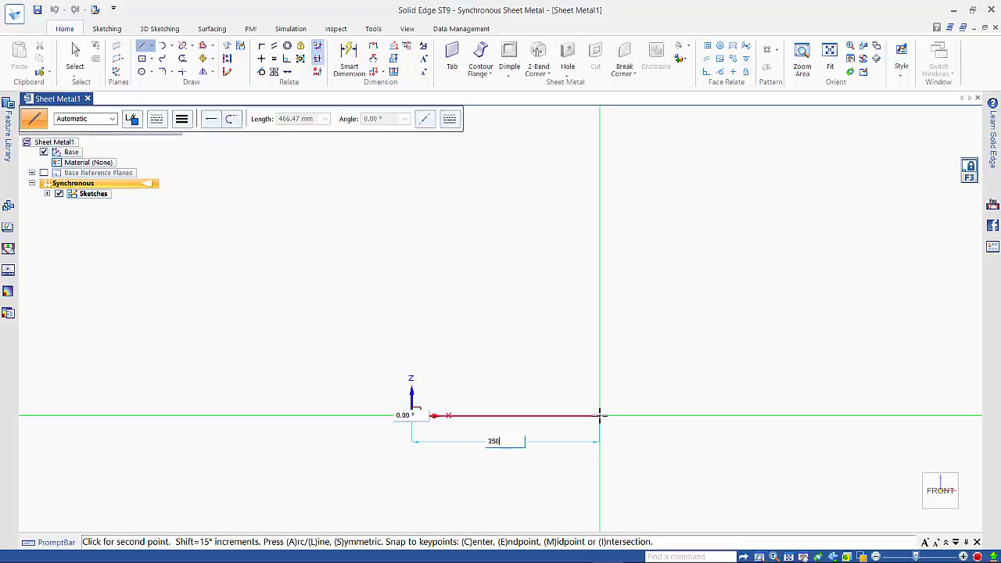
pyautogui.write('0')
pyautogui.press('Return')
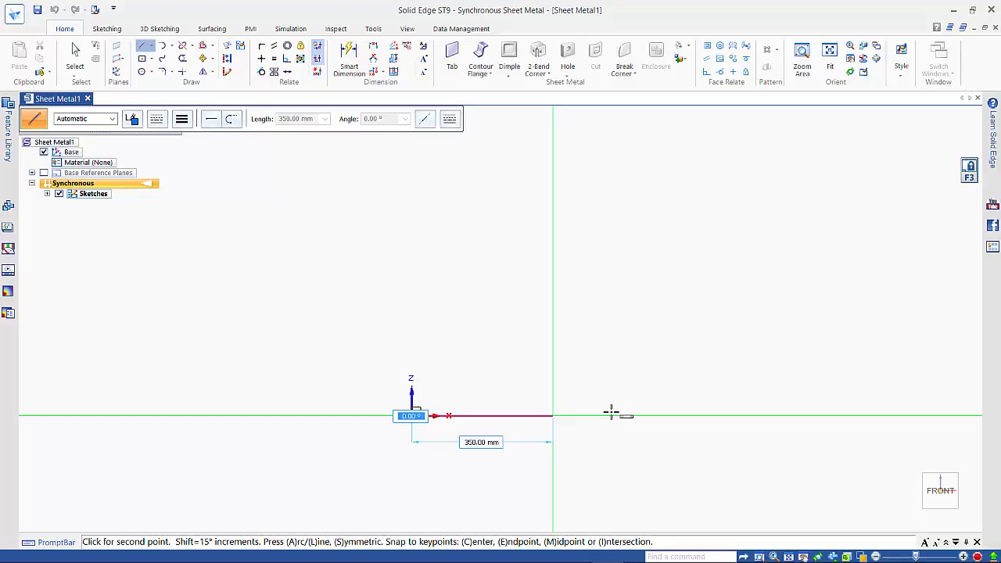
pyautogui.click(611, 412)
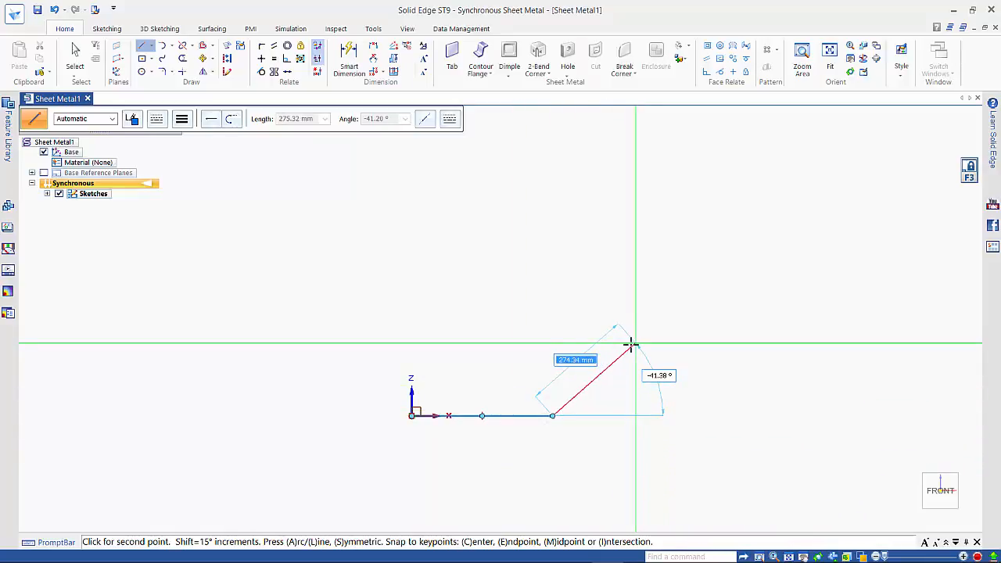
# Continue the profile from the horizontal line's free end with a tangent arc of 235 mm radius and 145° sweep
pyautogui.click(236, 126)
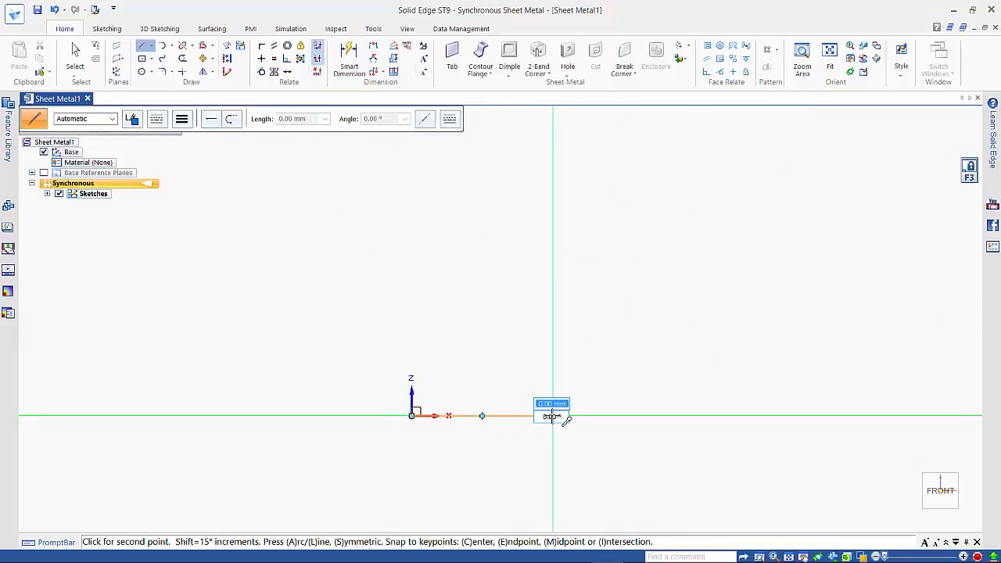
pyautogui.click(553, 415)
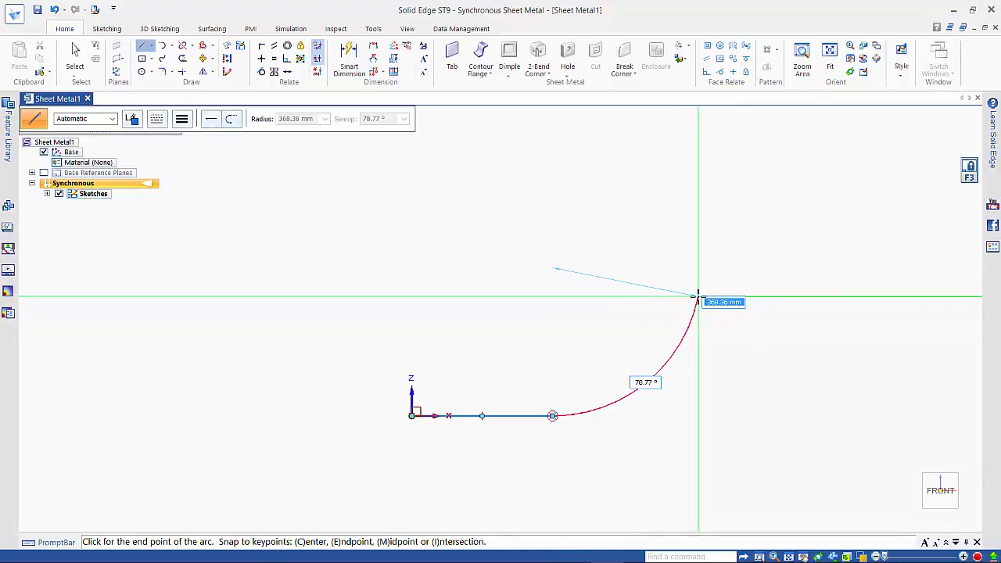
pyautogui.write('23')
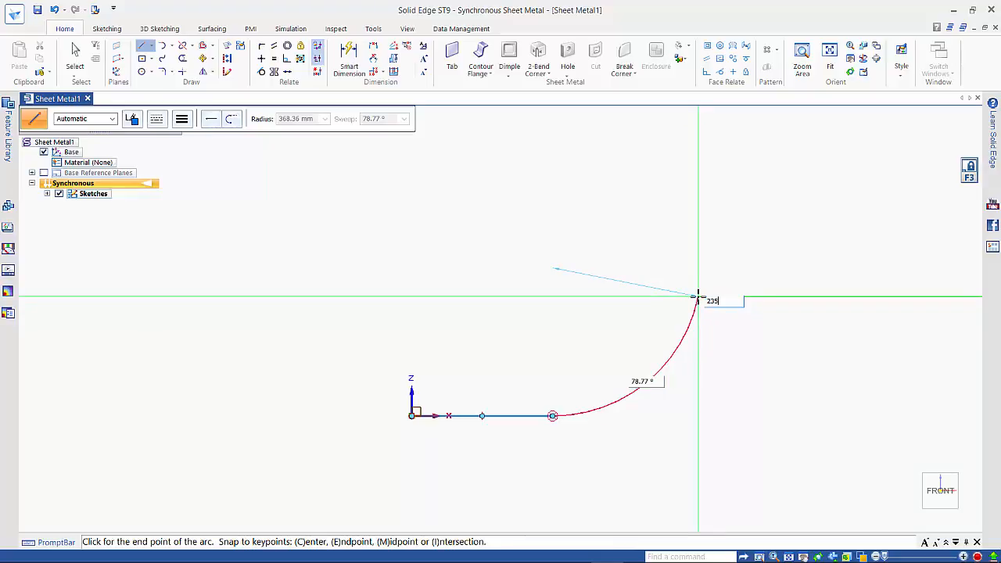
pyautogui.write('5')
pyautogui.press('Tab')
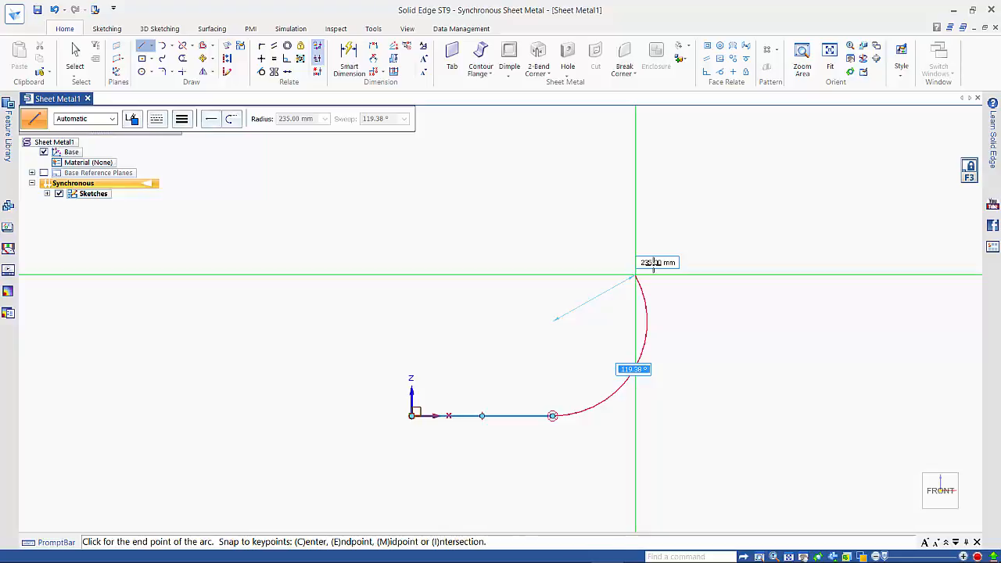
pyautogui.write('145')
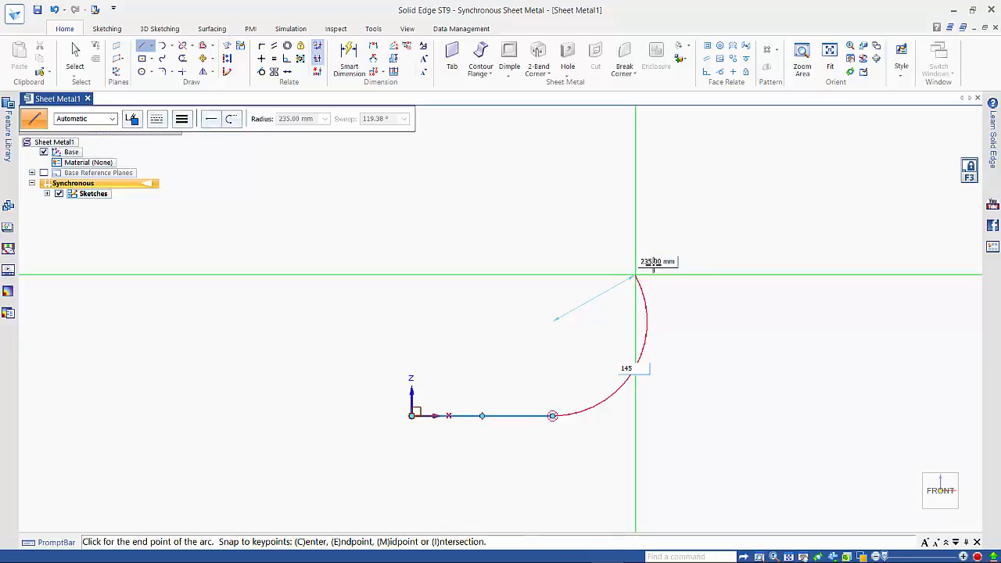
pyautogui.press('Tab')
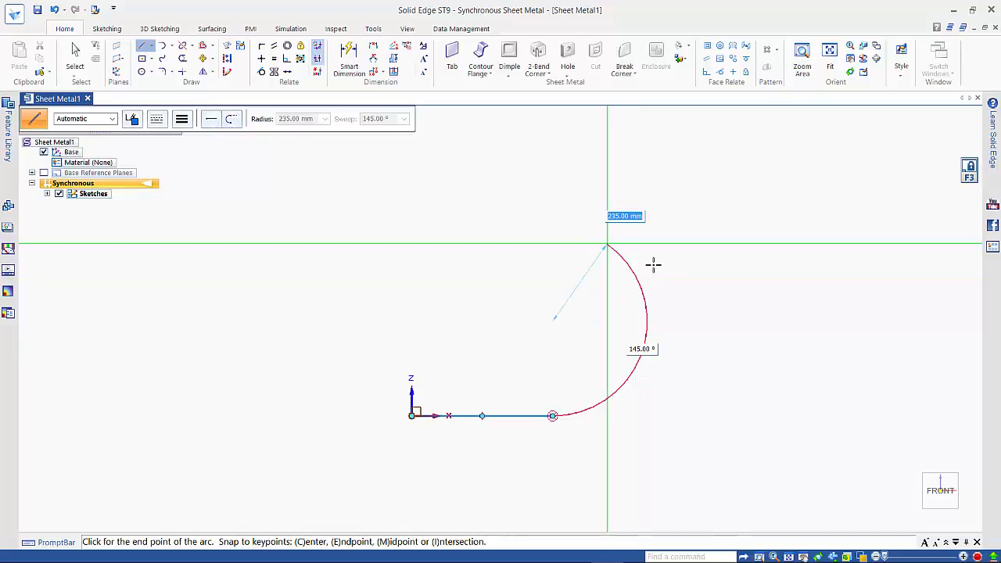
pyautogui.click(656, 253)
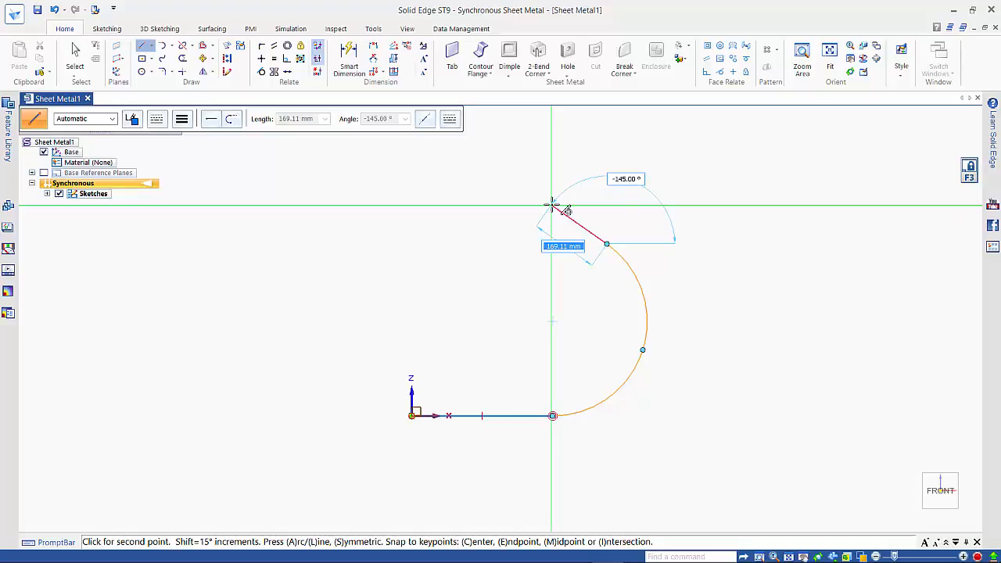
# Add a 300 mm line tangent to the arc's upper end, at an angle of -145°
pyautogui.write('300')
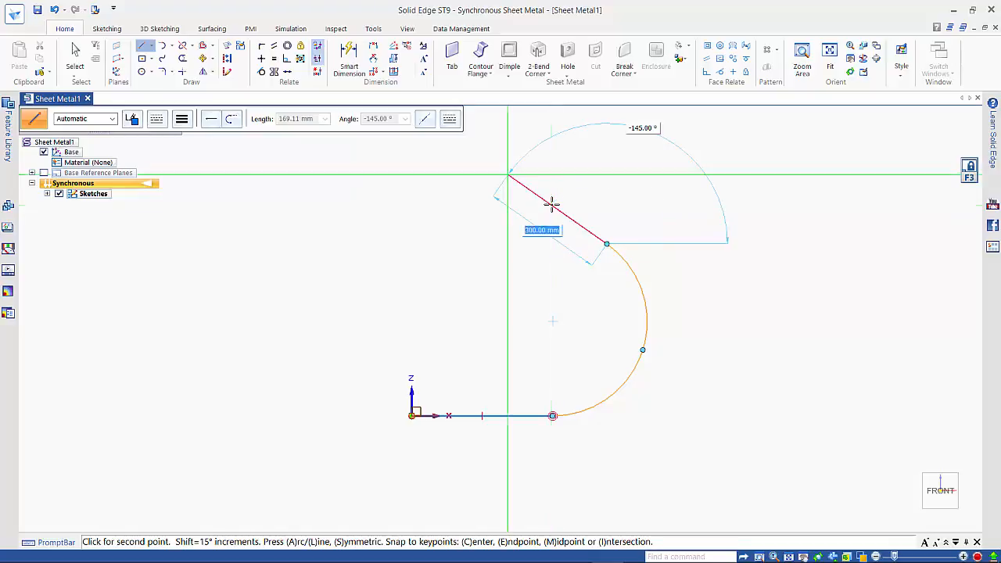
pyautogui.press('Tab')
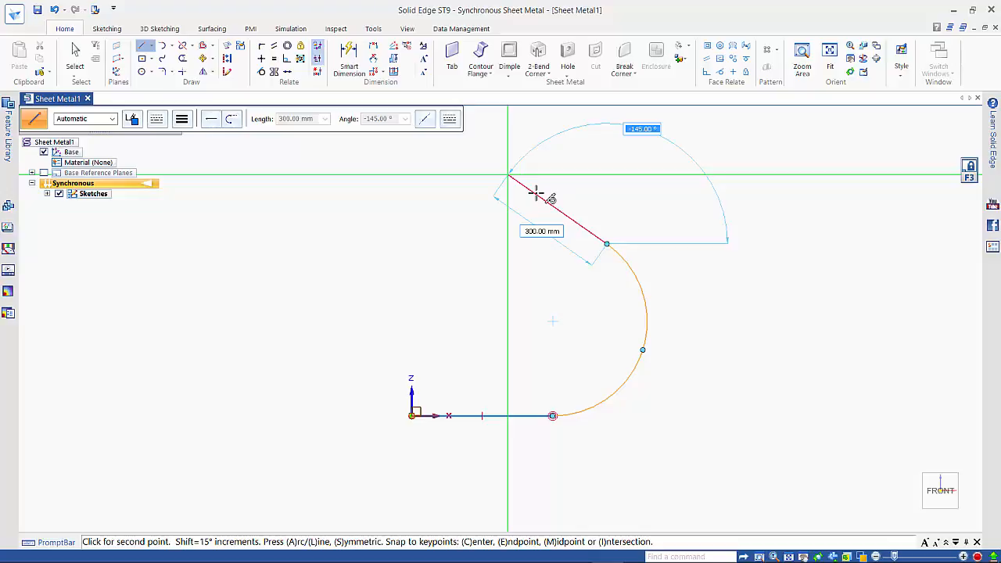
pyautogui.press('Return')
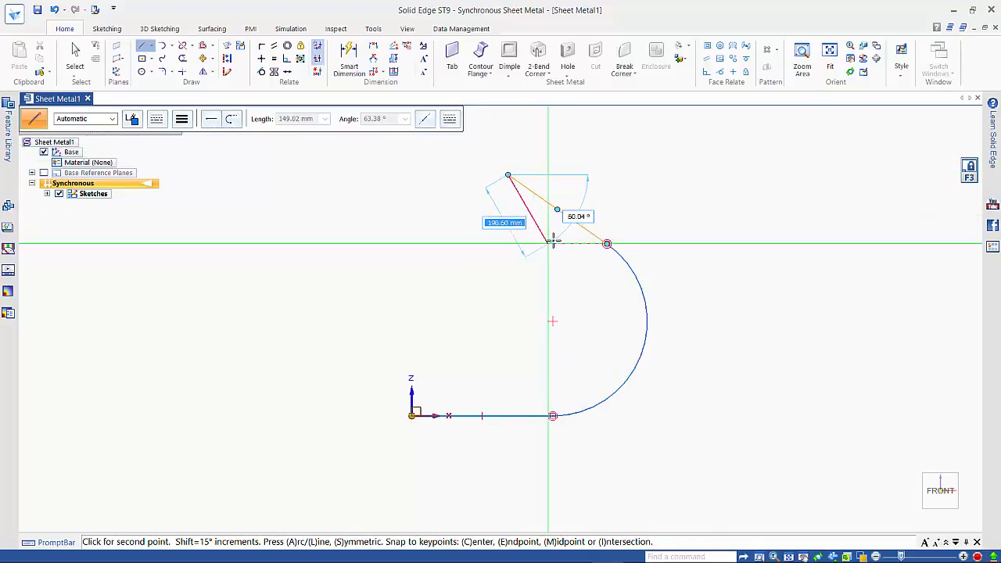
# Draw a 70 mm line from the upper end of the 300 mm line, at about -131°, and end the line chain
pyautogui.click(508, 174)
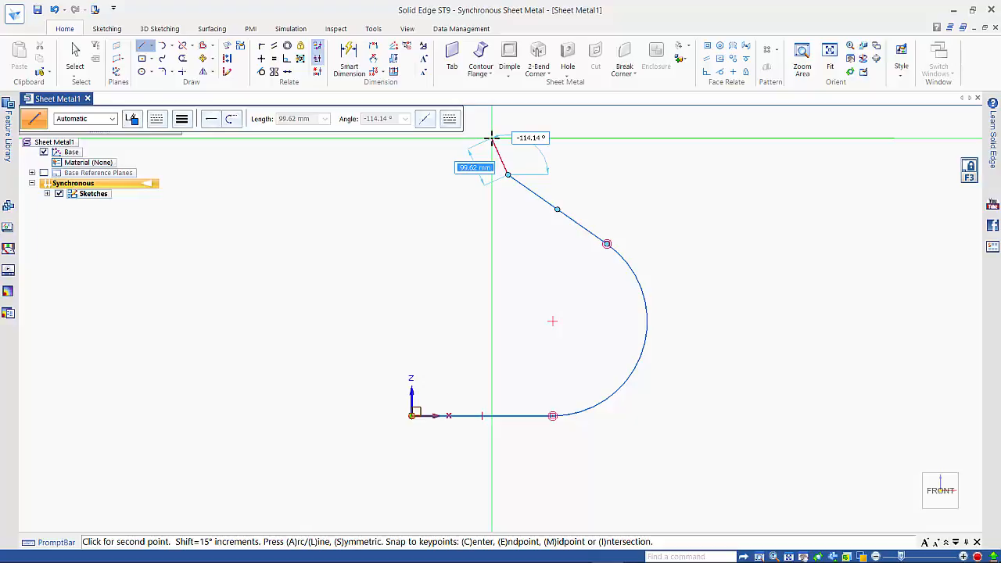
pyautogui.write('70')
pyautogui.press('Tab')
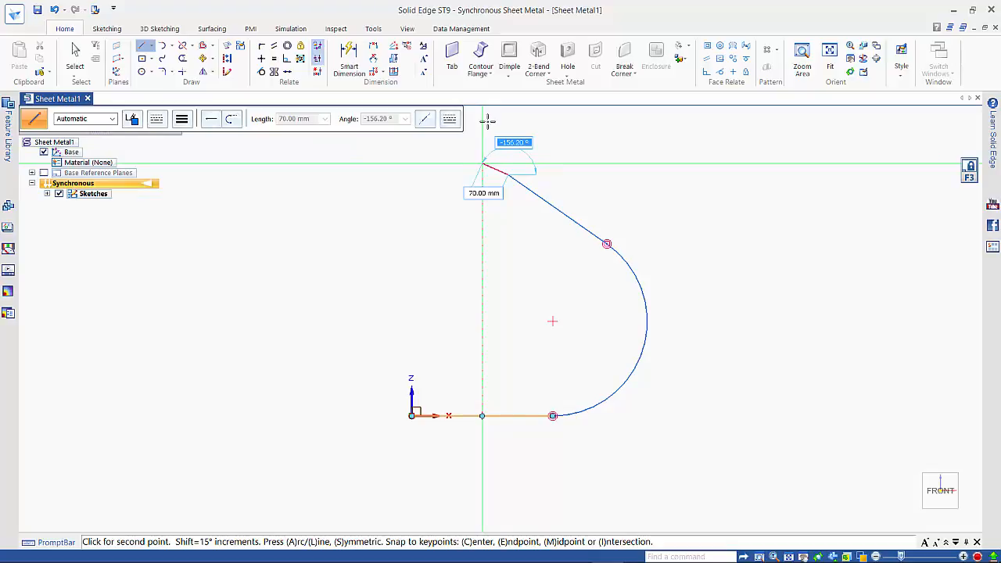
pyautogui.click(500, 122)
pyautogui.scroll(2, 485, 154)
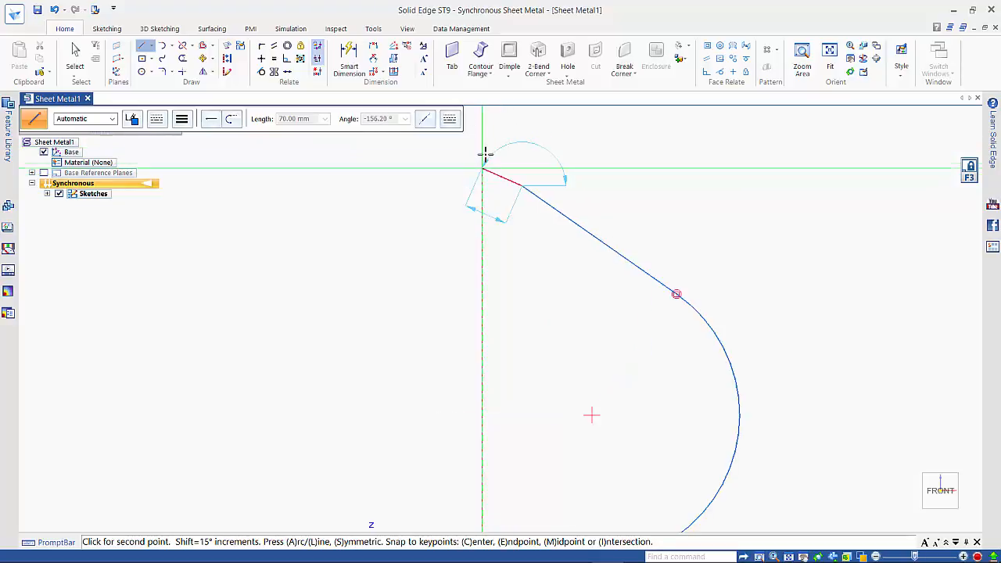
pyautogui.scroll(3, 485, 154)
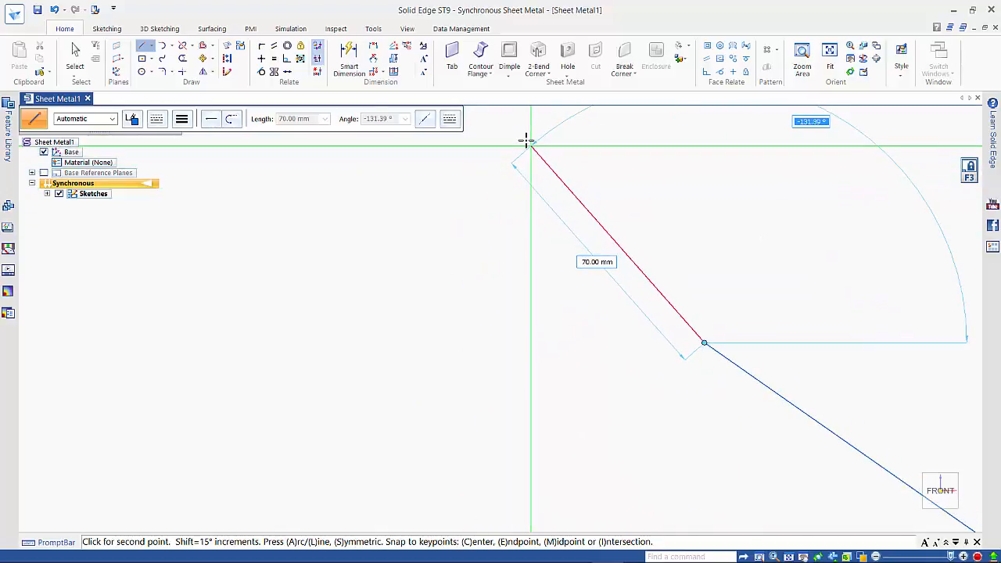
pyautogui.click(527, 142)
pyautogui.press('Escape')
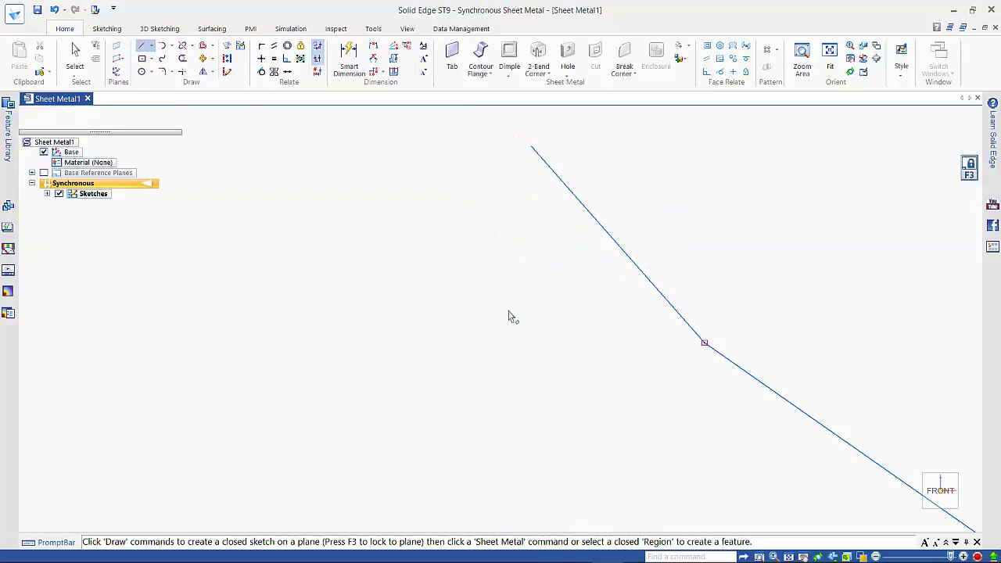
# Dimension the length of the horizontal base line, placing the dimension below it
pyautogui.scroll(-5, 512, 298)
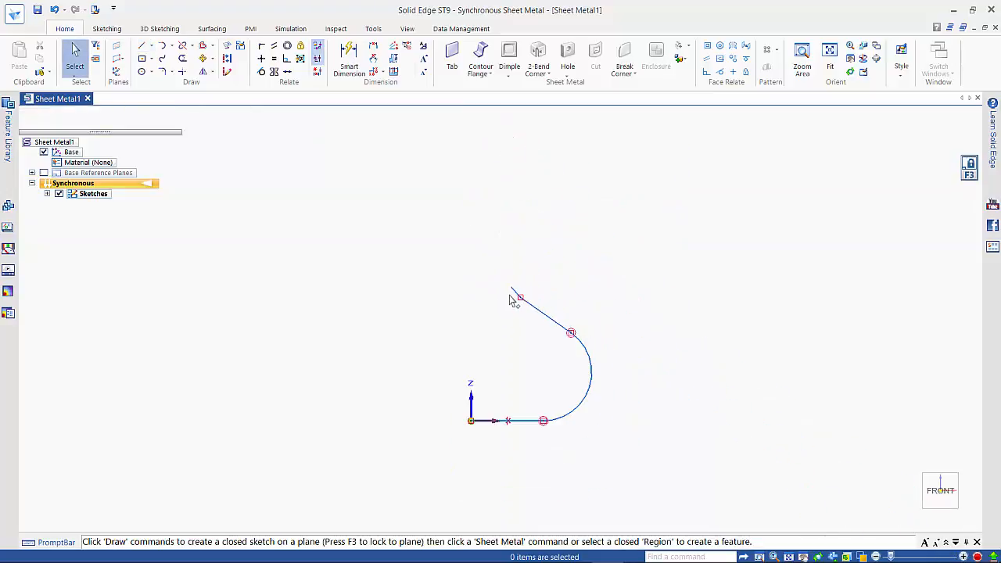
pyautogui.keyDown('shift'); pyautogui.moveTo(489, 326); pyautogui.dragTo(489, 263, button='middle'); pyautogui.keyUp('shift')
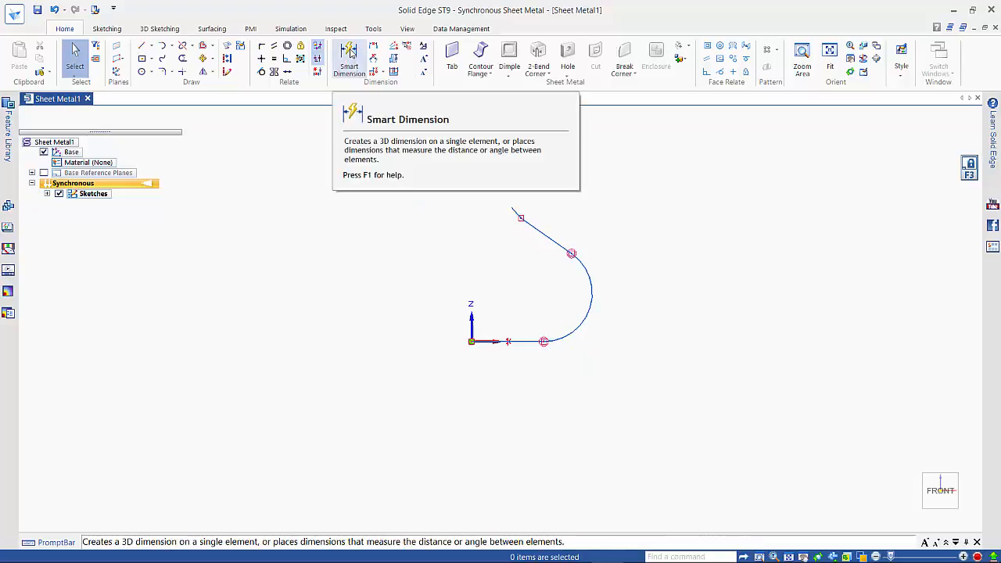
pyautogui.click(349, 62)
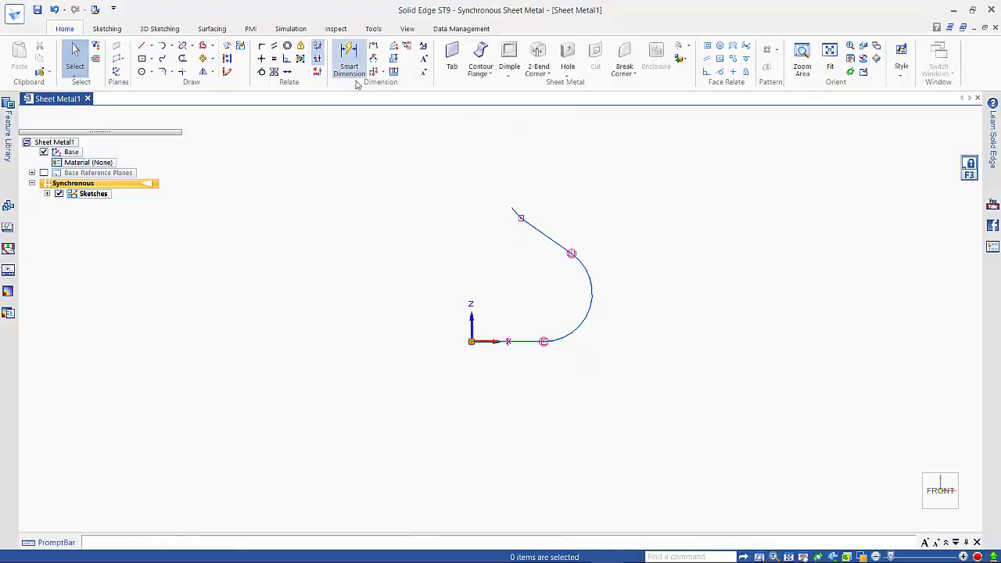
pyautogui.click(523, 341)
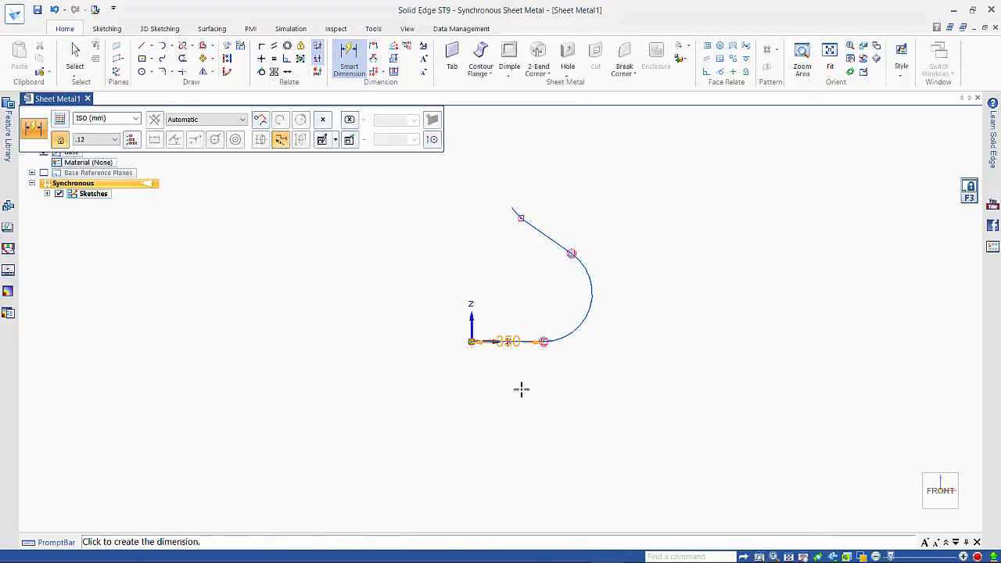
pyautogui.click(520, 394)
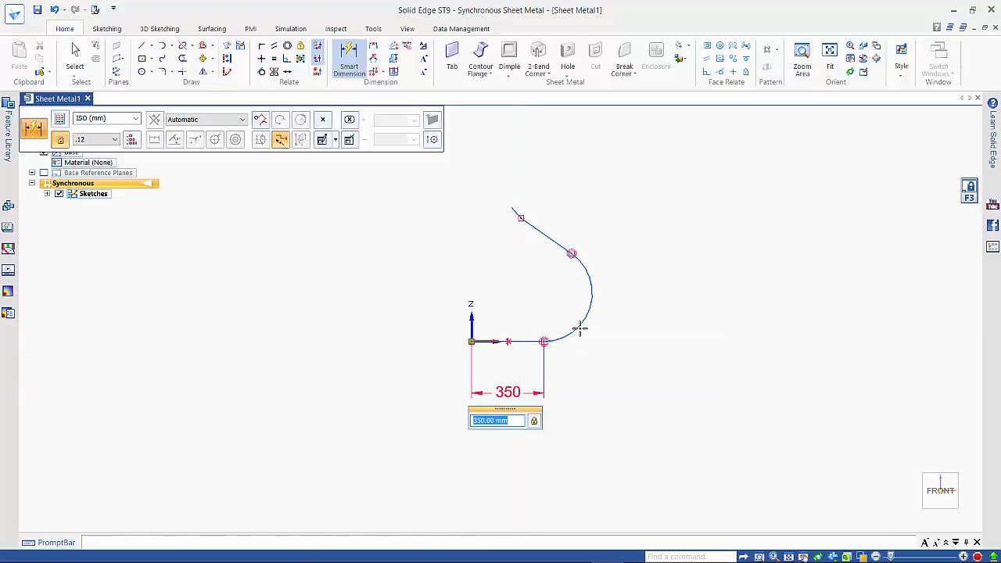
# Dimension the arc's radius and its sweep angle, placing both dimensions outside the curve
pyautogui.click(582, 329)
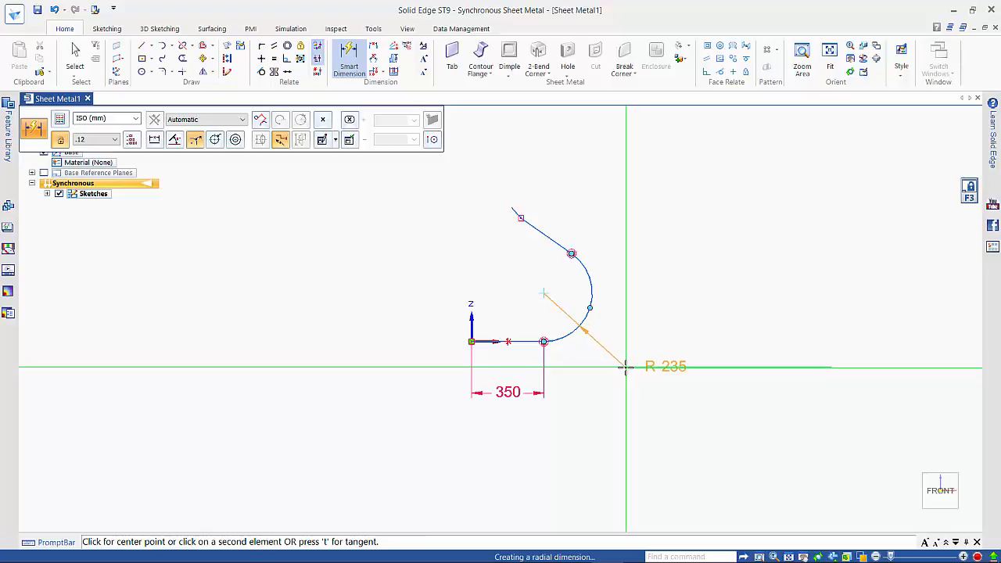
pyautogui.click(626, 366)
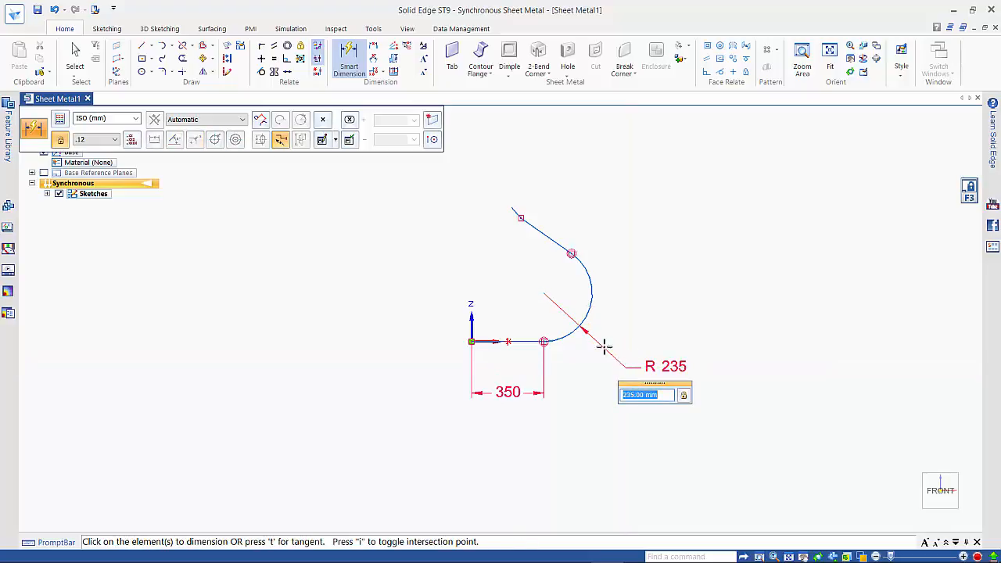
pyautogui.click(591, 305)
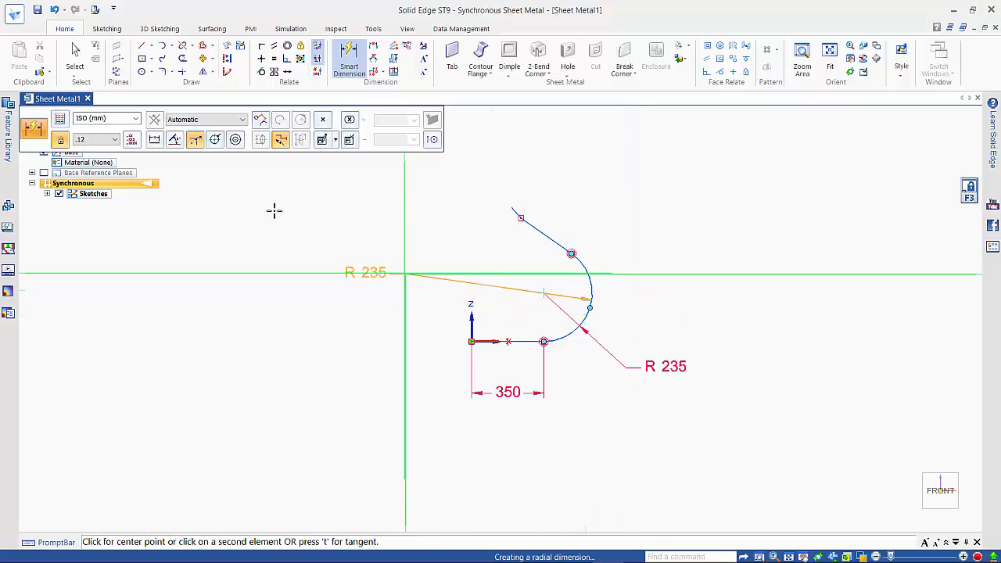
pyautogui.click(179, 139)
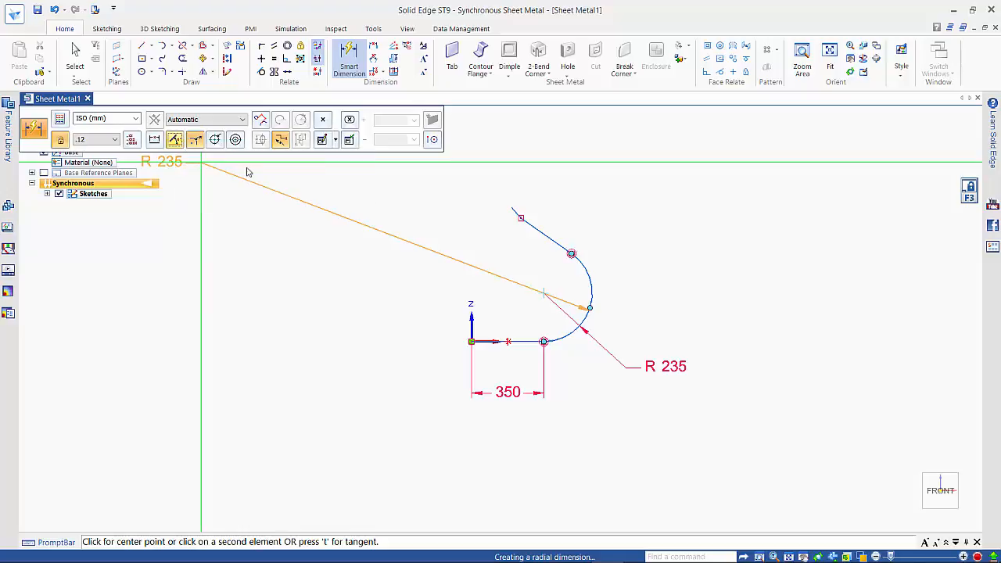
pyautogui.click(640, 297)
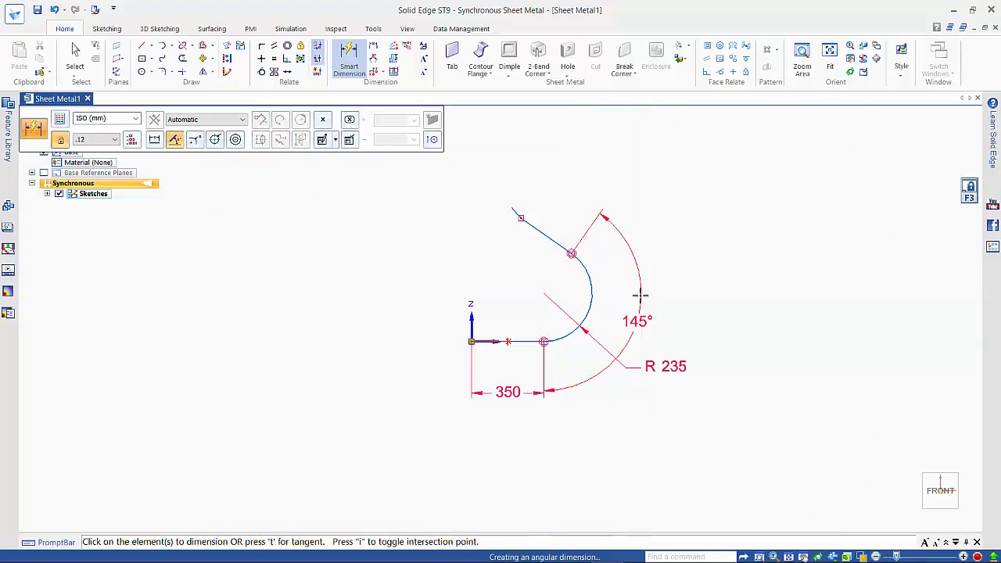
# Dimension the lengths of the upper slanted line and the short end line, placing both dimensions outside the profile
pyautogui.click(547, 229)
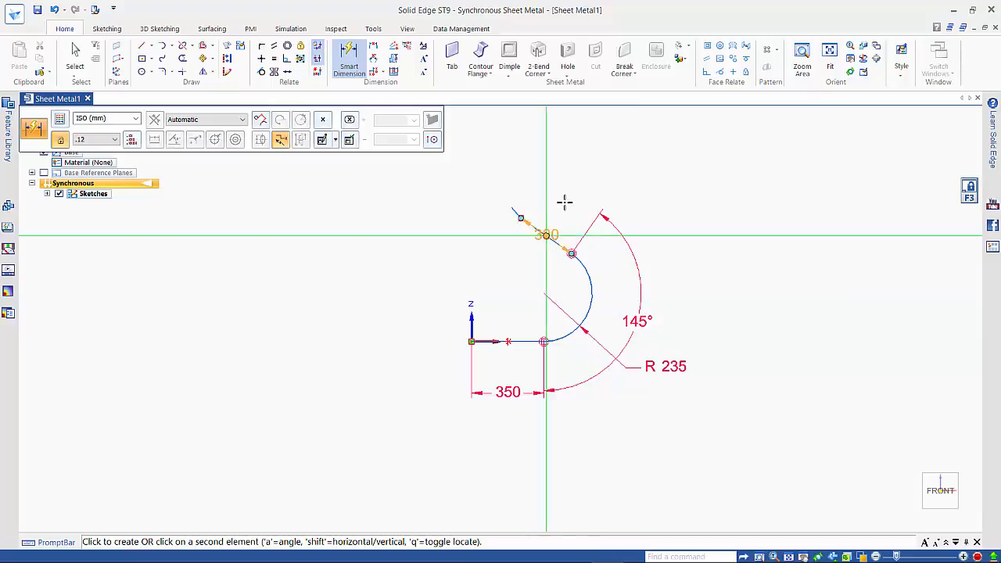
pyautogui.click(576, 199)
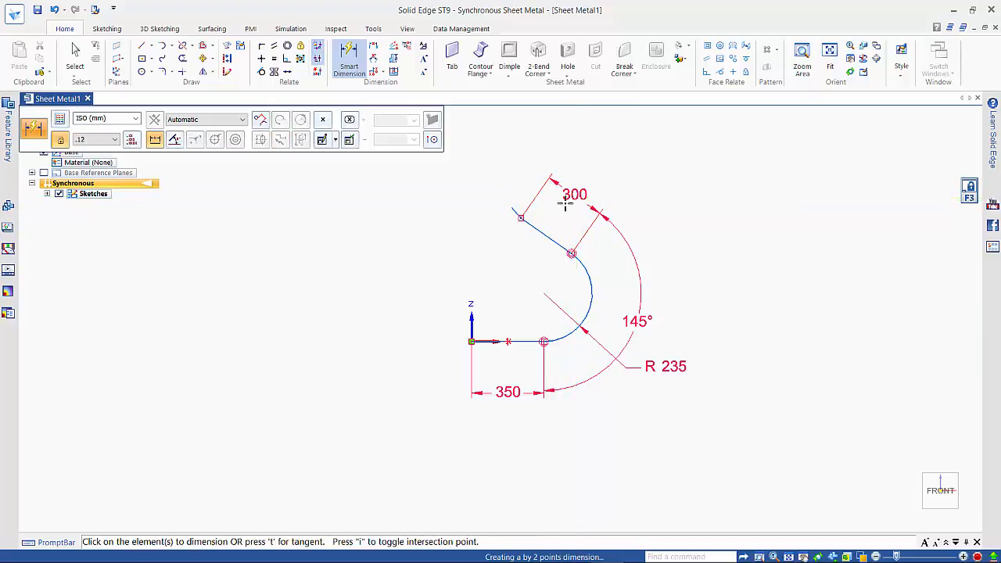
pyautogui.click(516, 213)
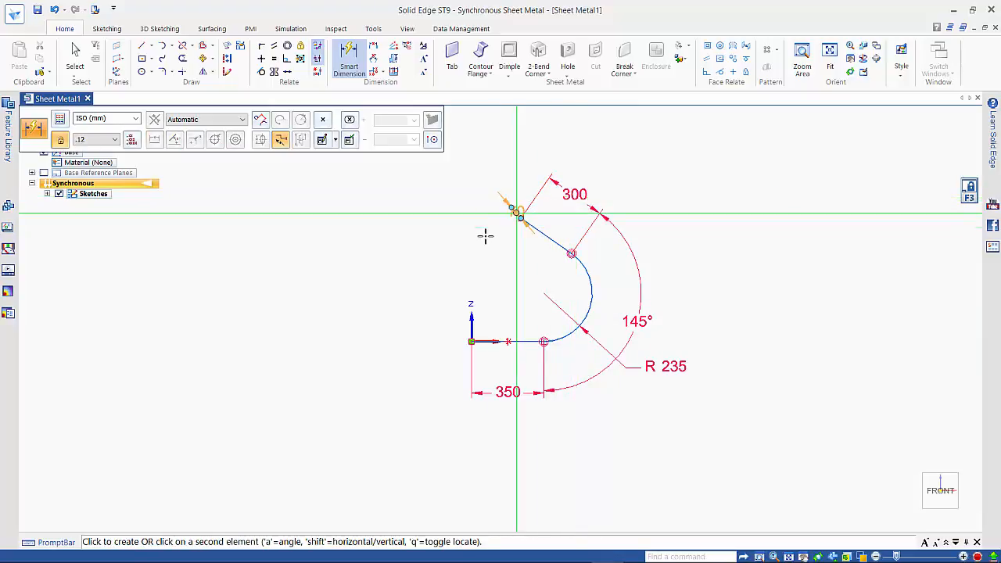
pyautogui.click(478, 240)
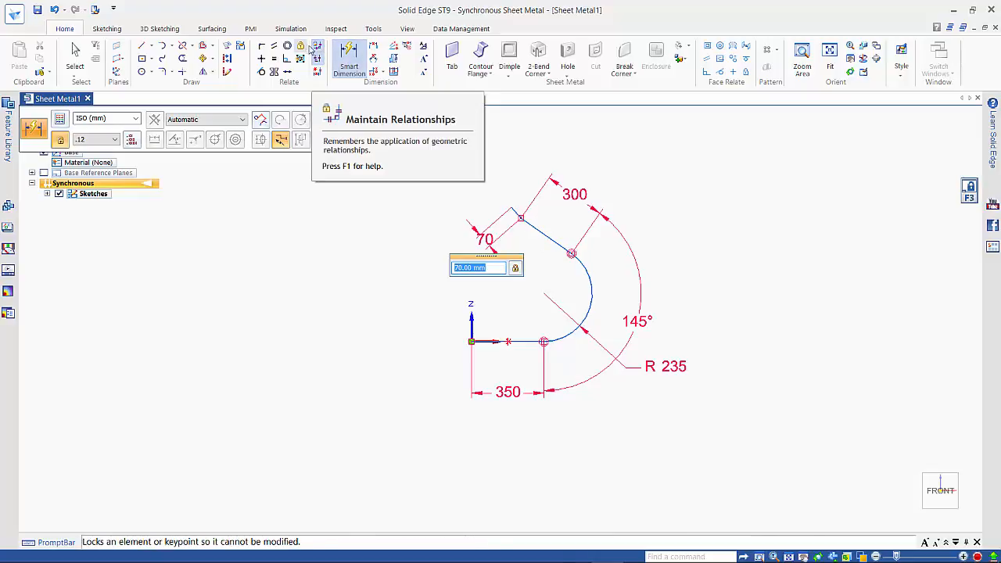
# Add an angle dimension between the long slanted line and the short end line, and set it to 140°
pyautogui.click(374, 61)
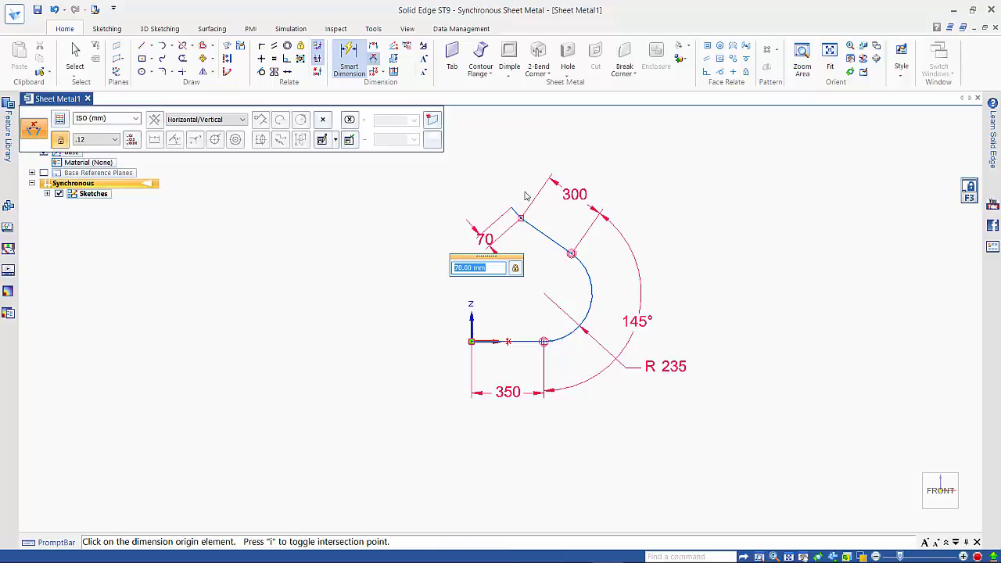
pyautogui.scroll(1, 525, 193)
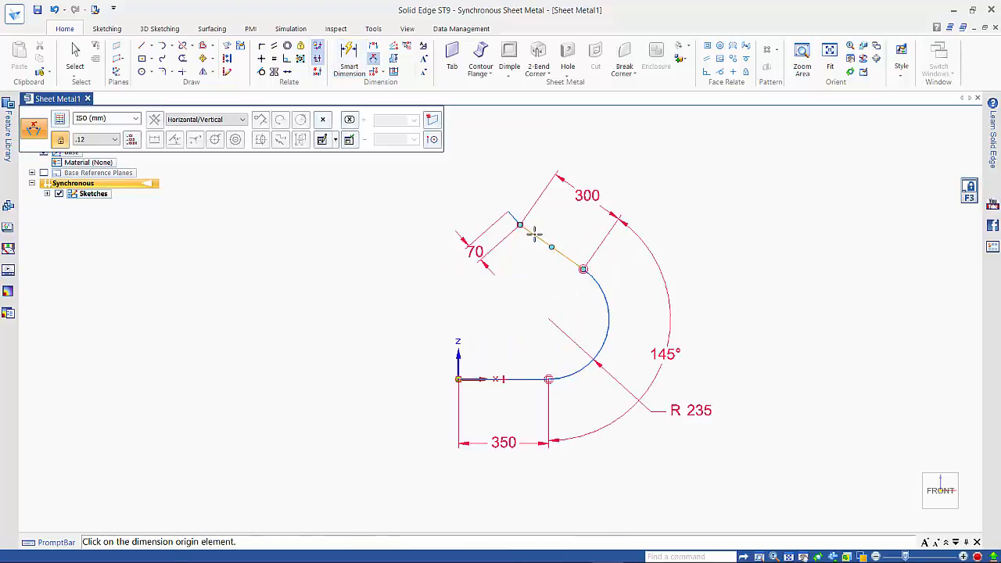
pyautogui.click(534, 233)
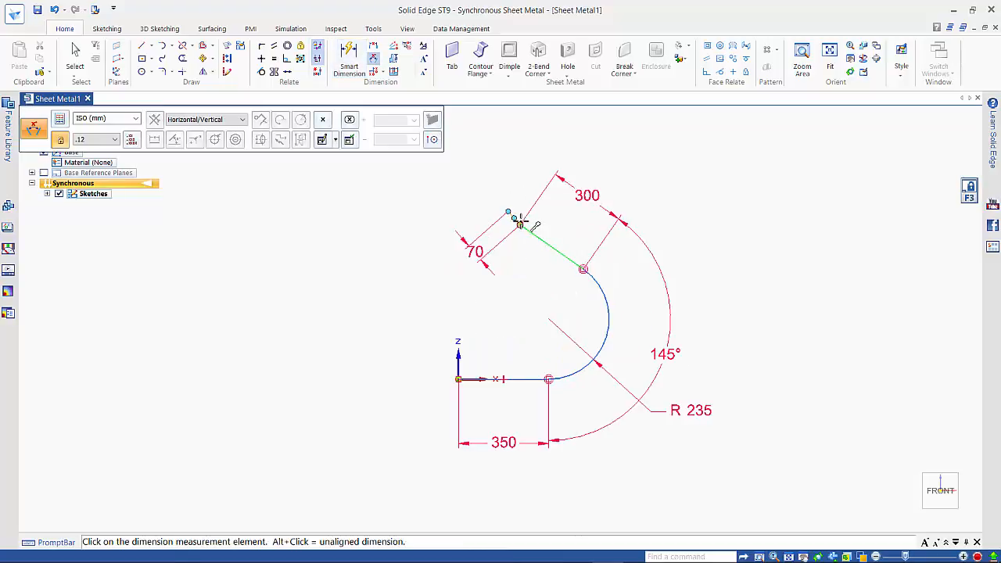
pyautogui.scroll(3, 520, 222)
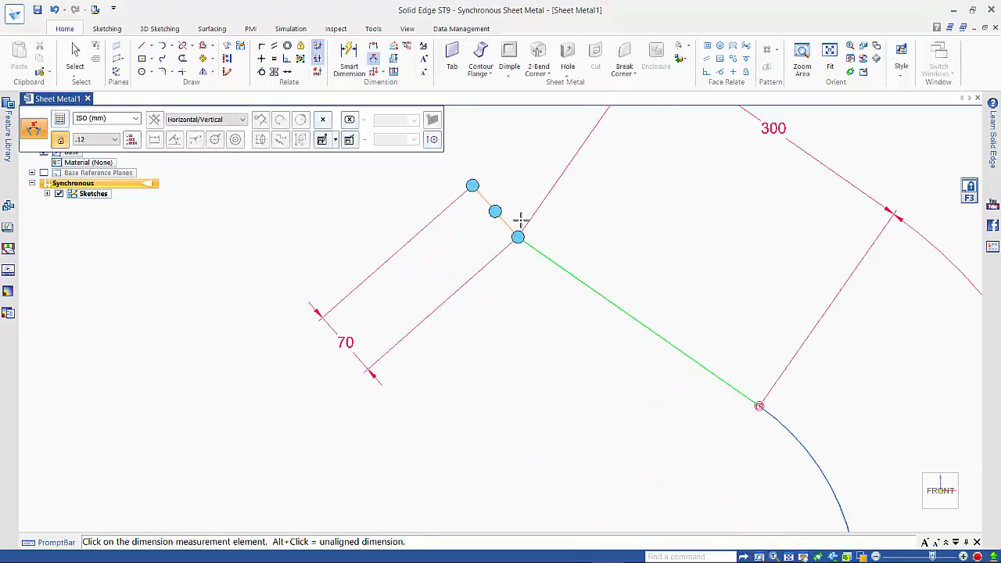
pyautogui.click(504, 222)
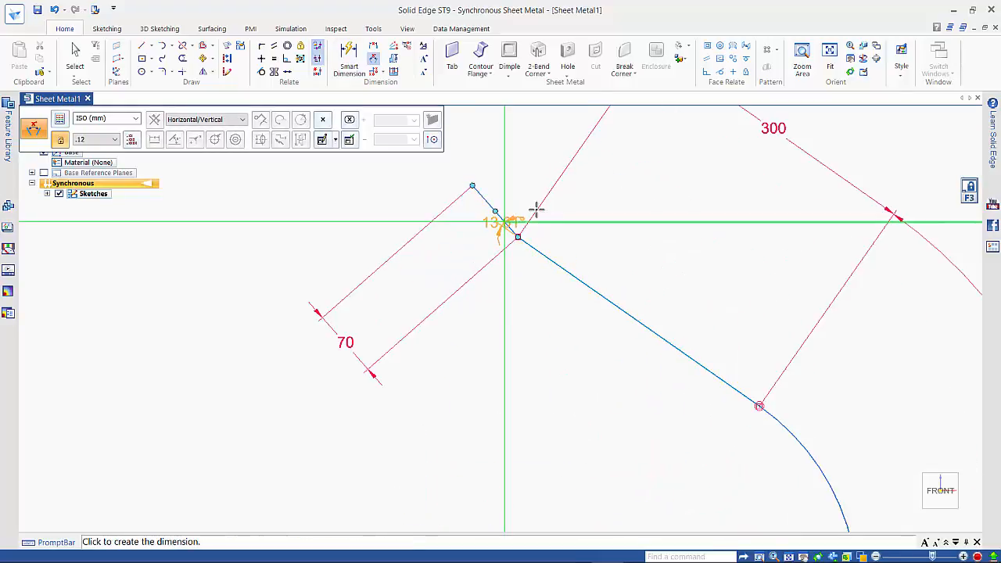
pyautogui.click(553, 210)
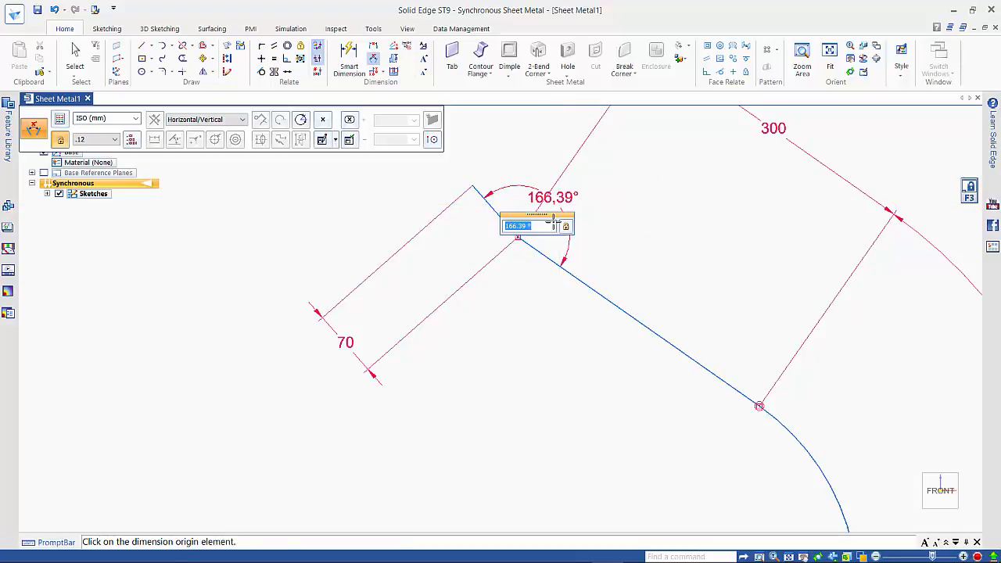
pyautogui.write('14')
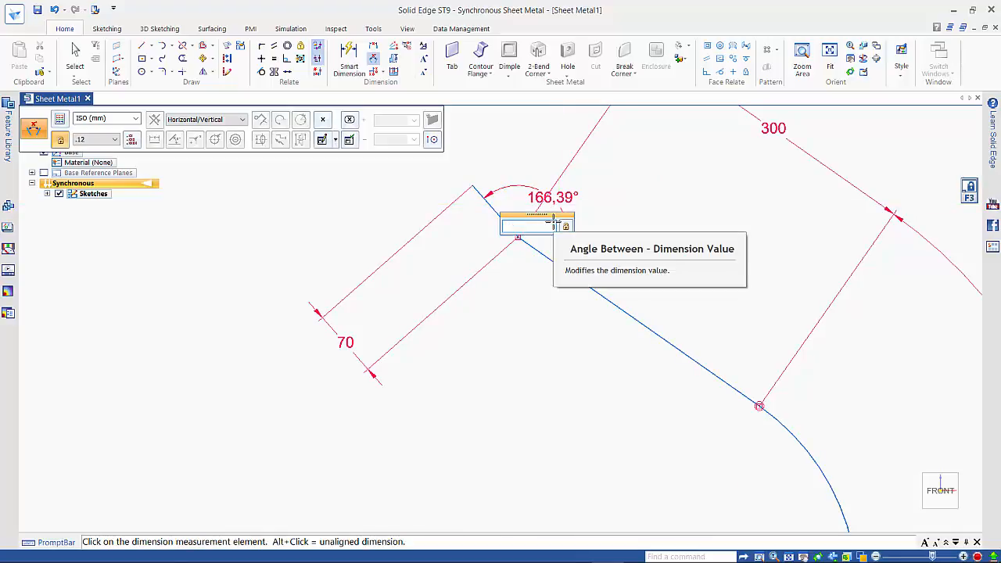
pyautogui.write('0')
pyautogui.press('Return')
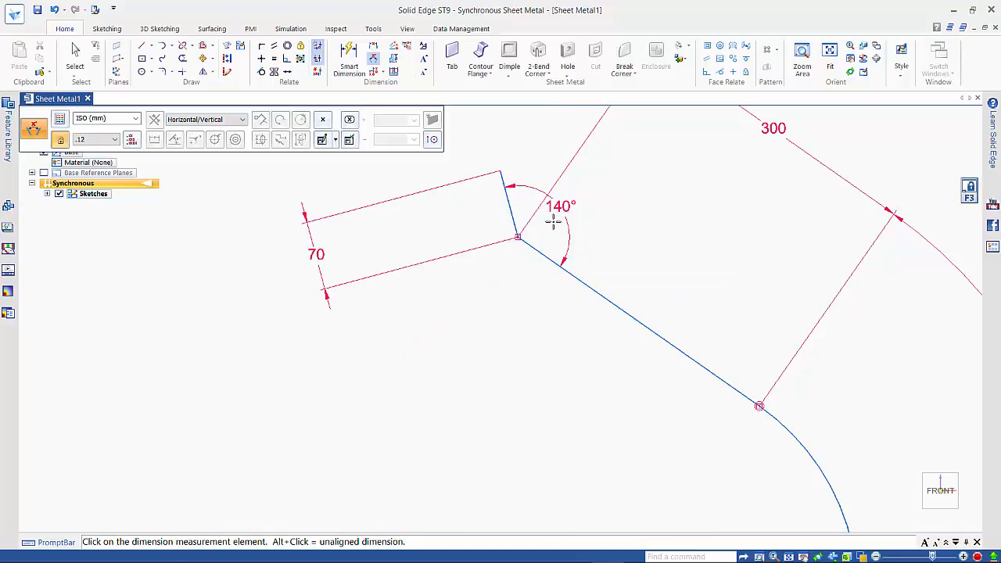
# Fillet the corner between the long slanted line and the short end line with a 16 mm radius
pyautogui.scroll(-3, 528, 295)
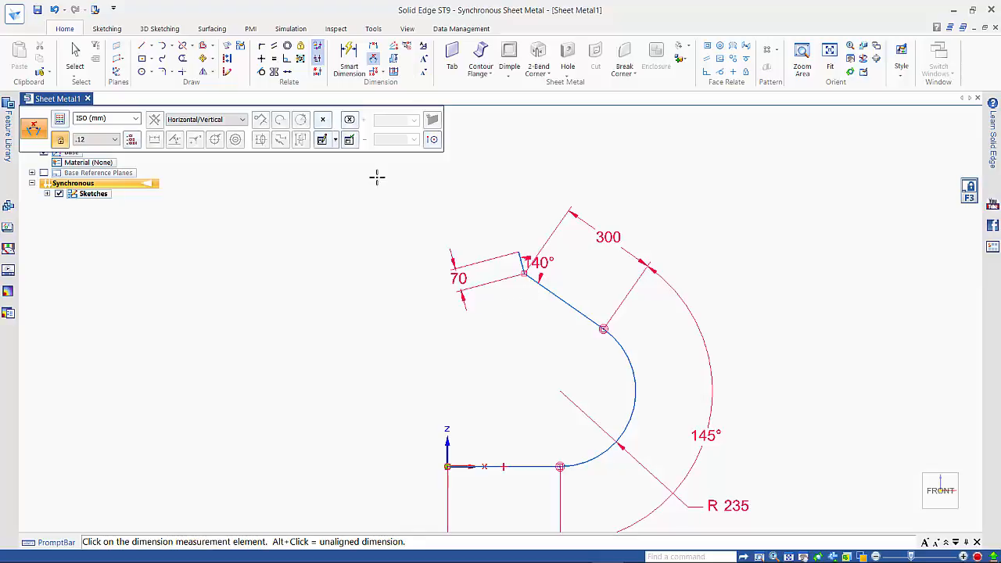
pyautogui.click(162, 72)
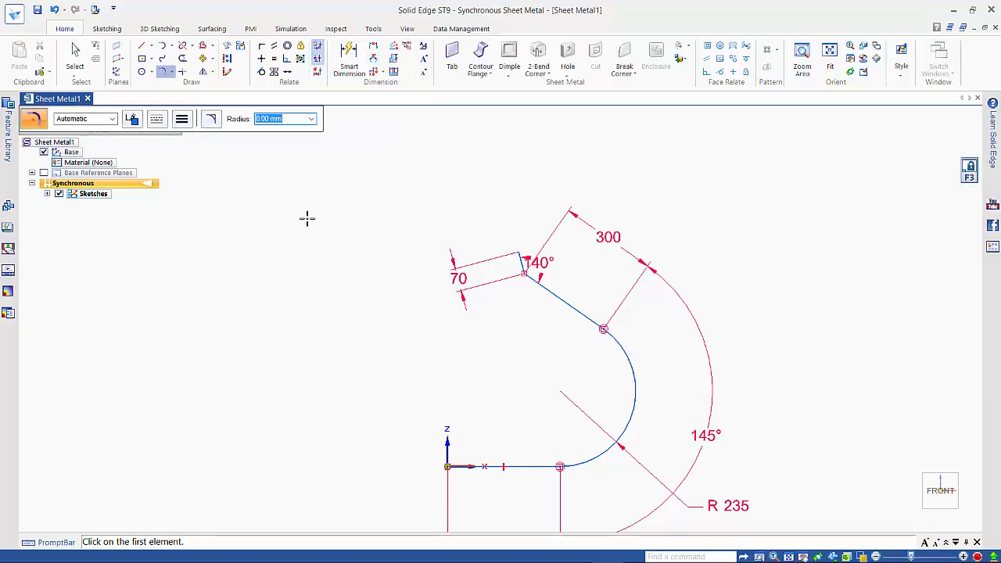
pyautogui.write('16')
pyautogui.press('Return')
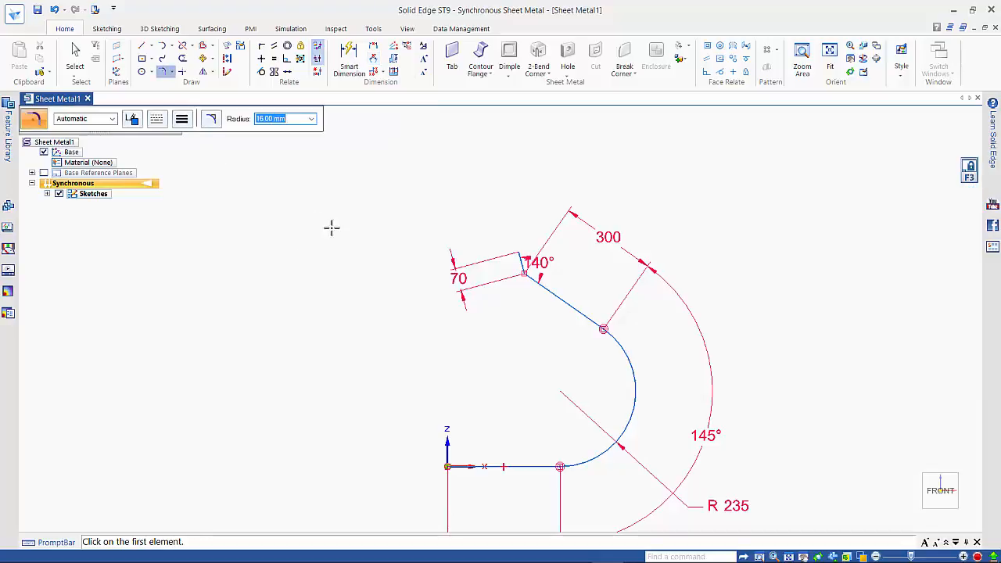
pyautogui.click(524, 273)
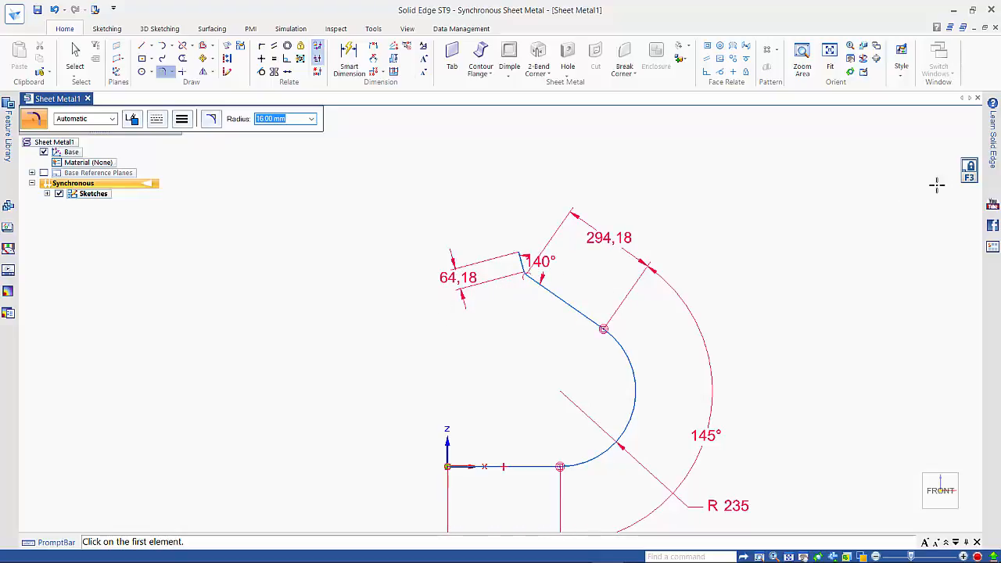
# Start a contour flange from the whole profile chain and make its extent symmetric about the sketch plane
pyautogui.scroll(-5, 574, 351)
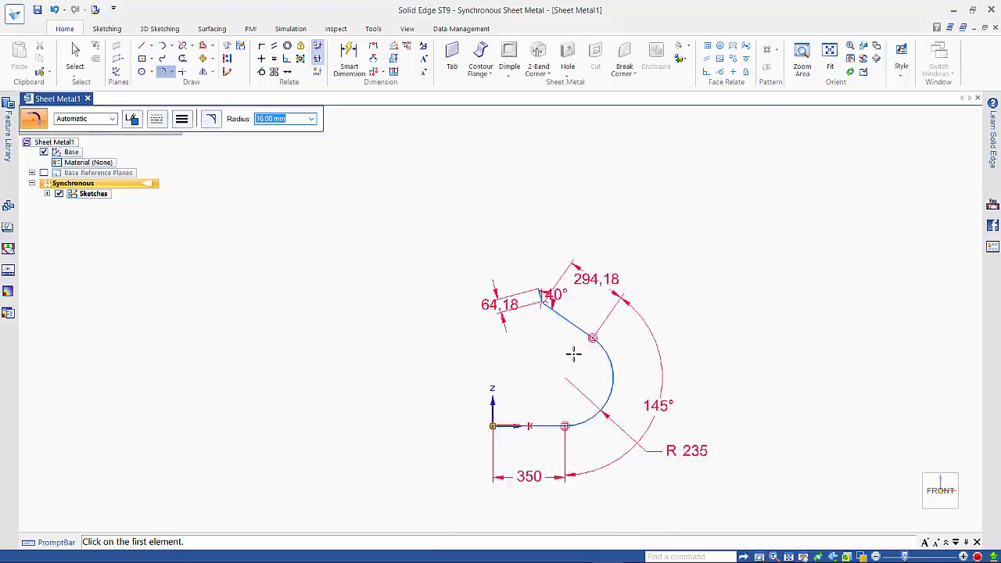
pyautogui.moveTo(573, 352)
pyautogui.mouseDown(button='middle')
pyautogui.moveTo(637, 399)
pyautogui.moveTo(622, 400)
pyautogui.mouseUp(button='middle')
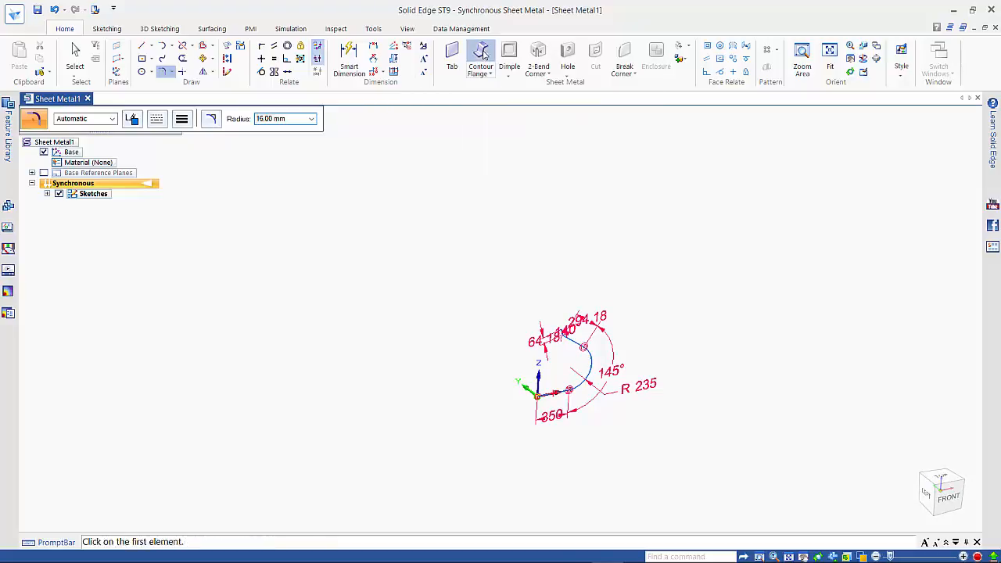
pyautogui.click(482, 54)
pyautogui.moveTo(594, 400); pyautogui.dragTo(593, 403, button='middle')
pyautogui.scroll(5, 593, 404)
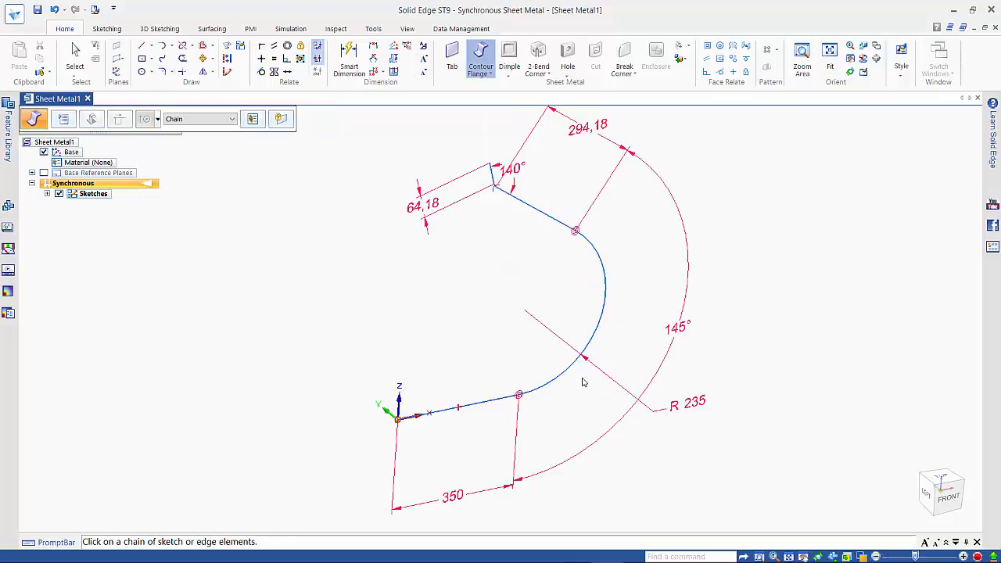
pyautogui.click(486, 407)
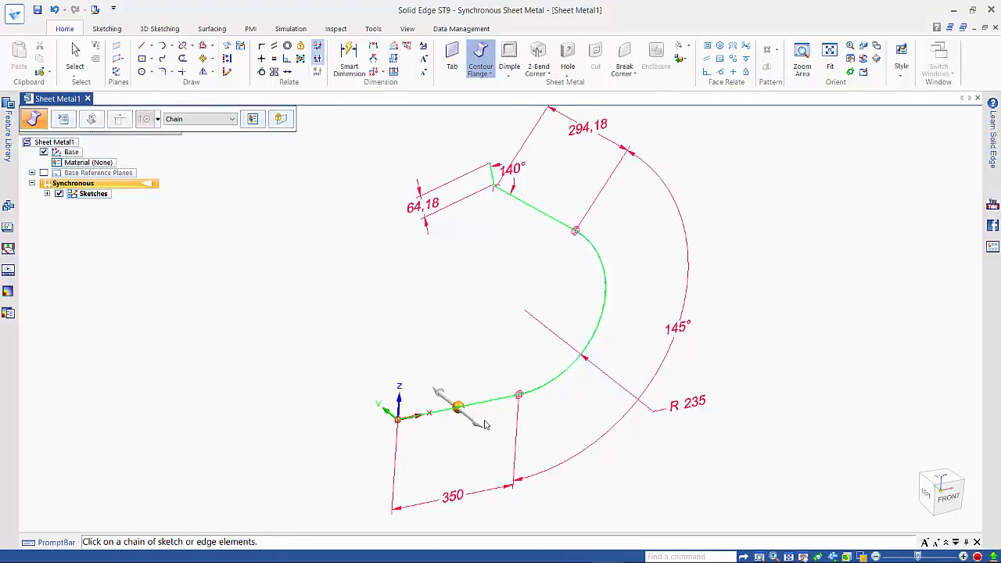
pyautogui.click(477, 423)
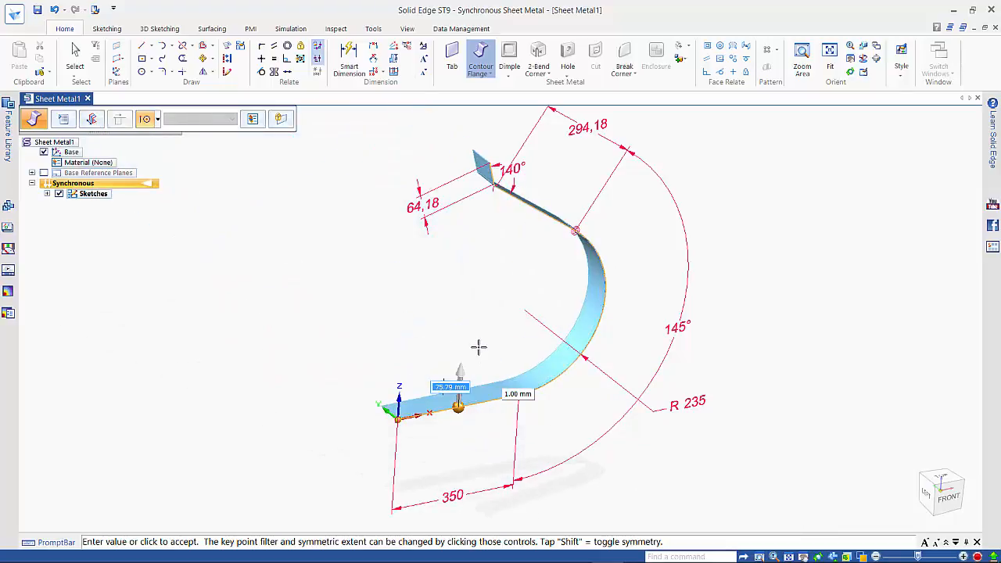
pyautogui.press('shift')
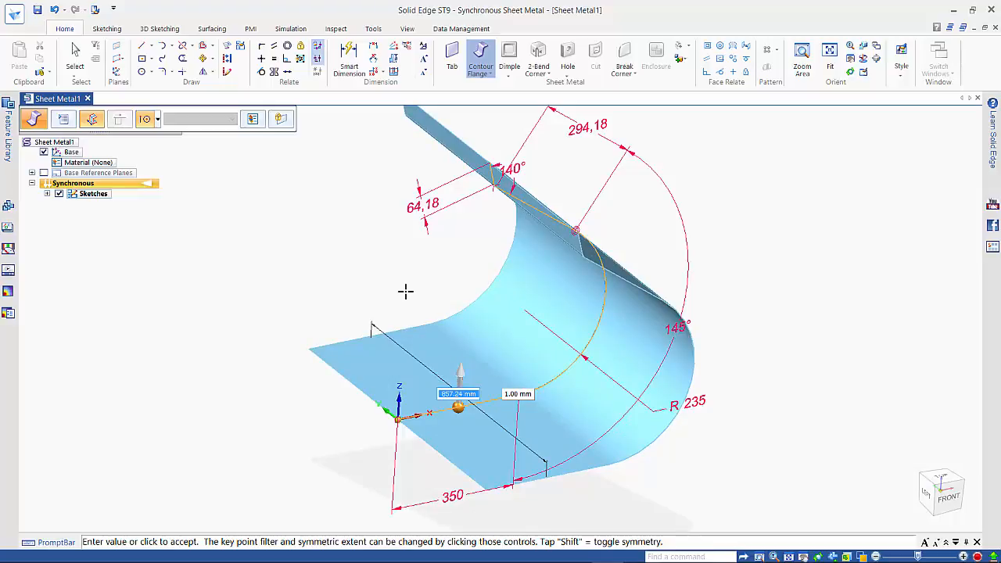
# Set the contour flange's width to 830 mm and its material thickness to 8 mm
pyautogui.write('830')
pyautogui.press('Tab')
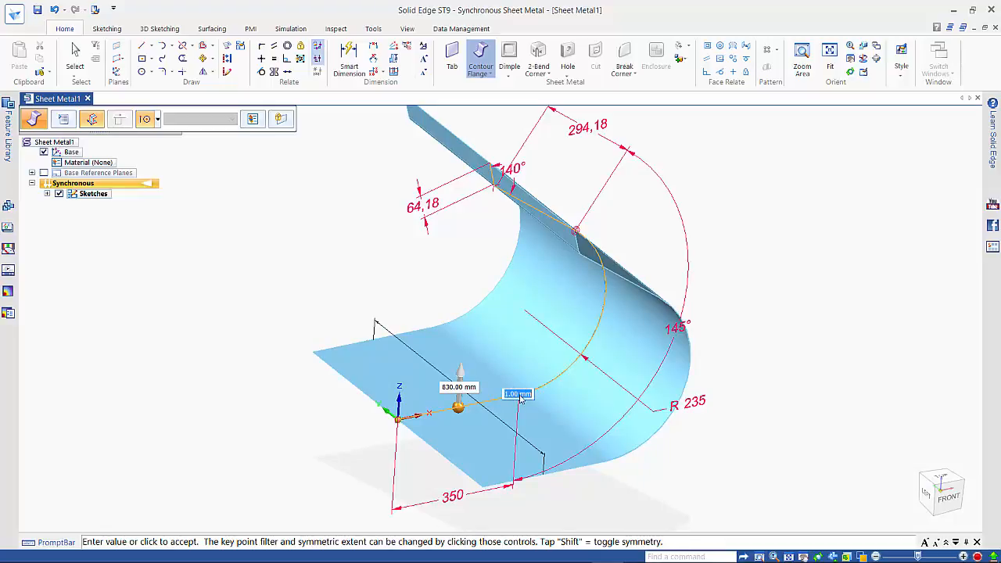
pyautogui.write('8')
pyautogui.press('Tab')
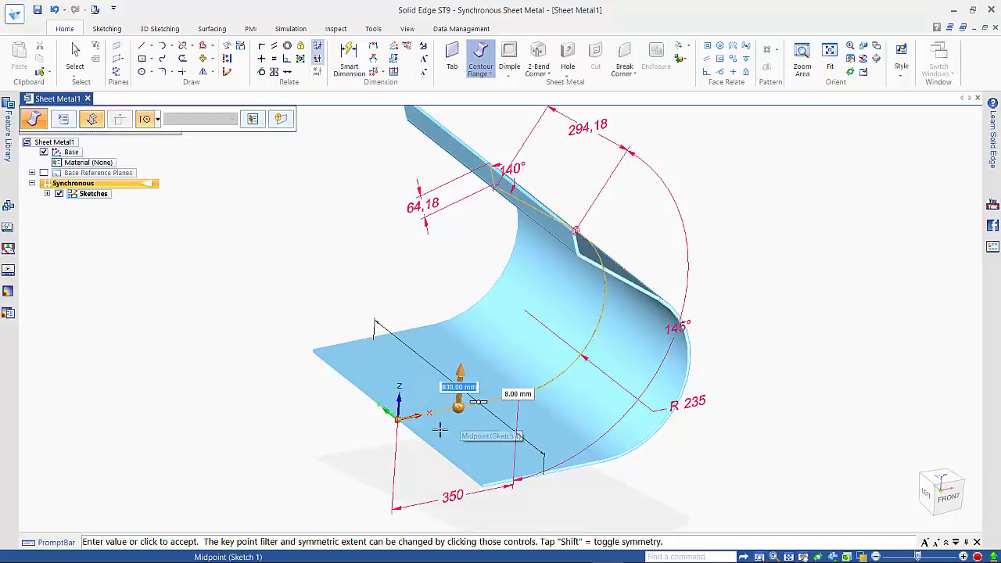
# Flip the contour flange's thickness direction downward and create it with a symmetric width of 830 mm
pyautogui.click(459, 407)
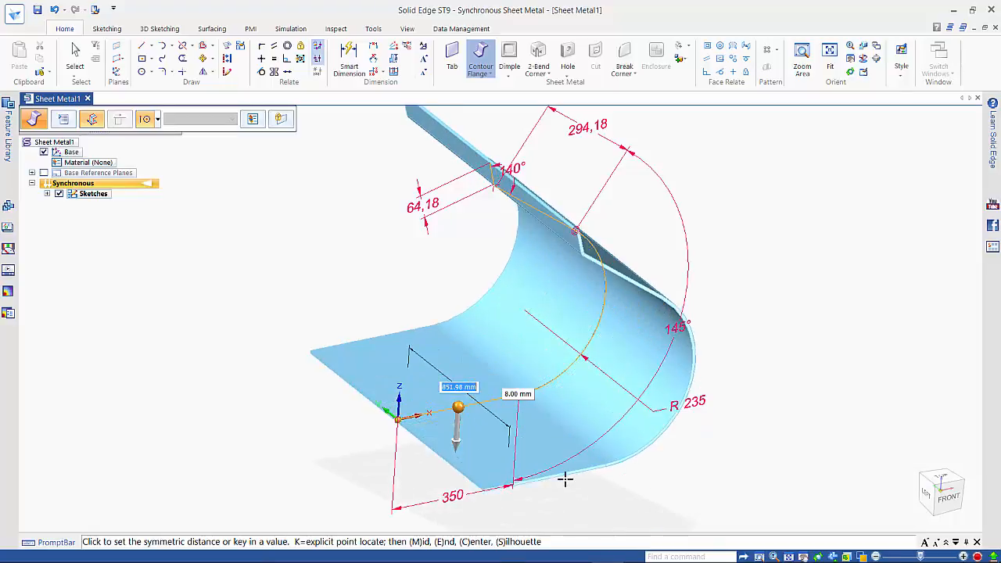
pyautogui.write('830')
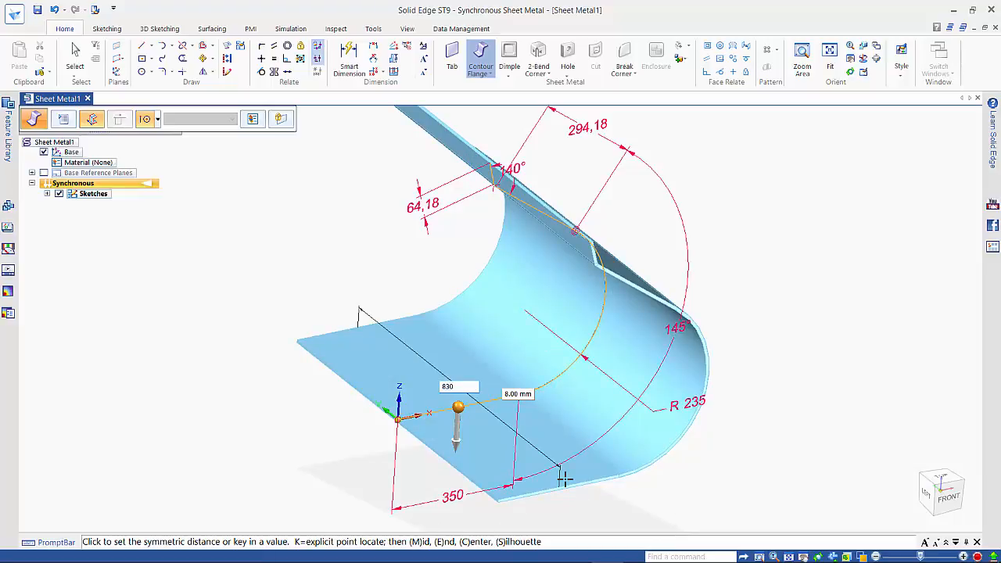
pyautogui.press('Return')
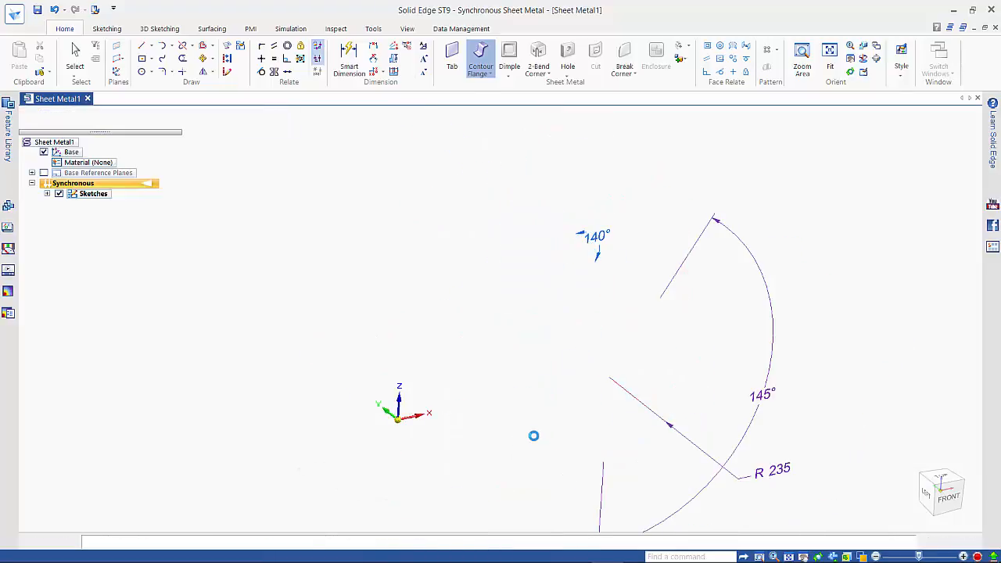
pyautogui.moveTo(691, 462); pyautogui.dragTo(766, 439, button='middle')
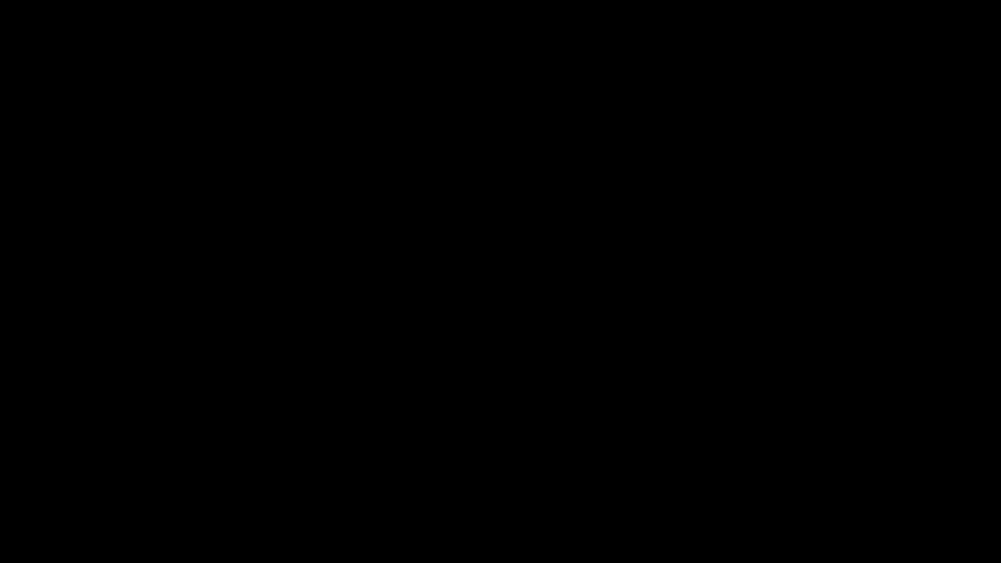
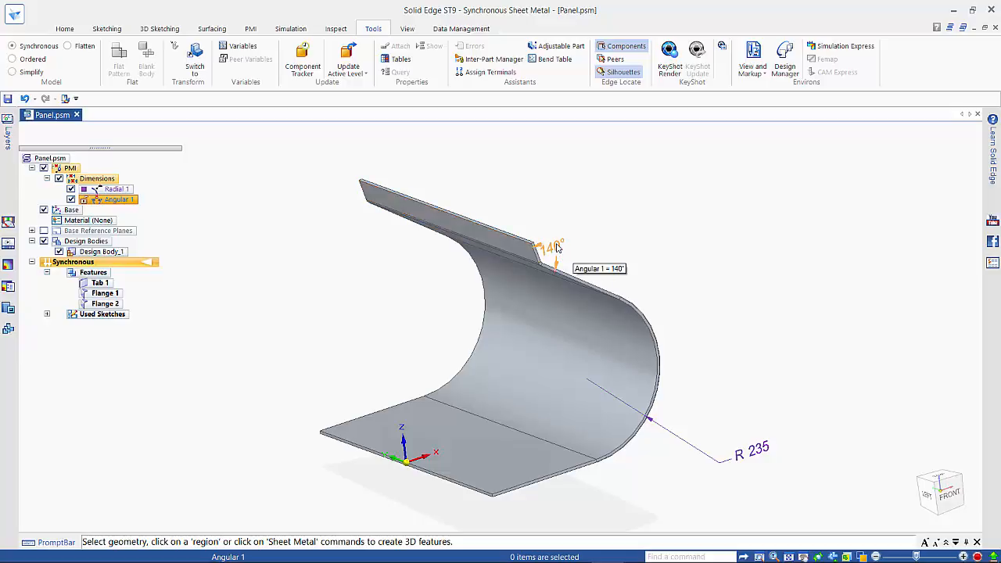
# Lock the 140° angular dimension between the short end flange and the slanted face
pyautogui.click(557, 247)
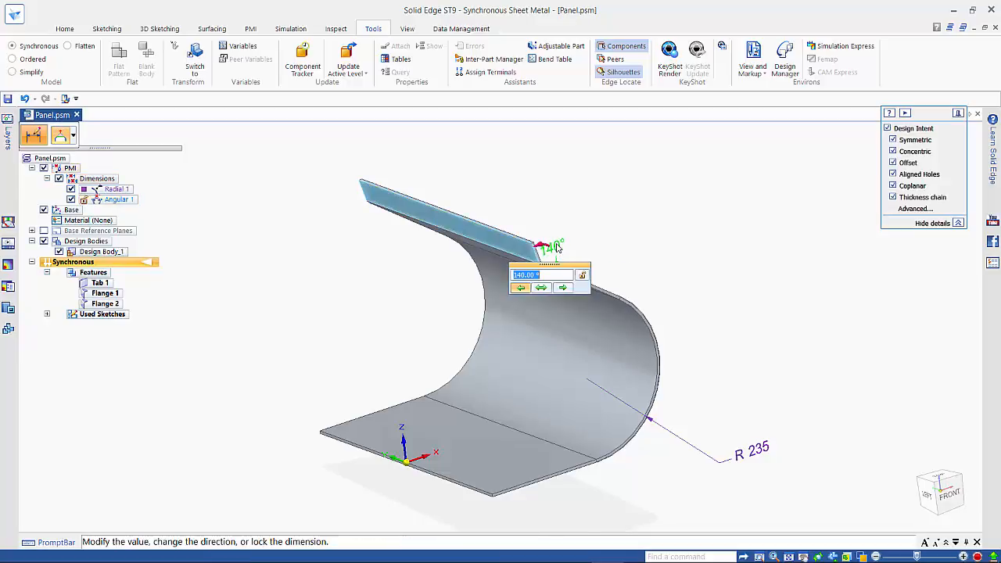
pyautogui.click(582, 275)
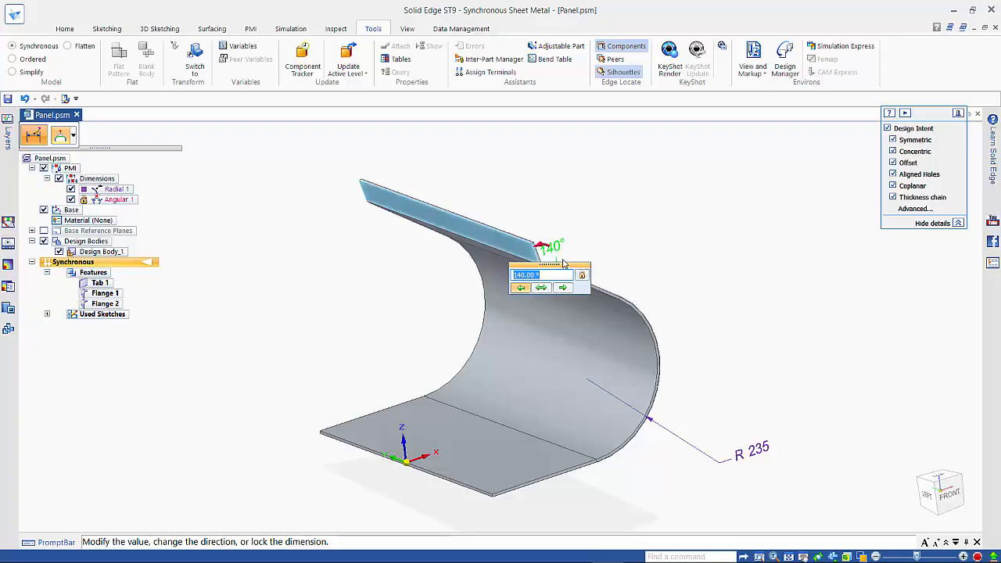
pyautogui.moveTo(555, 265); pyautogui.dragTo(634, 246)
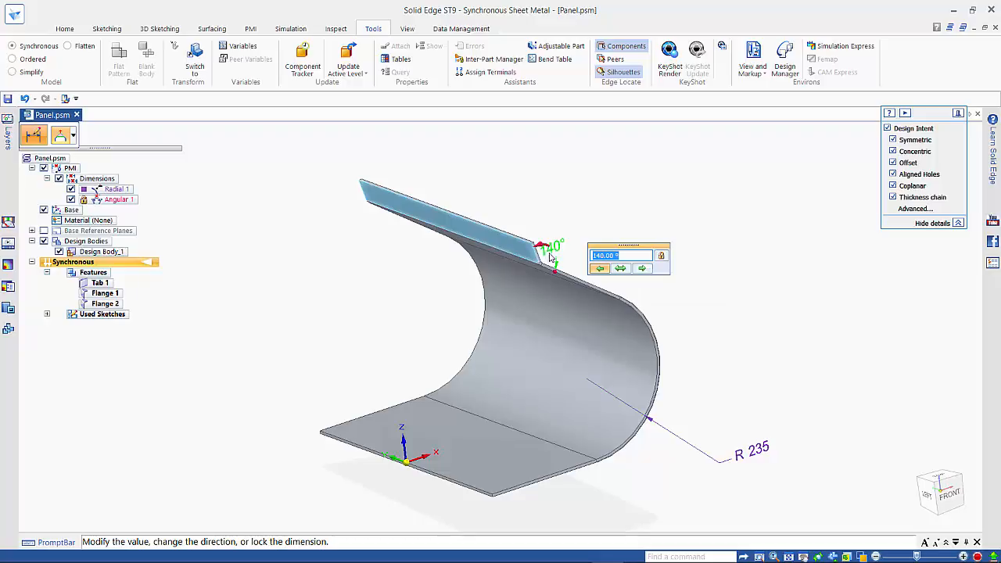
pyautogui.click(747, 337)
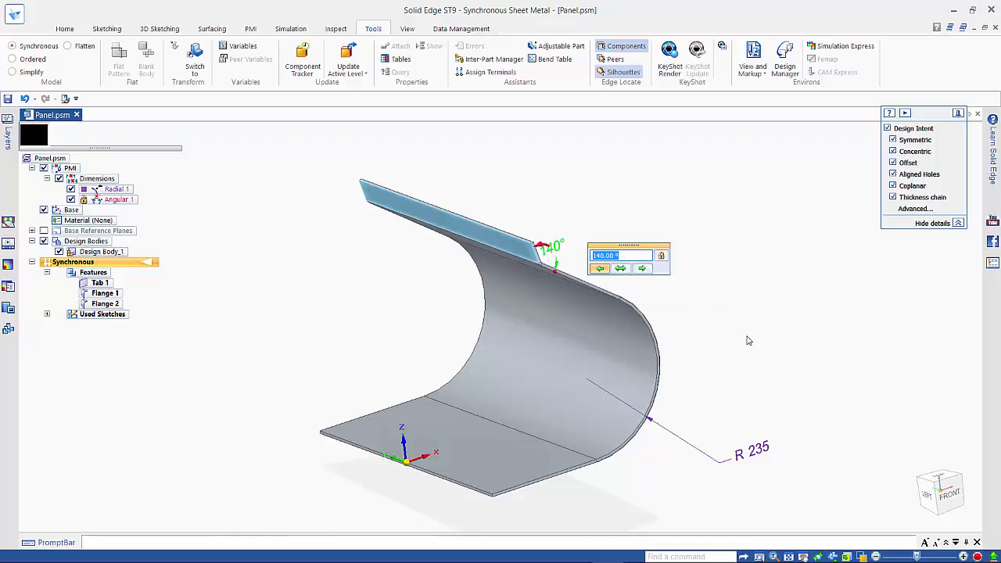
# Select the curved flange's radius dimension to examine it, and clear the selection
pyautogui.click(758, 458)
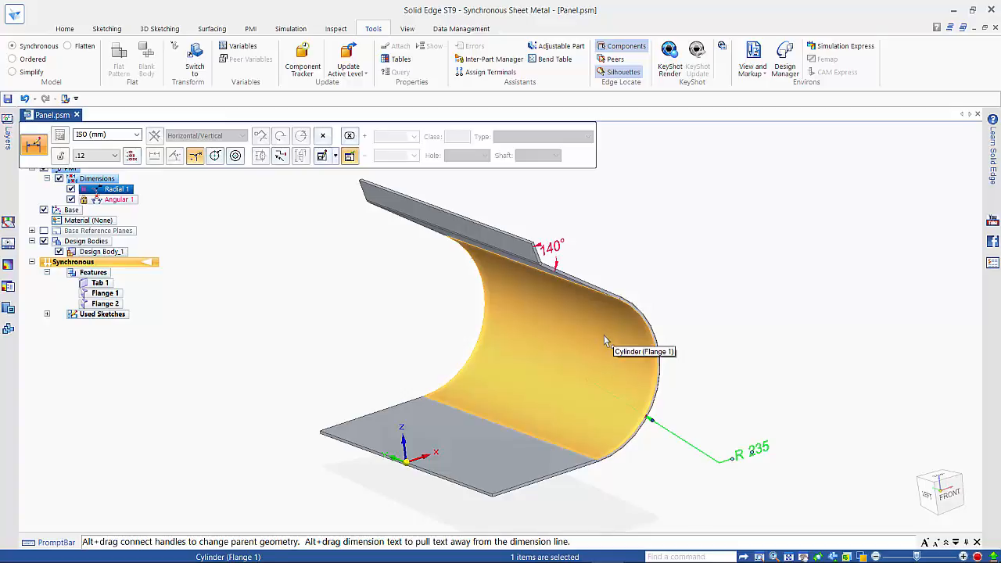
pyautogui.click(679, 271)
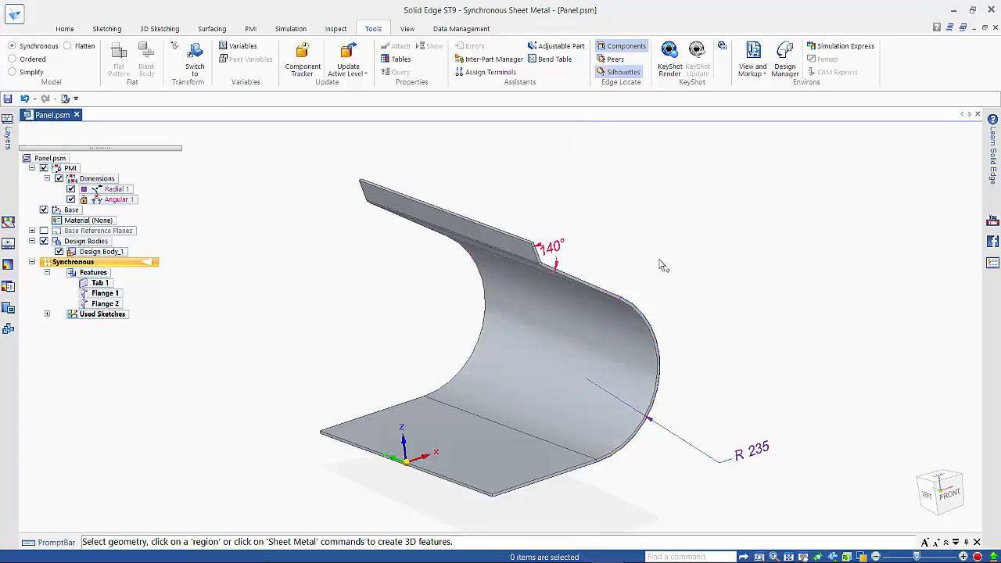
# Try to move the base tab's end face outward, switching the Symmetric design intent off and on again
pyautogui.click(577, 474)
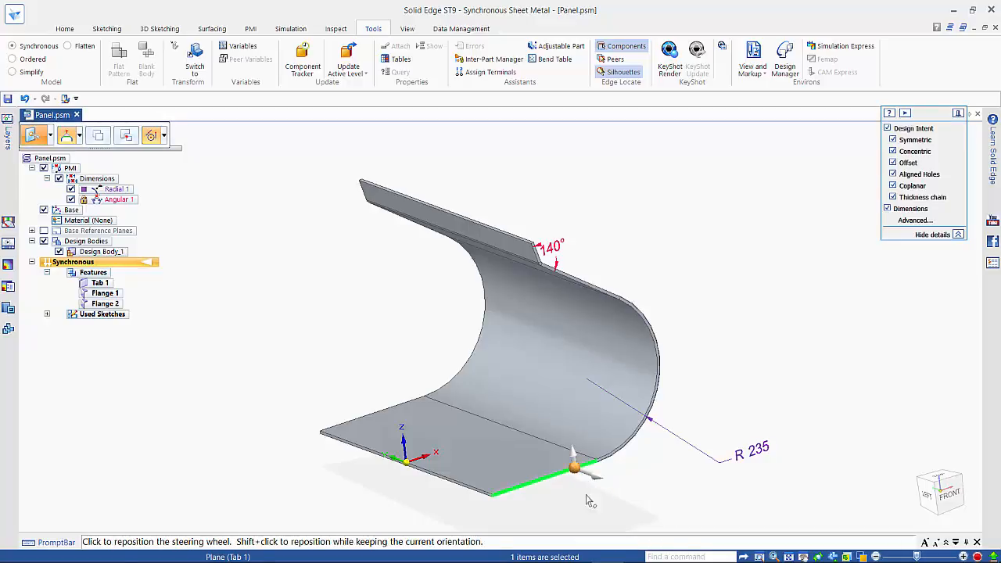
pyautogui.click(590, 501)
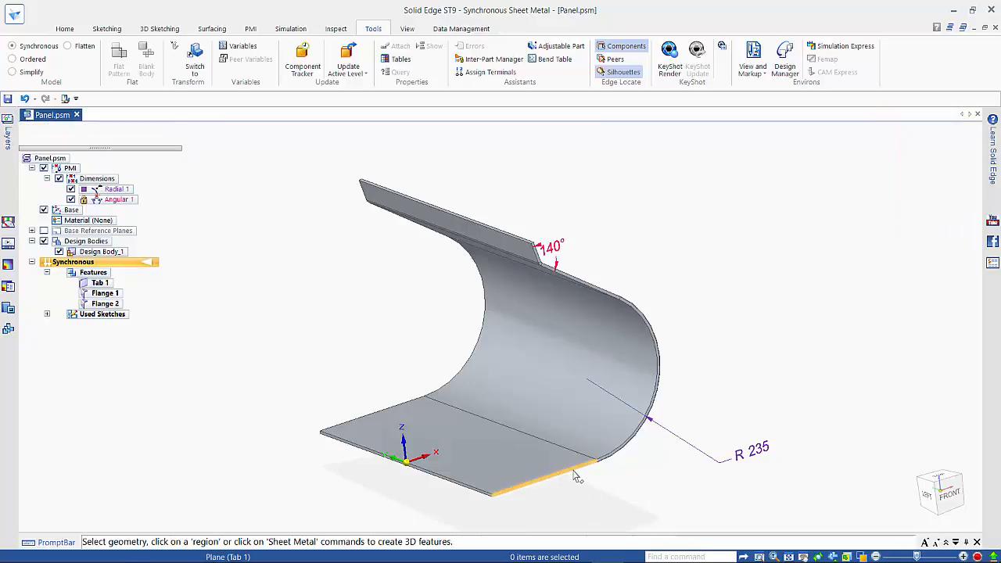
pyautogui.click(588, 478)
pyautogui.moveTo(614, 478); pyautogui.dragTo(664, 485, button='middle')
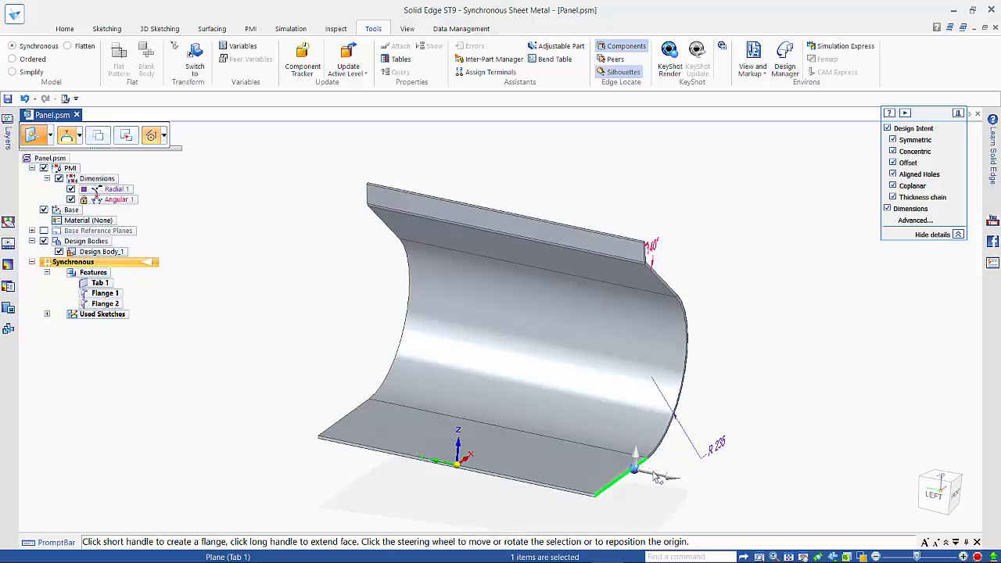
pyautogui.click(657, 477)
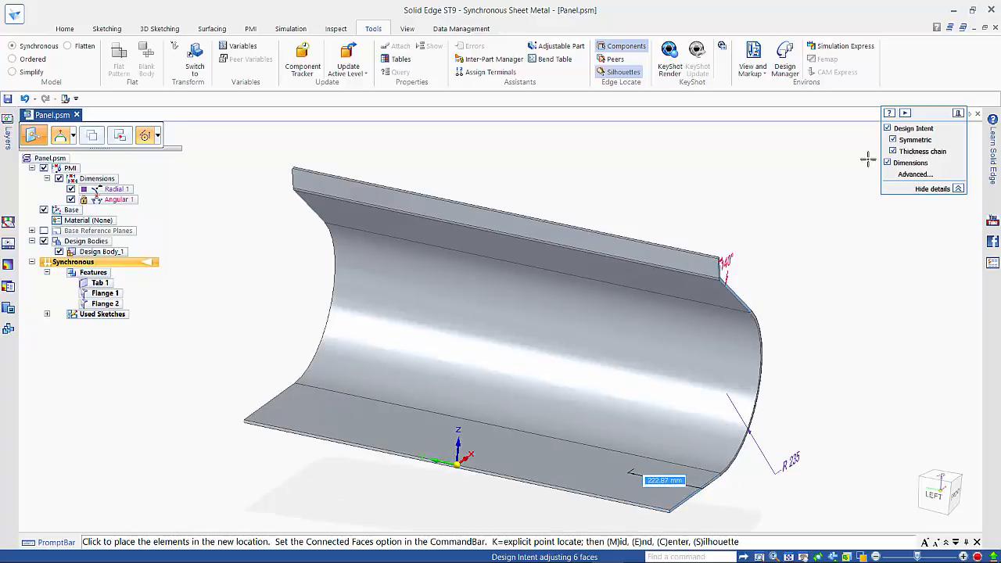
pyautogui.click(785, 175)
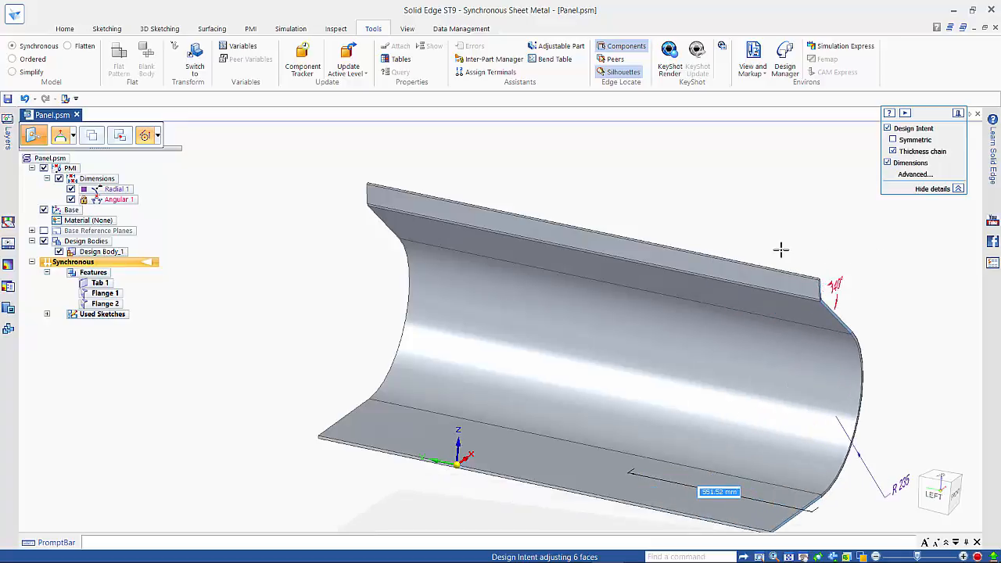
pyautogui.click(753, 245)
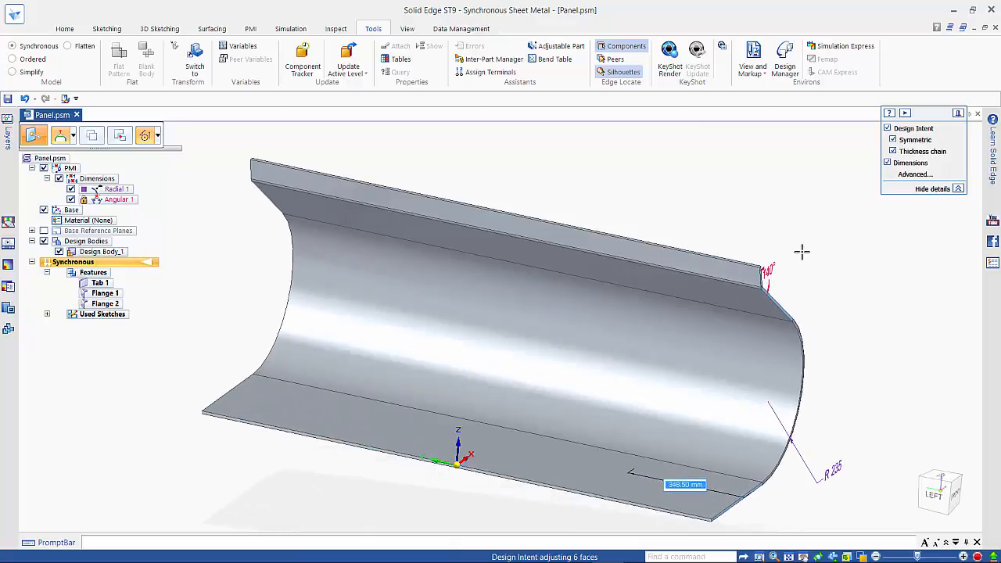
pyautogui.press('Escape')
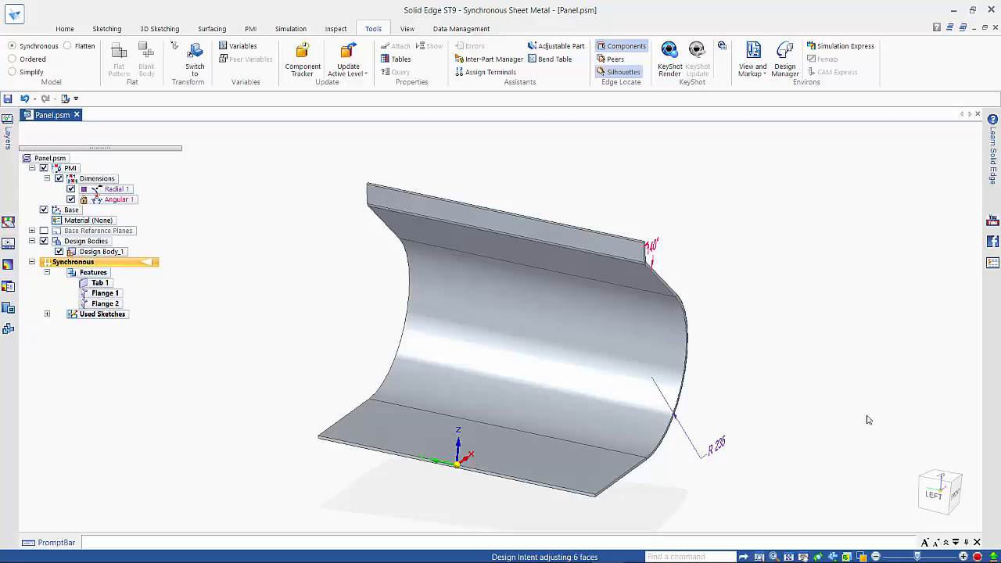
# Viewed from the front, select the curved and slanted flanges with the 140° dimension and place the steering wheel at the curve's centre
pyautogui.click(959, 498)
pyautogui.click(958, 498)
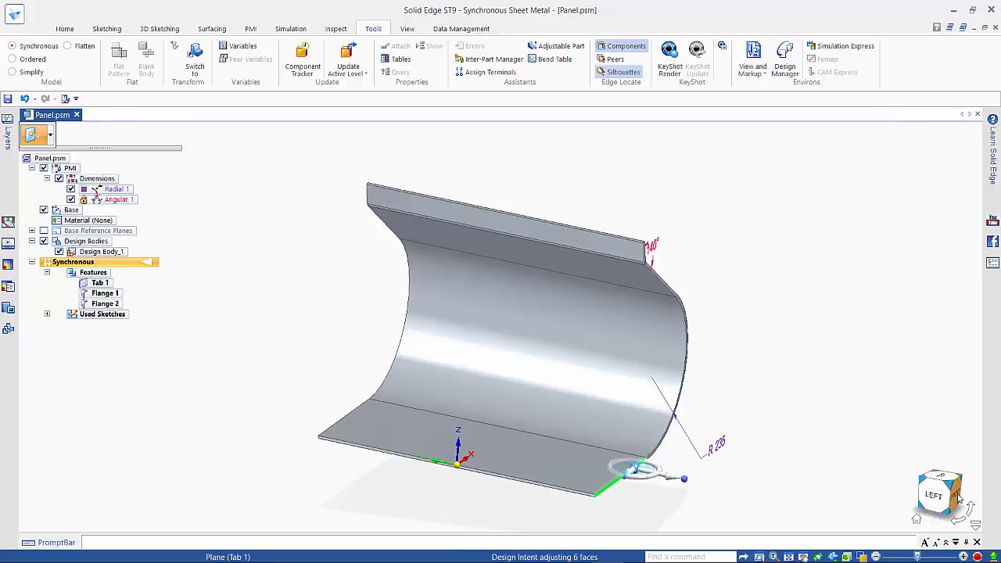
pyautogui.press('Escape')
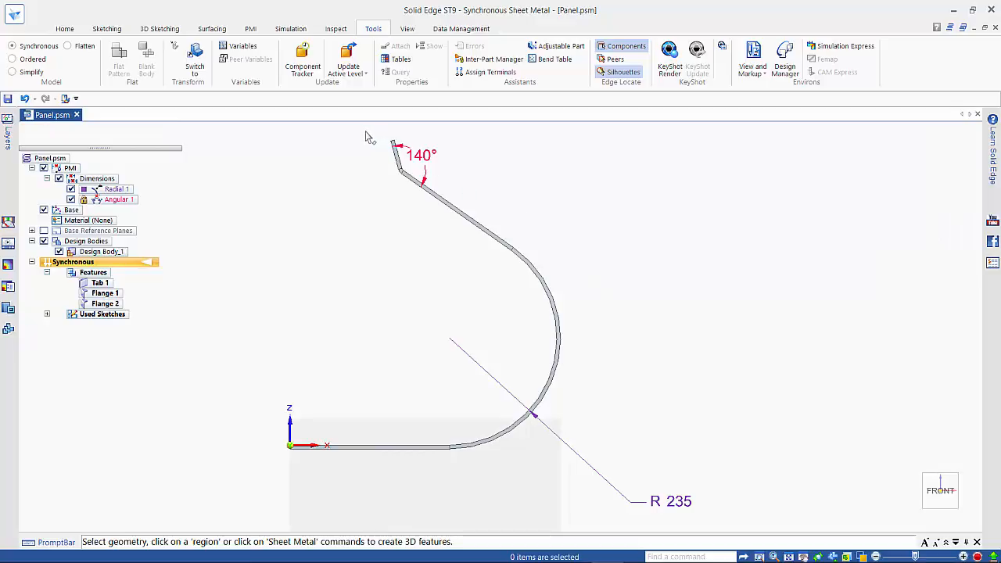
pyautogui.moveTo(363, 132); pyautogui.dragTo(629, 478)
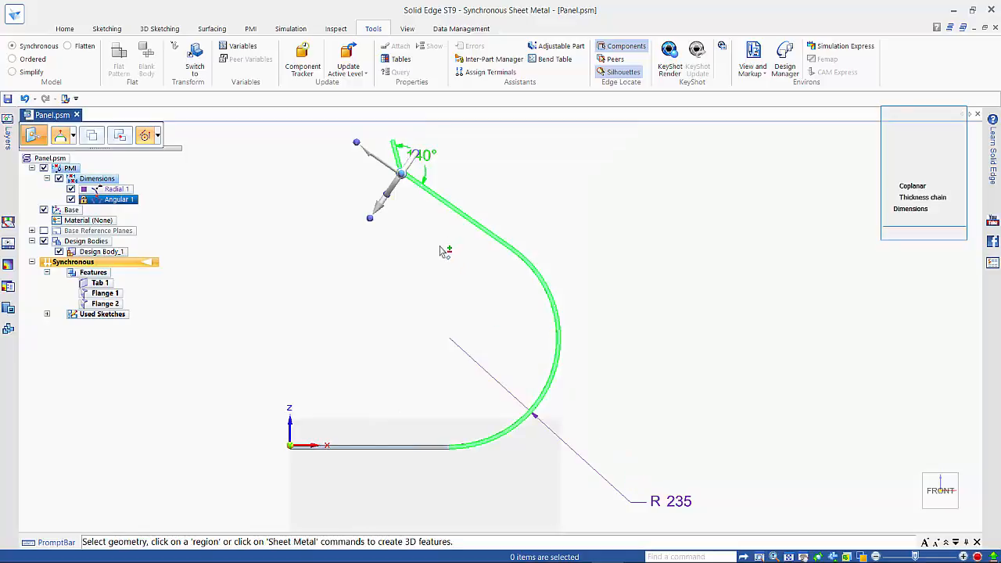
pyautogui.moveTo(445, 251)
pyautogui.mouseDown(button='middle')
pyautogui.moveTo(502, 246)
pyautogui.moveTo(501, 258)
pyautogui.mouseUp(button='middle')
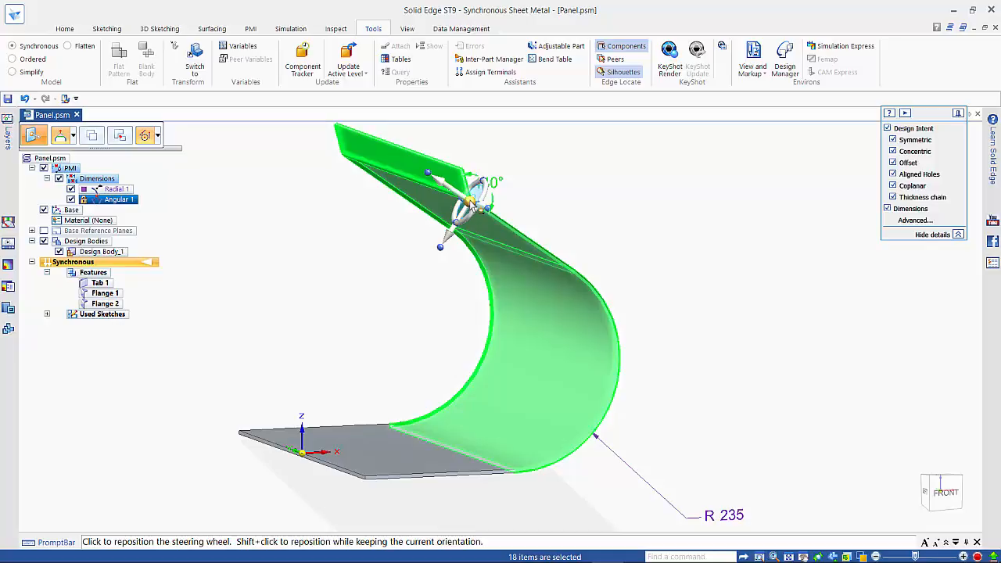
pyautogui.click(470, 202)
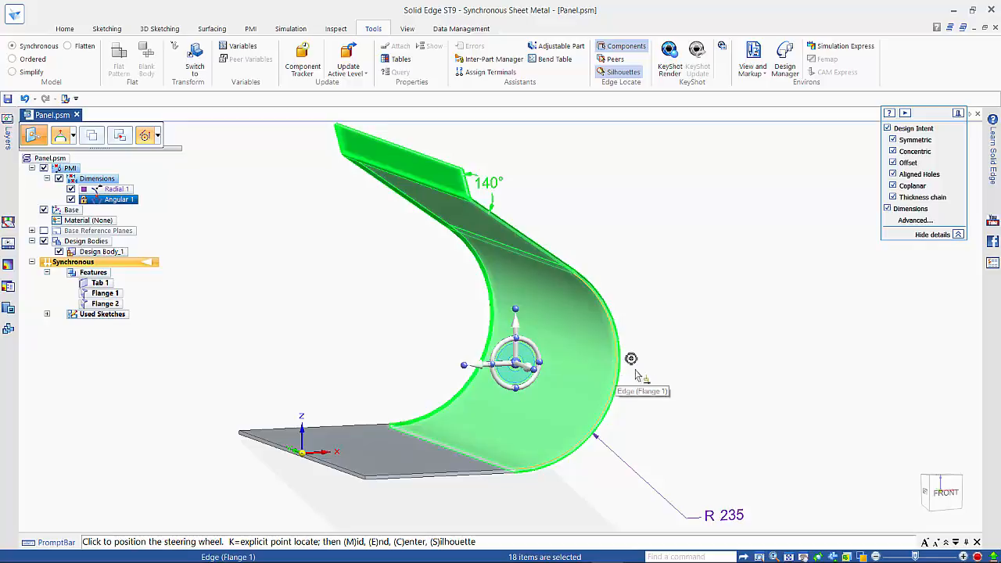
pyautogui.hotkey('ctrl', 'f')
pyautogui.moveTo(647, 380); pyautogui.dragTo(655, 381, button='middle')
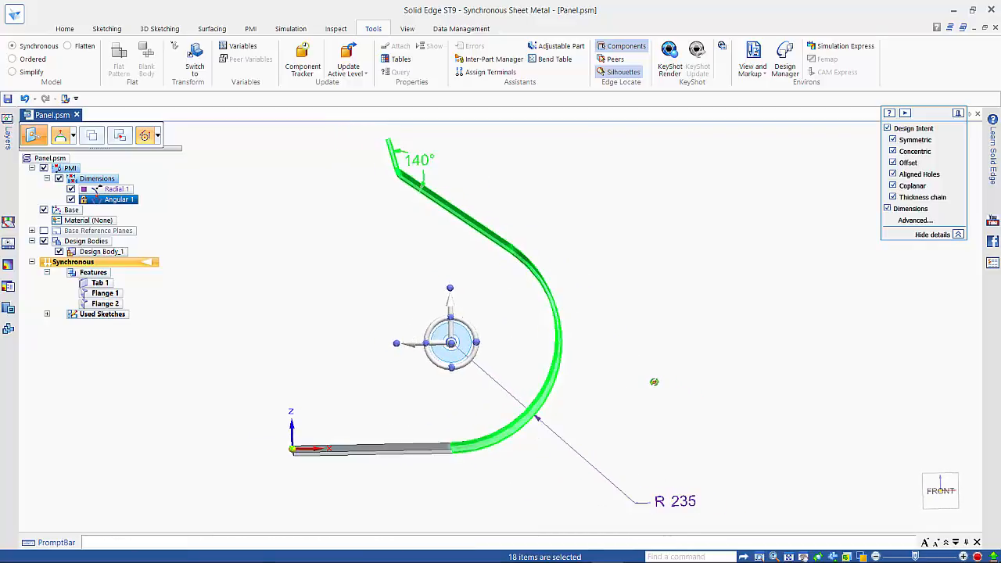
pyautogui.click(941, 492)
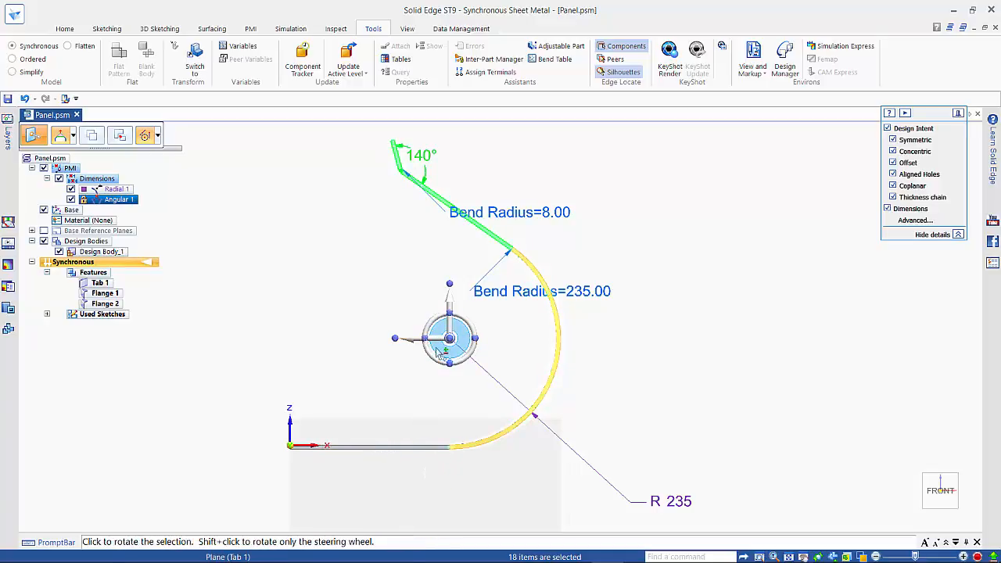
# Try to move the selected flanges horizontally, parallel to the base tab
pyautogui.click(412, 341)
pyautogui.click(413, 342)
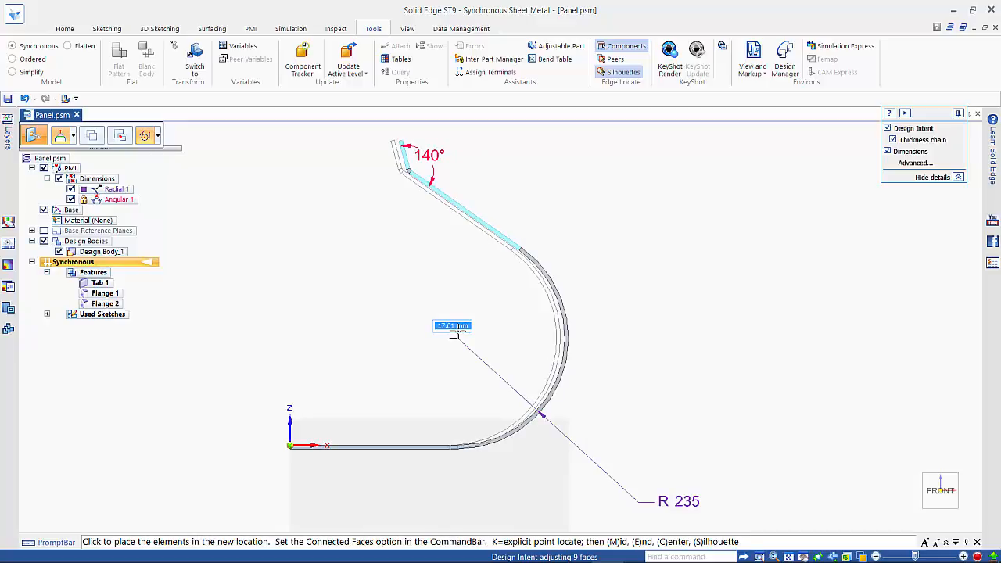
pyautogui.click(453, 332)
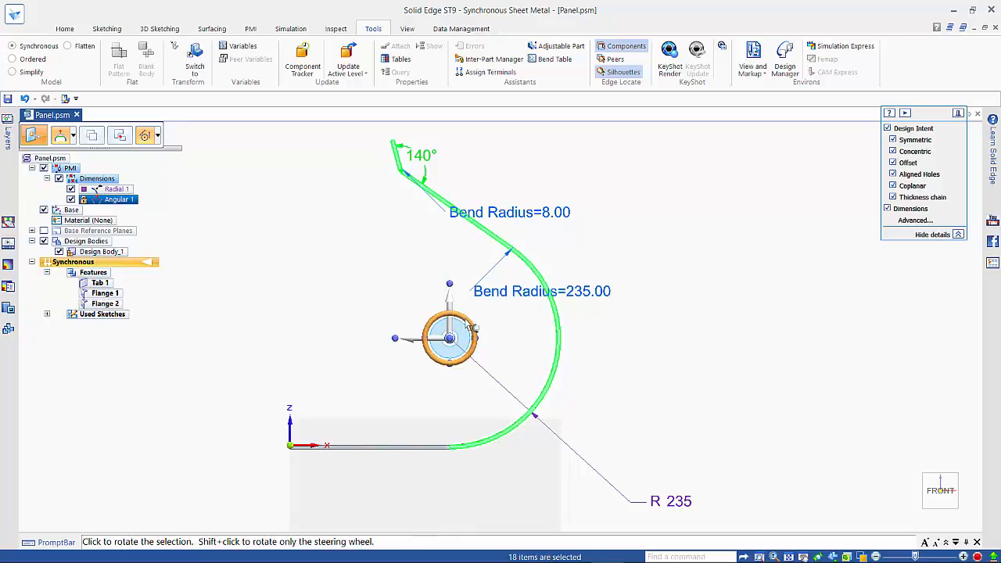
# Try to rotate the selected flanges about the curve's centre, and clear the selection
pyautogui.click(450, 301)
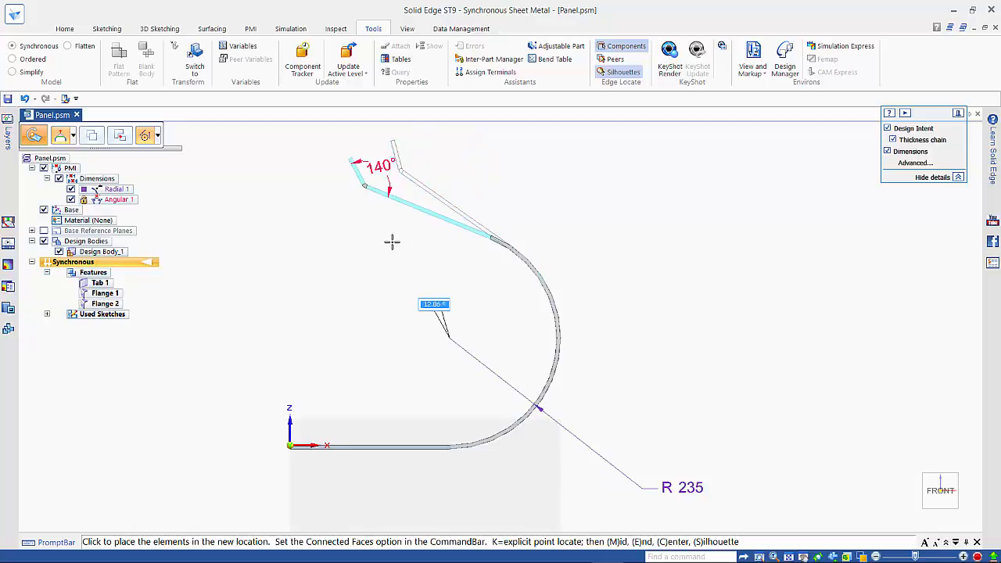
pyautogui.click(443, 243)
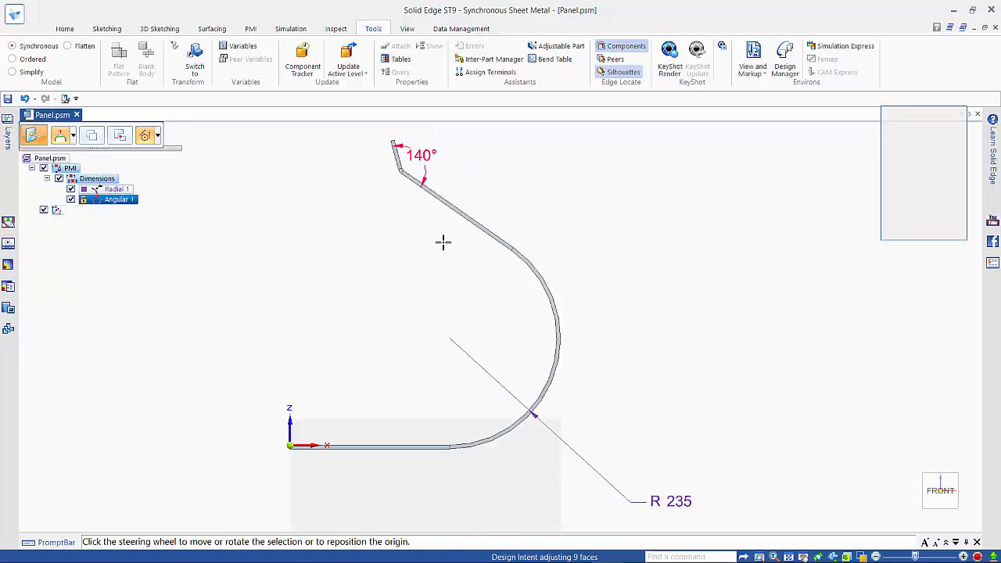
pyautogui.hotkey('ctrl', 'i')
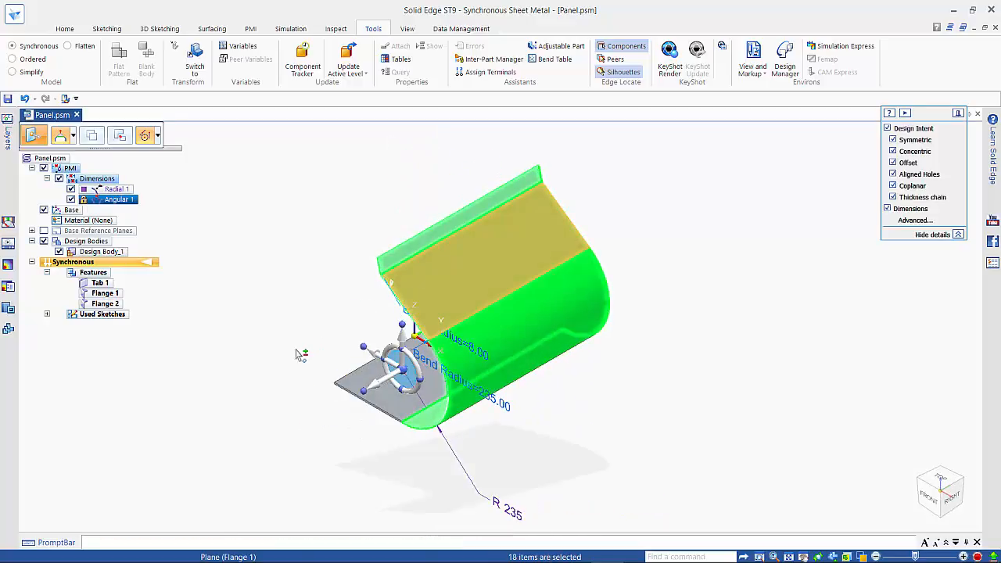
pyautogui.click(297, 345)
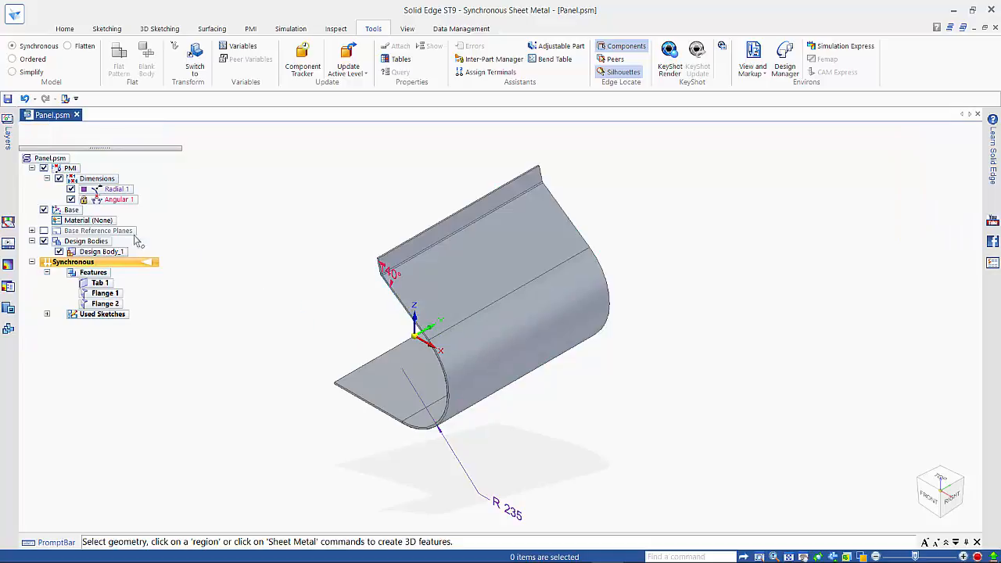
# Hide all PMI and create a flat pattern with the base tab face upward and its free edge as x-axis, and return to Synchronous mode
pyautogui.click(44, 168)
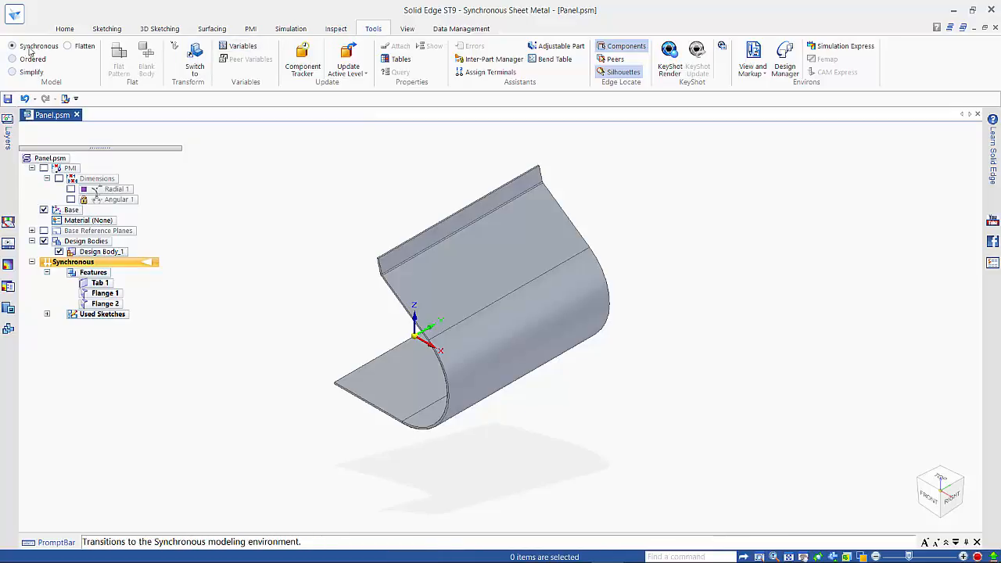
pyautogui.click(68, 46)
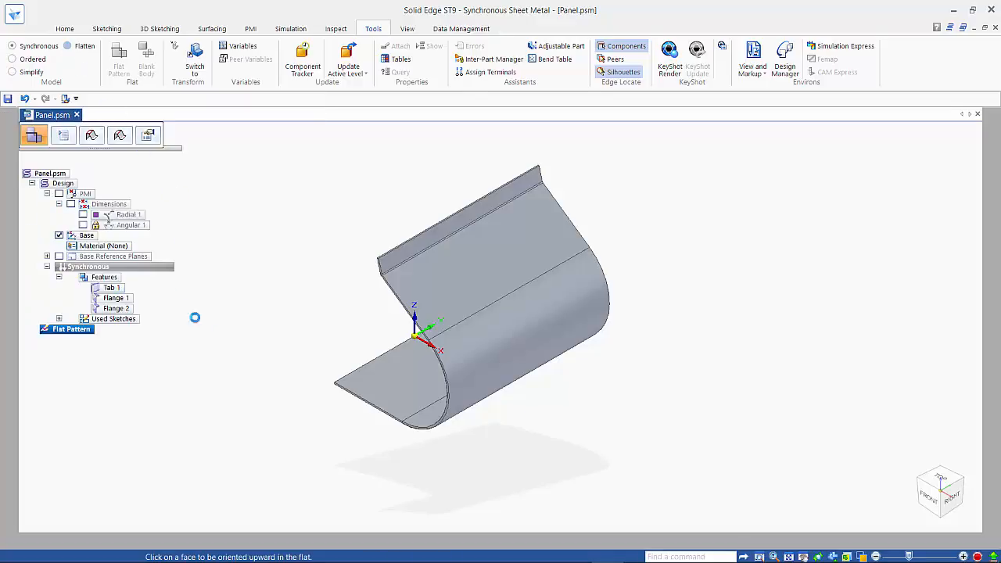
pyautogui.click(393, 364)
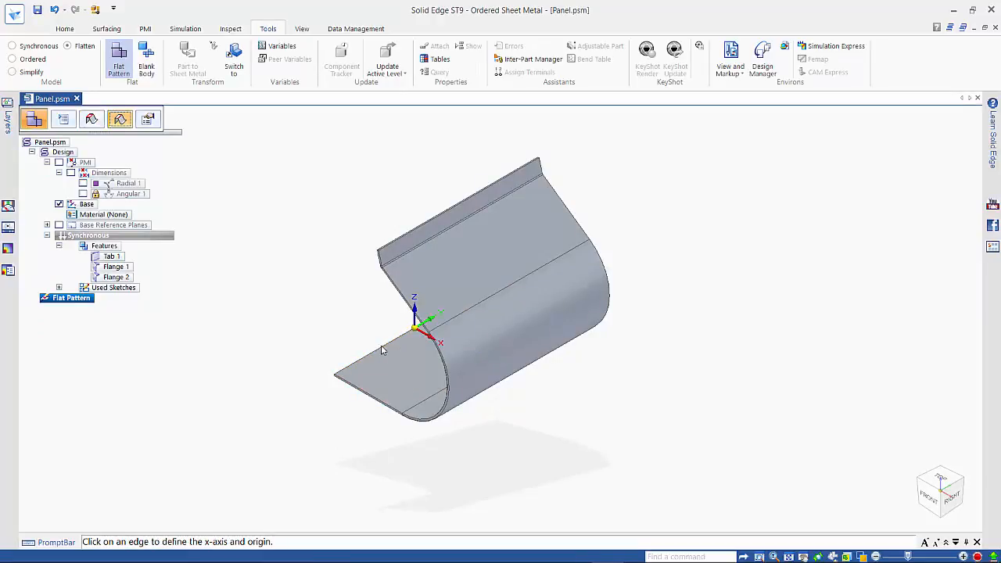
pyautogui.click(383, 351)
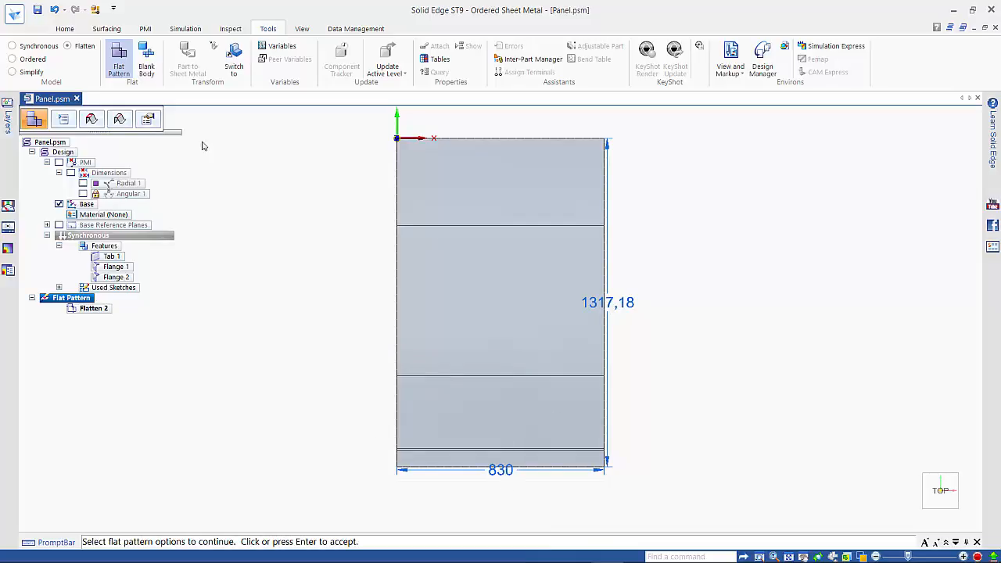
pyautogui.click(27, 47)
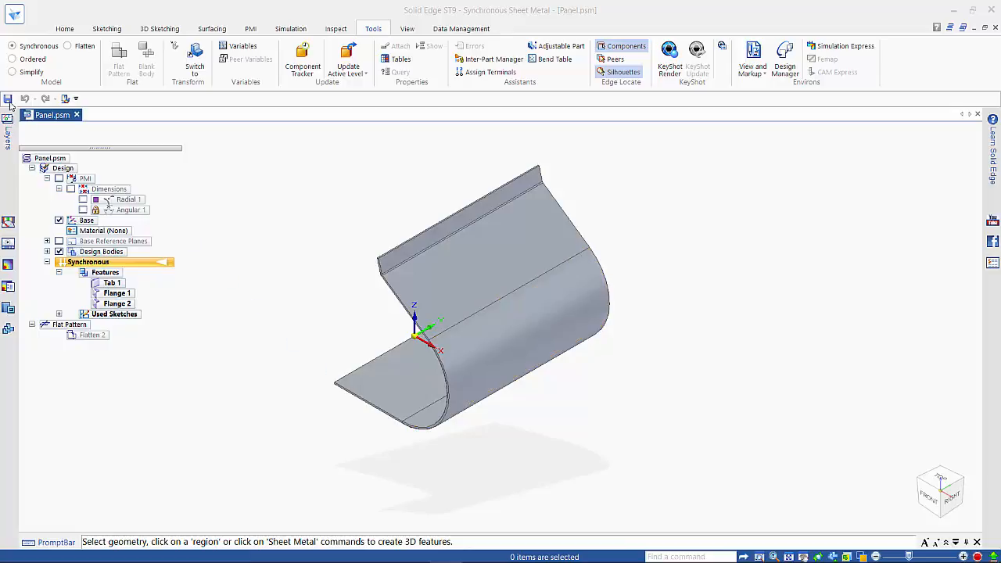
# Create a new ISO Metric Sheet Metal document
pyautogui.click(14, 14)
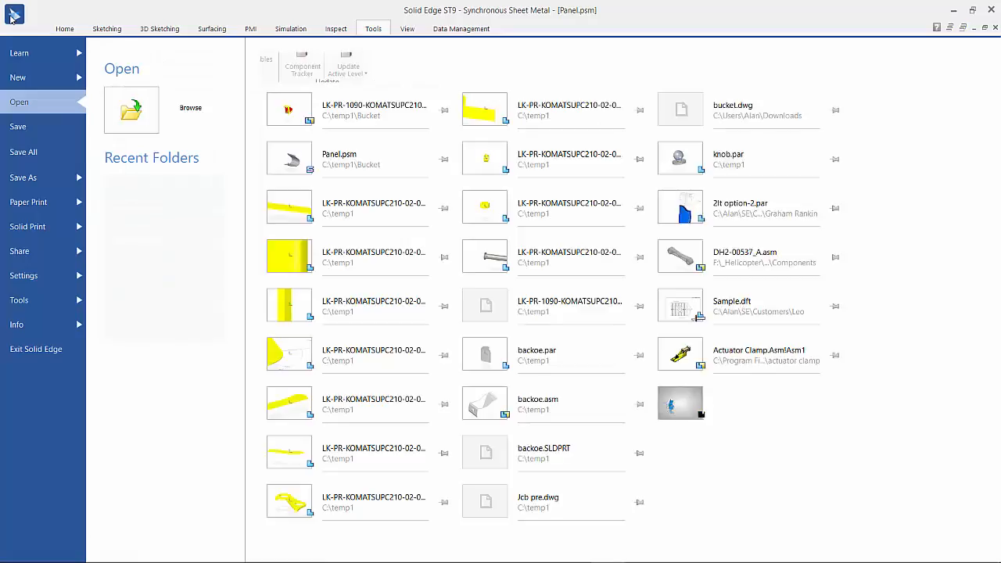
pyautogui.click(27, 81)
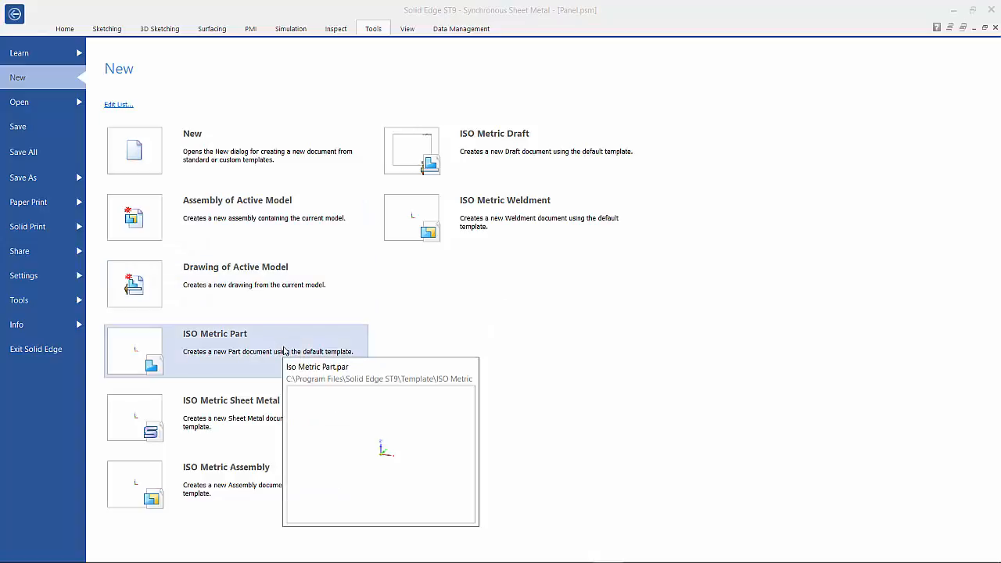
pyautogui.click(252, 417)
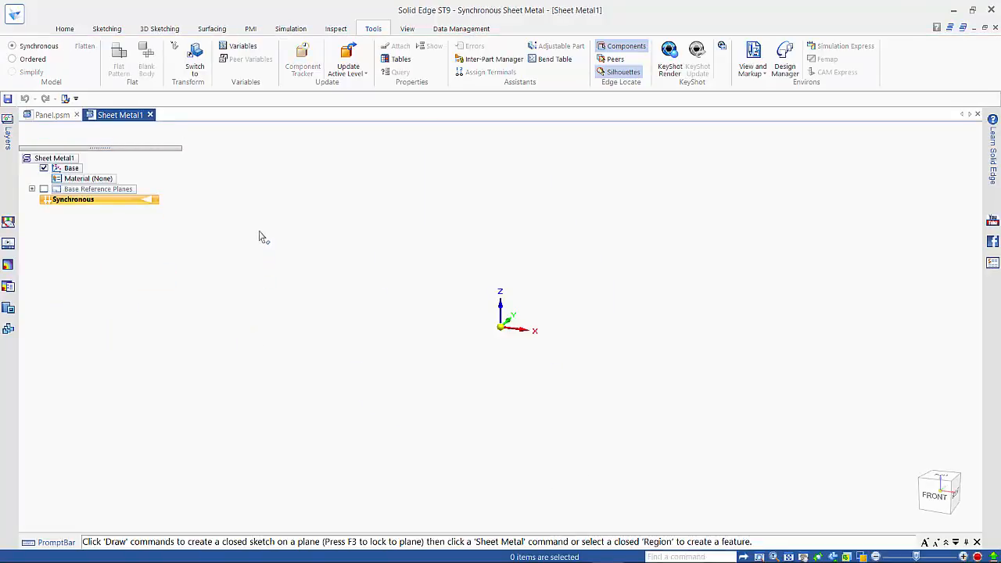
# Lock sketching to the base coordinate system's XZ plane and draw a 307 mm horizontal line from the origin
pyautogui.click(65, 29)
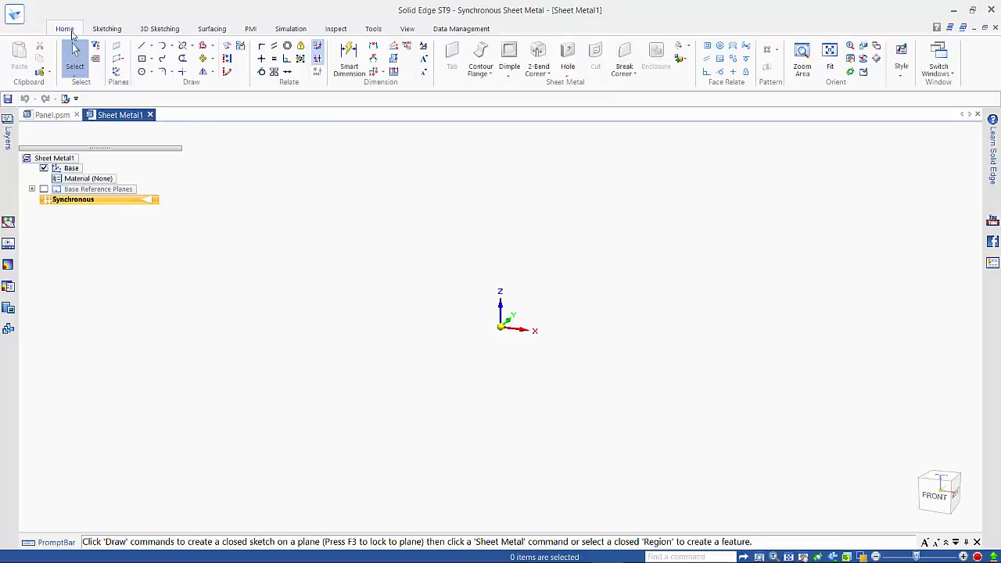
pyautogui.click(143, 49)
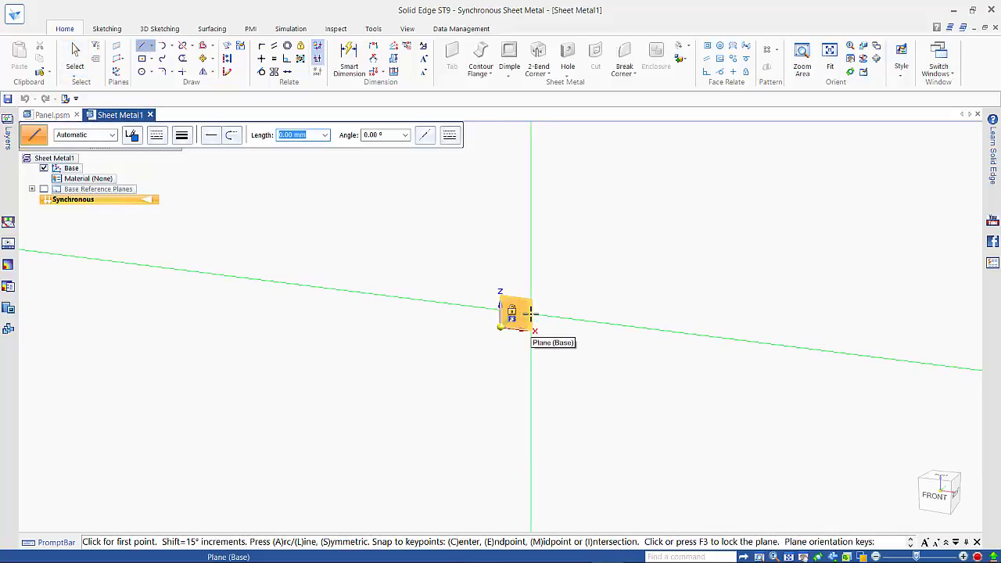
pyautogui.press('F3')
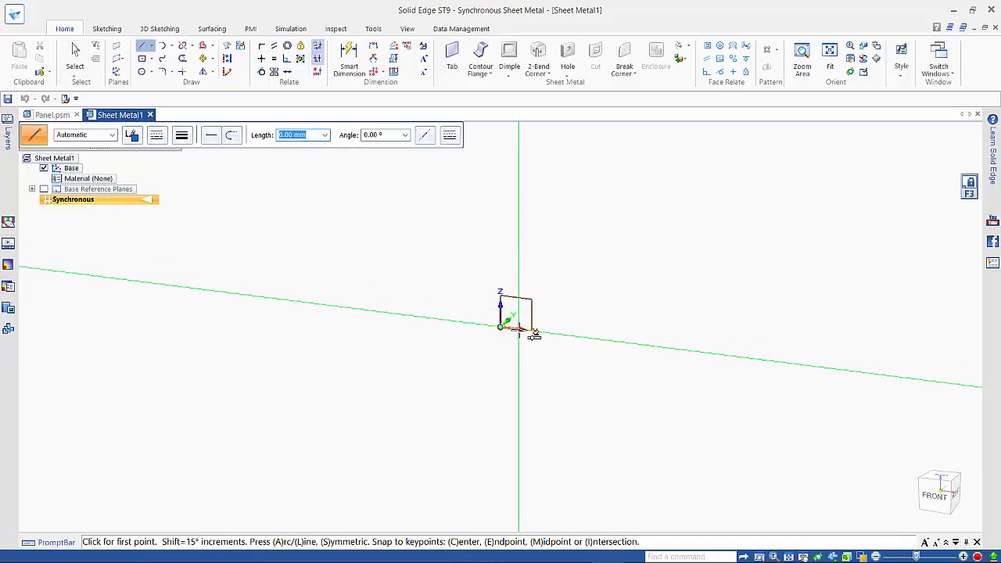
pyautogui.hotkey('ctrl', 'h')
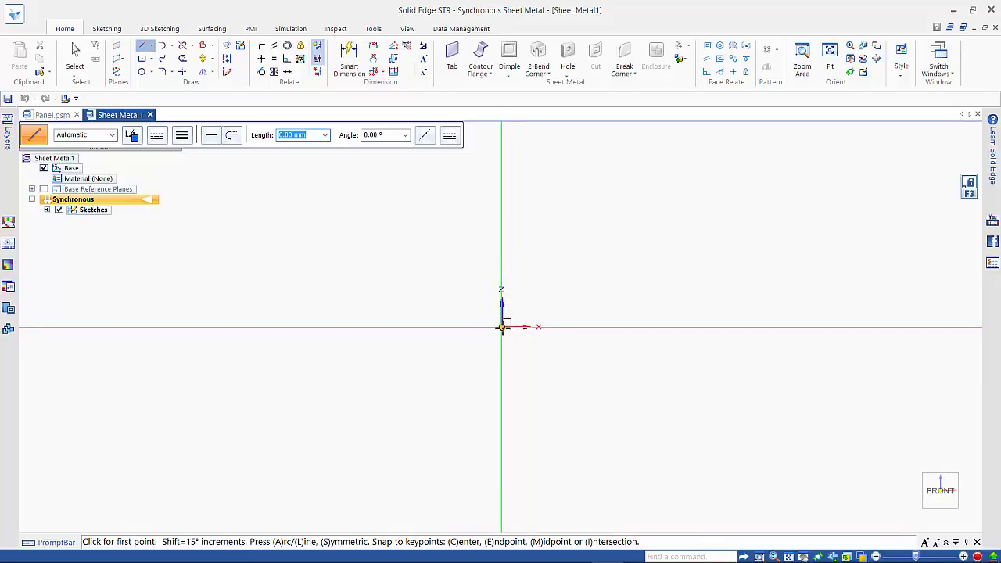
pyautogui.click(501, 327)
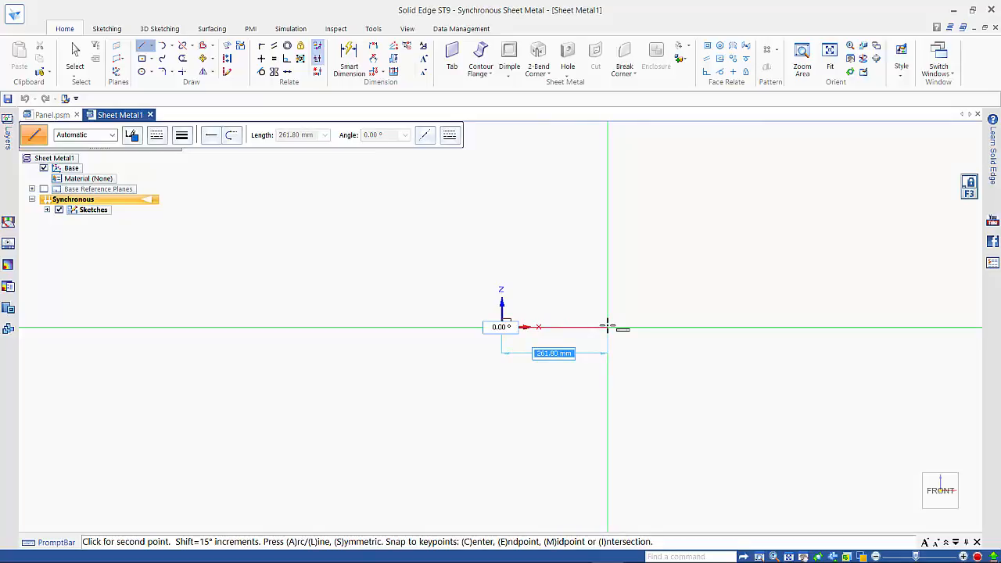
pyautogui.write('30')
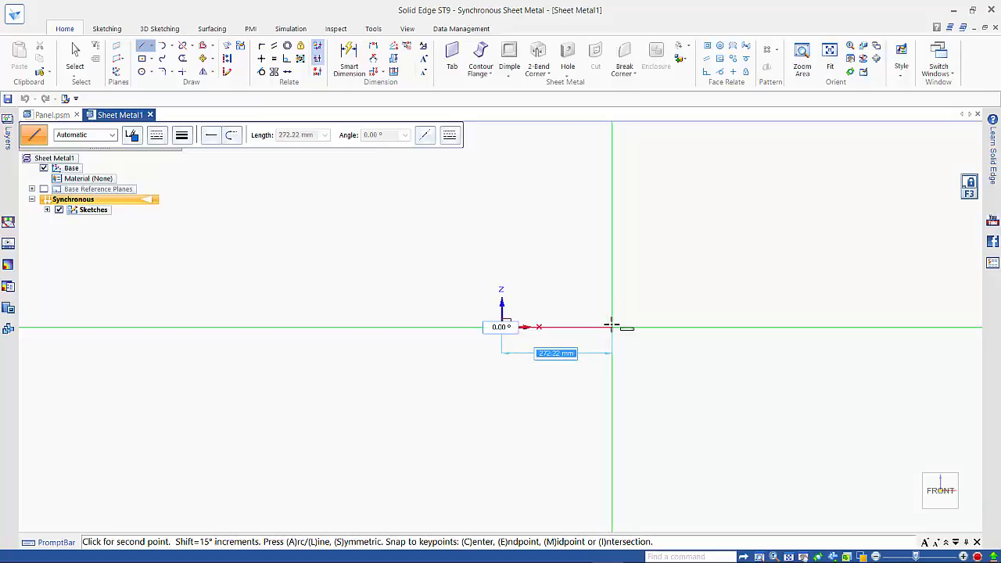
pyautogui.write('30')
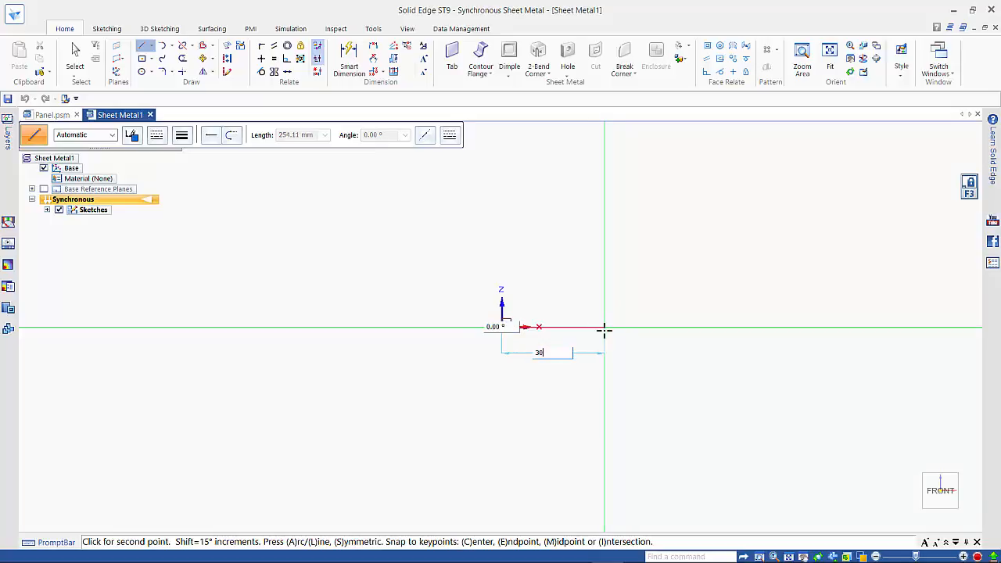
pyautogui.write('7')
pyautogui.press('Tab')
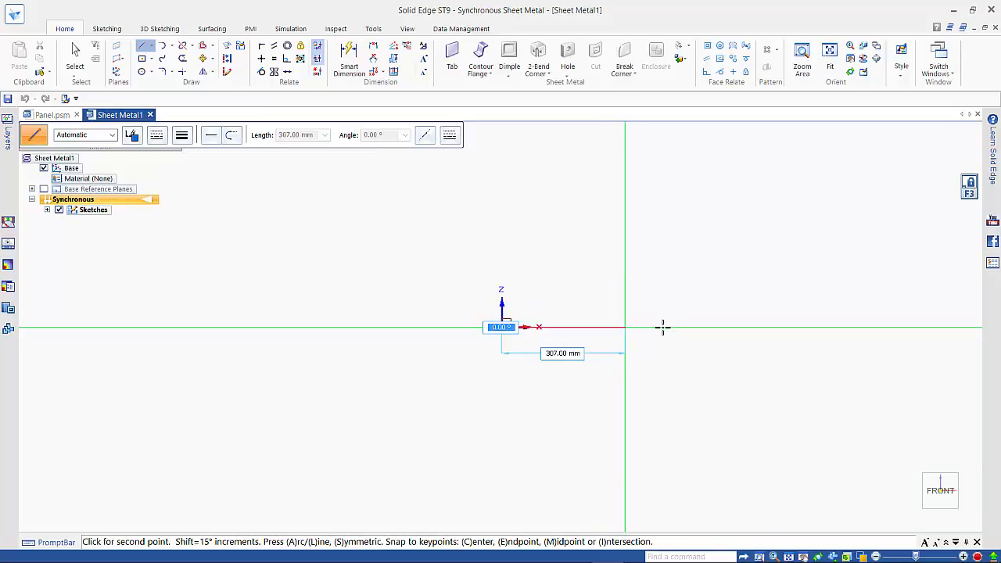
pyautogui.click(663, 329)
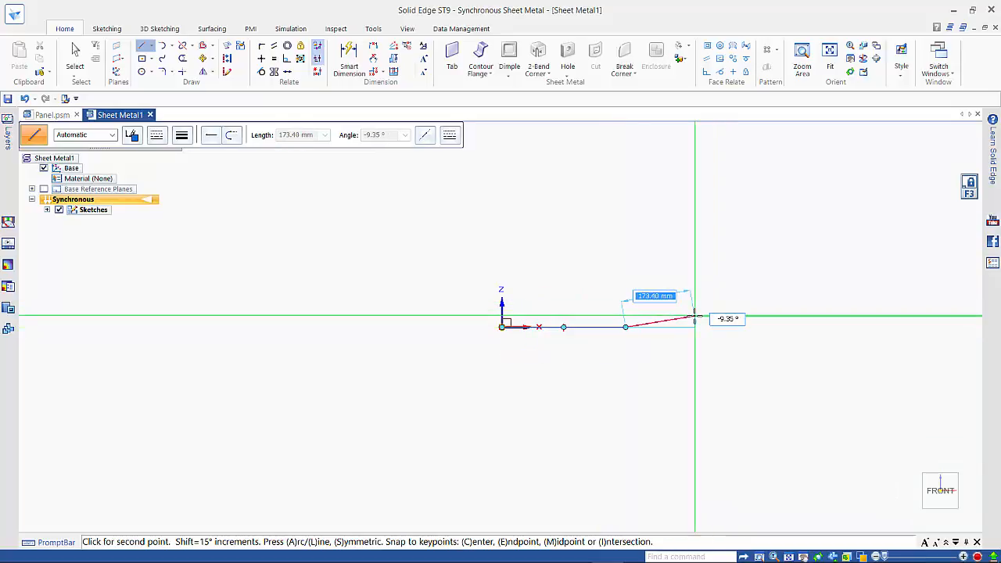
# Continue the profile with a tangent arc of 257 mm radius and 122° sweep, curving upward from the line's end
pyautogui.press('a')
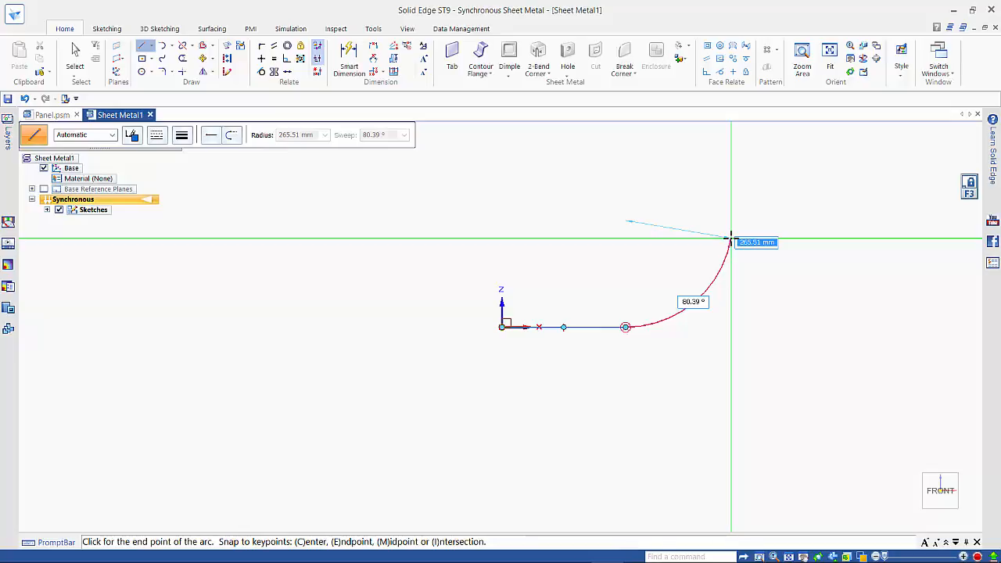
pyautogui.write('257')
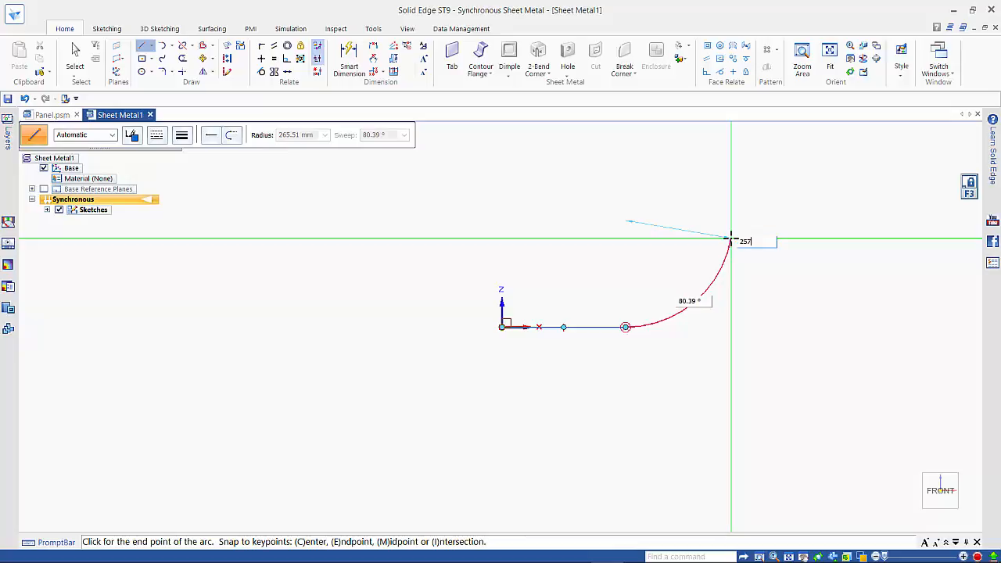
pyautogui.press('Tab')
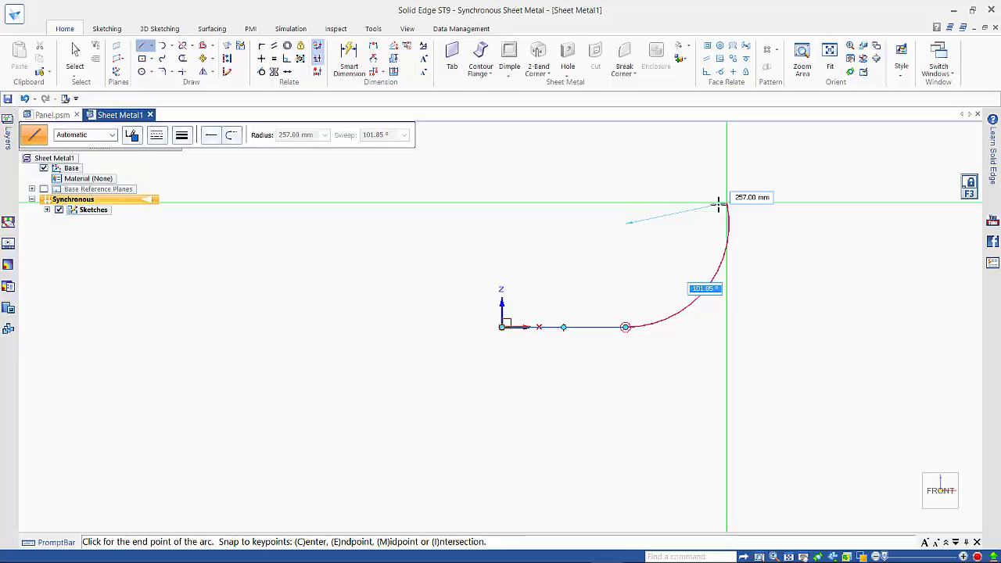
pyautogui.write('122')
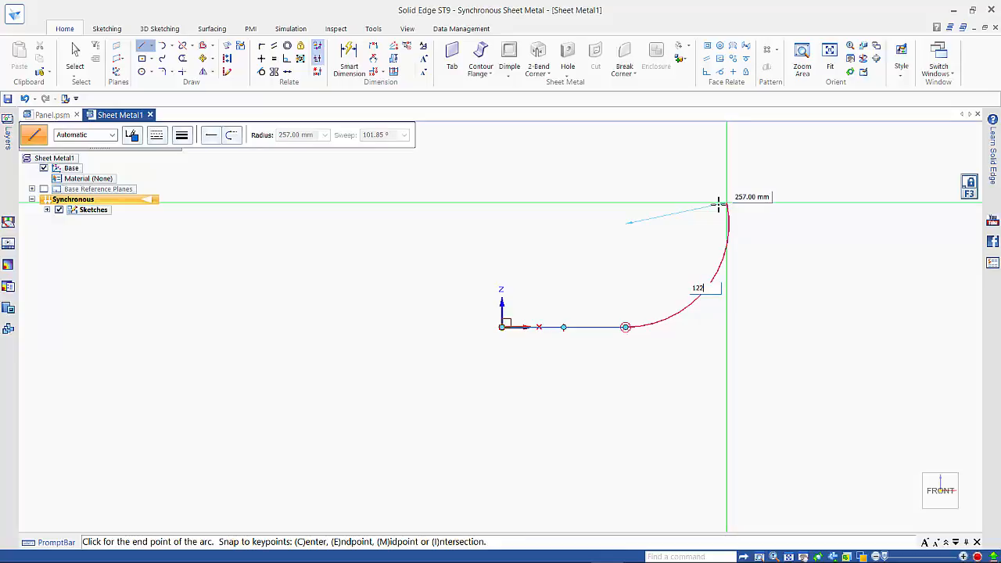
pyautogui.press('Tab')
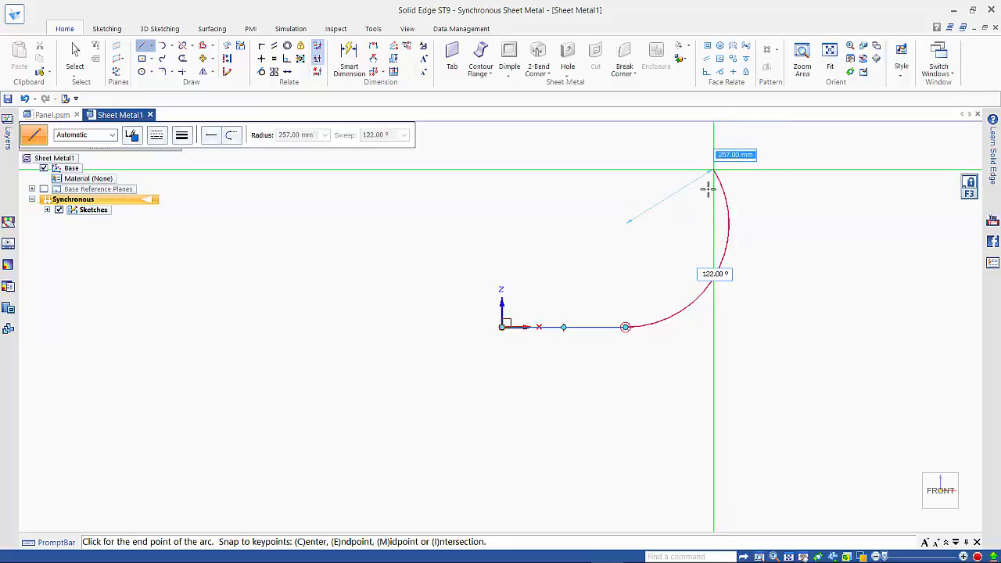
pyautogui.click(713, 169)
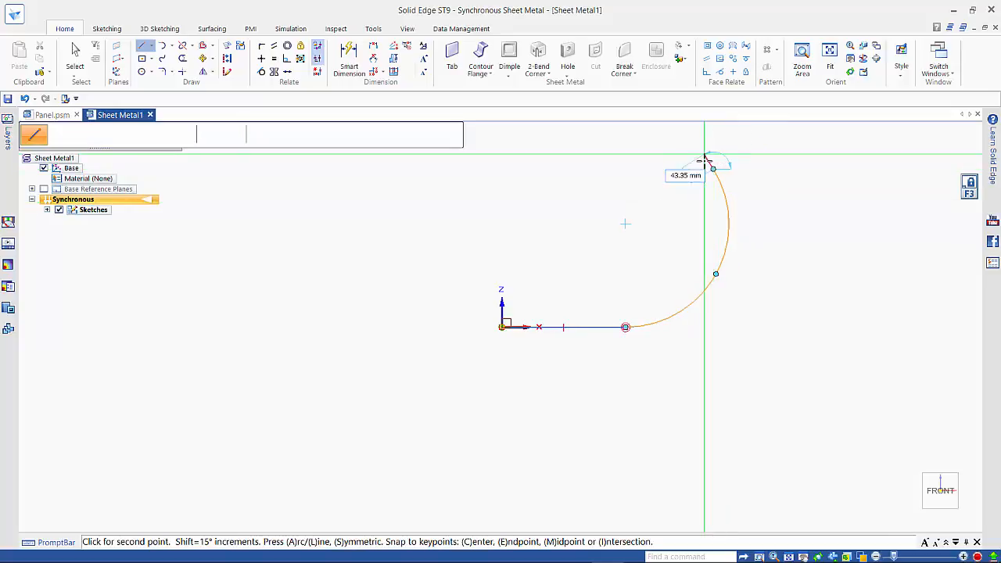
# Add a 280 mm line at -122° from the arc's end, and close the profile with a straight line back to the origin
pyautogui.moveTo(625, 235); pyautogui.dragTo(595, 358, button='middle')
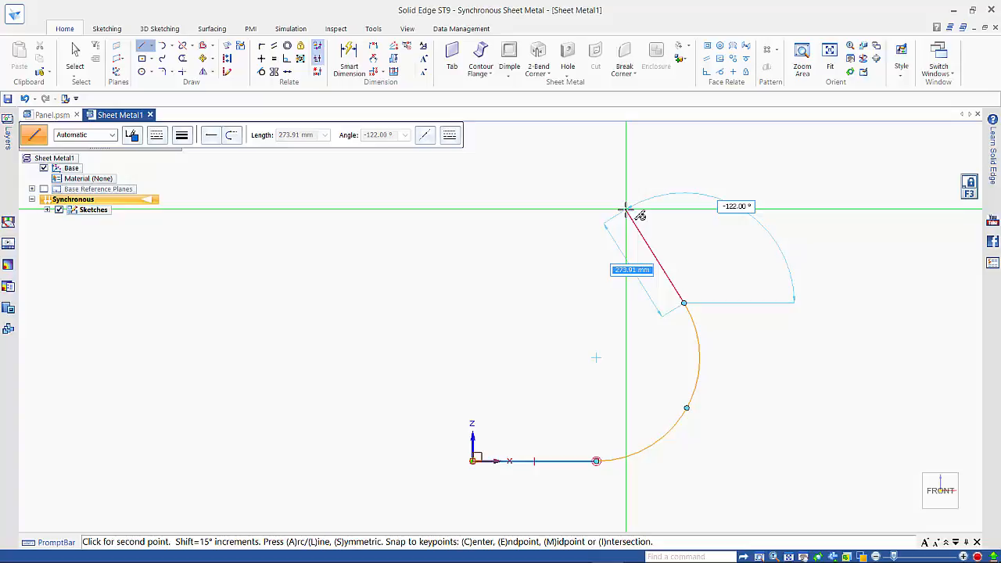
pyautogui.write('29')
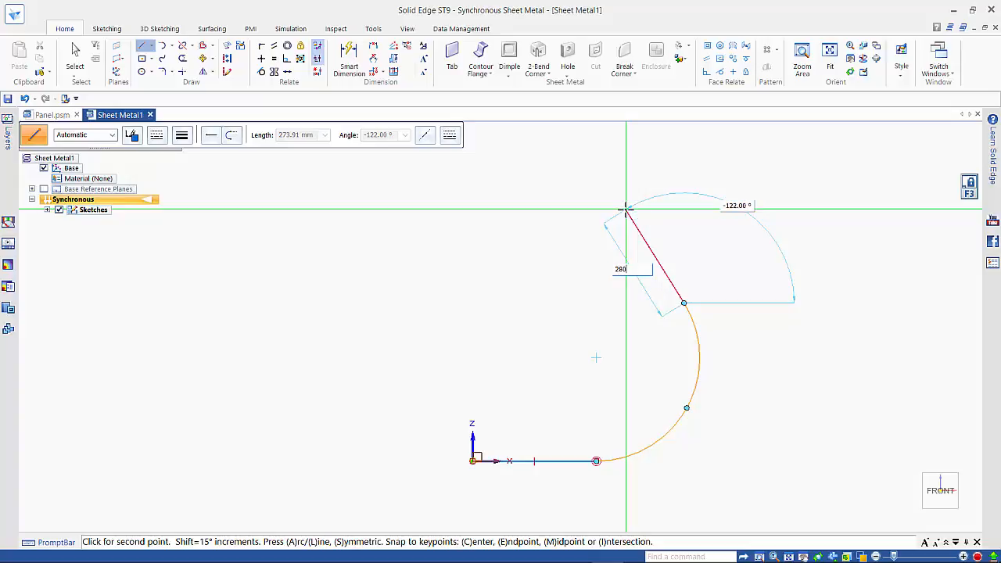
pyautogui.press('Tab')
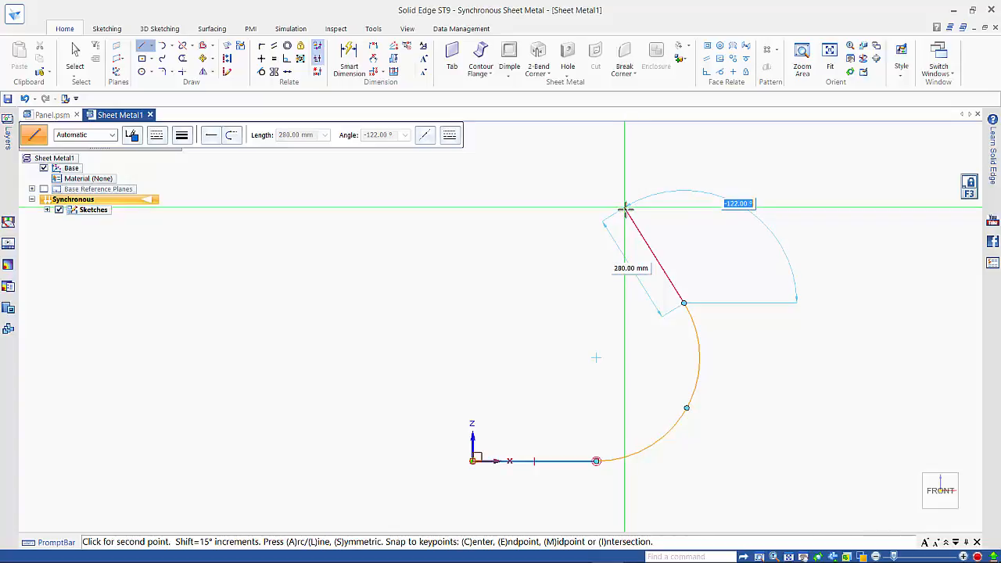
pyautogui.click(625, 207)
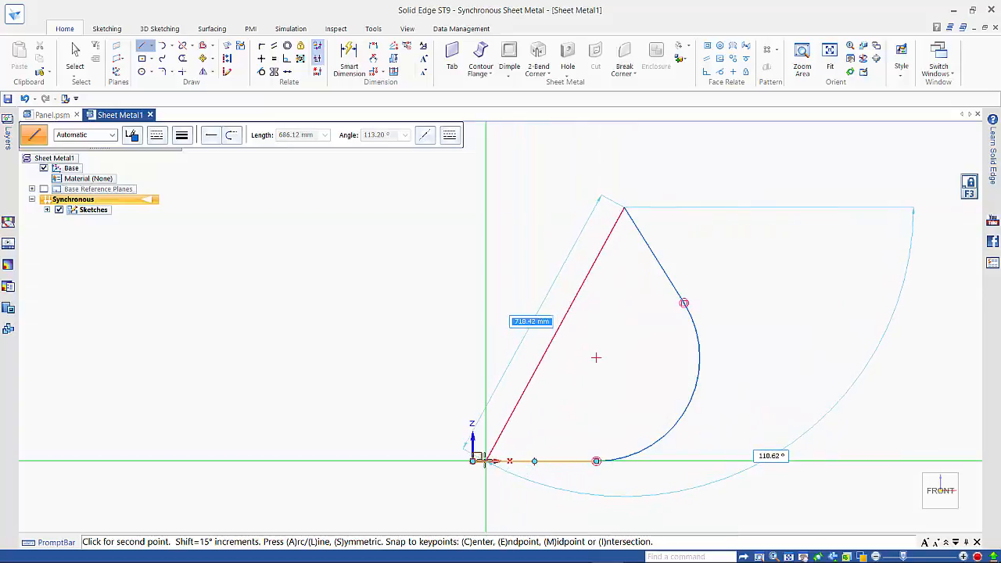
pyautogui.click(485, 473)
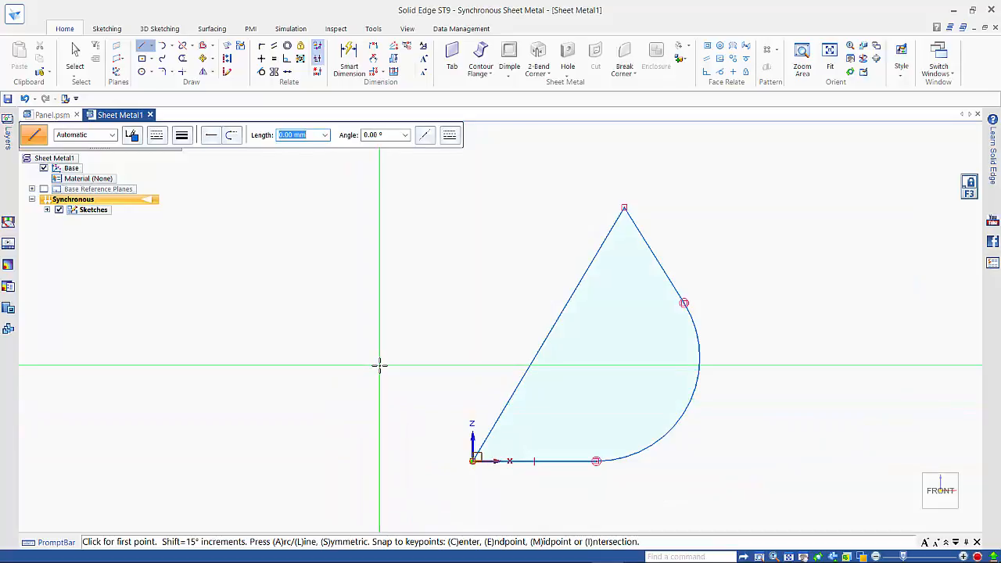
pyautogui.press('Escape')
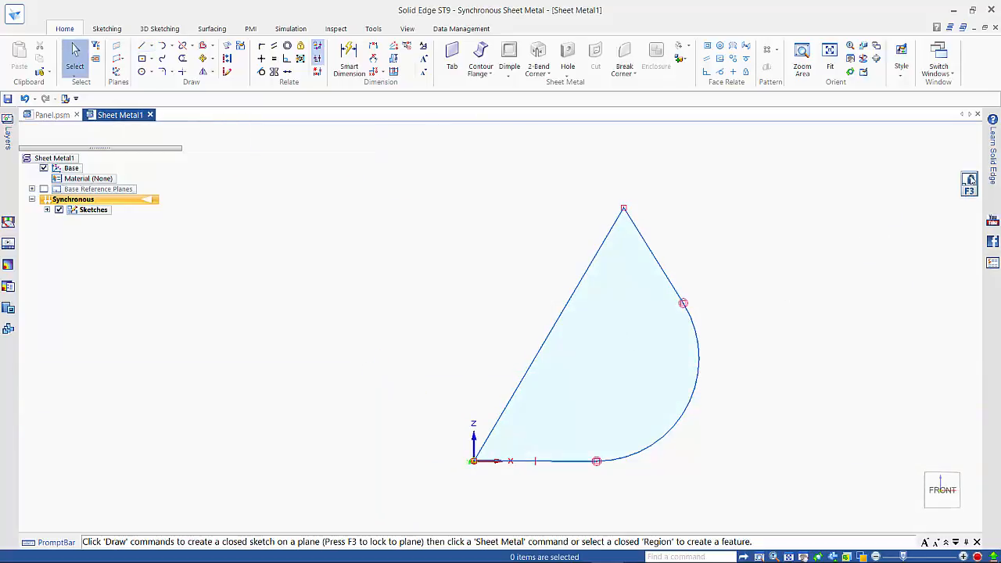
# Create a 3 mm thick tab from the closed sketch region
pyautogui.moveTo(693, 291); pyautogui.dragTo(726, 319, button='middle')
pyautogui.click(625, 307)
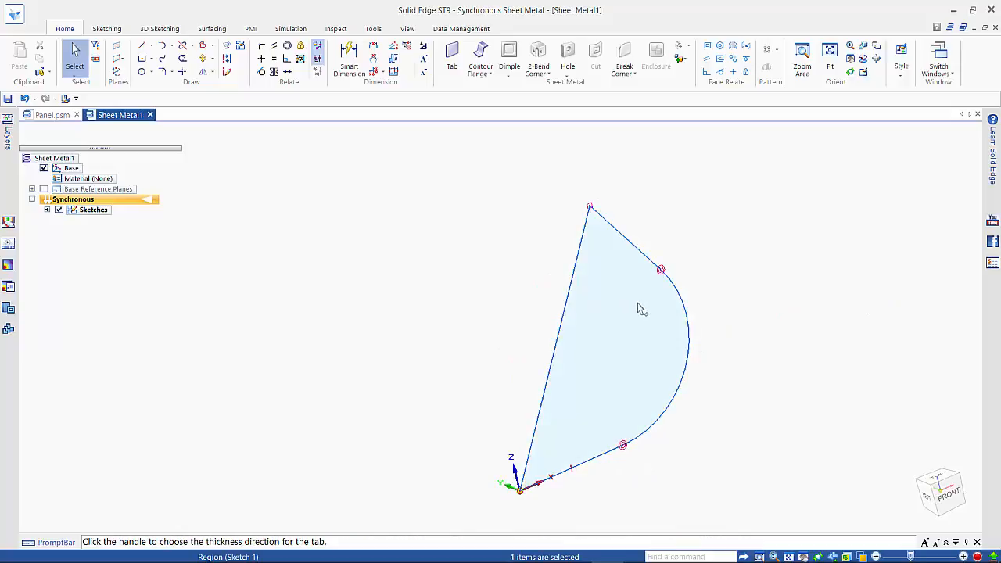
pyautogui.click(640, 311)
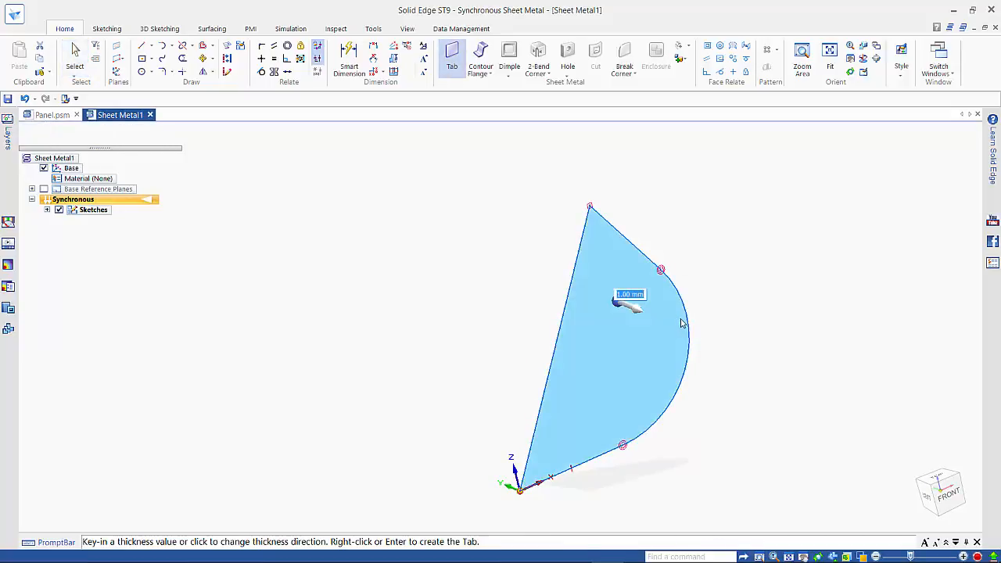
pyautogui.write('3')
pyautogui.press('Return')
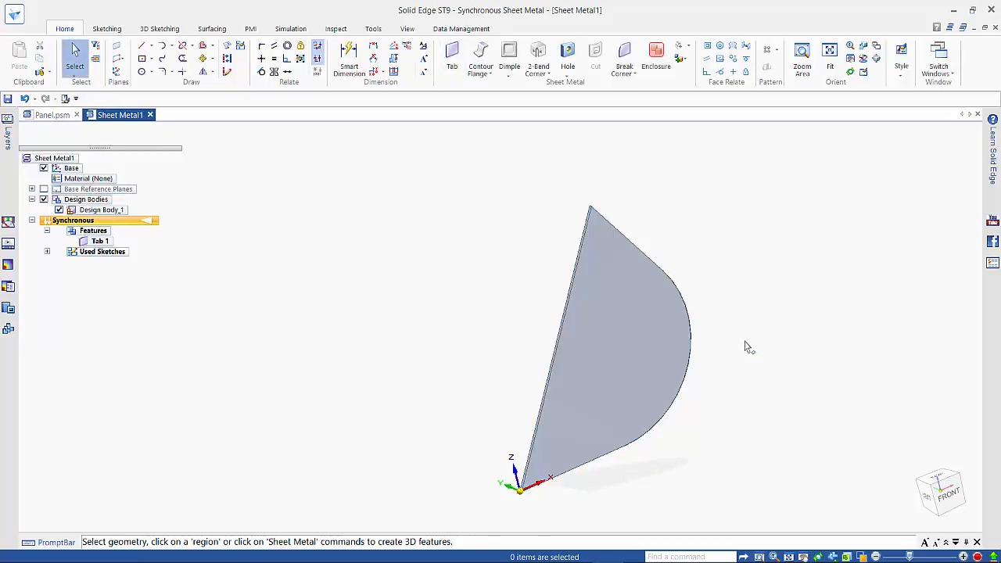
# Save the part as Side Panel1 in the Bucket folder and close its document
pyautogui.click(56, 117)
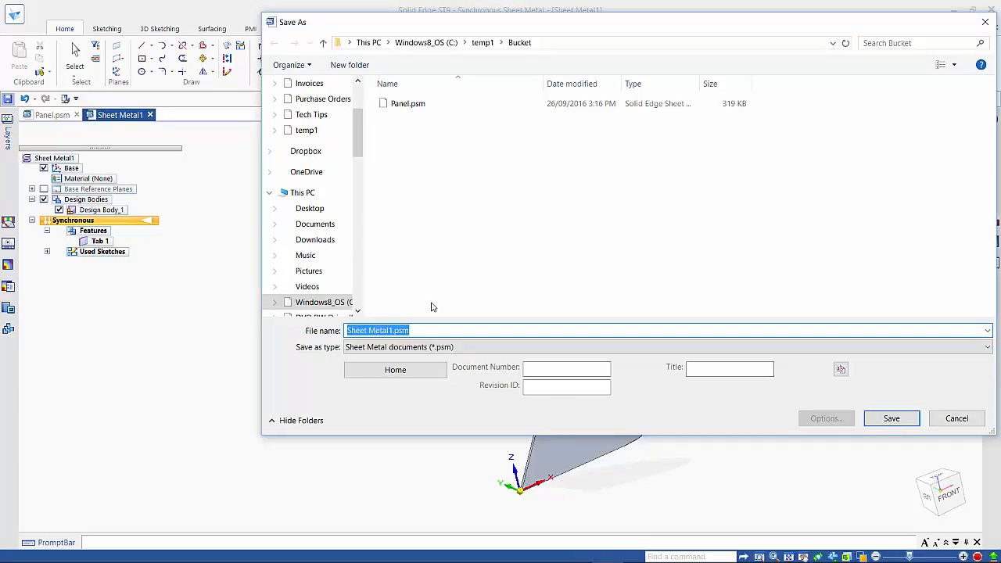
pyautogui.write('Side Panel1')
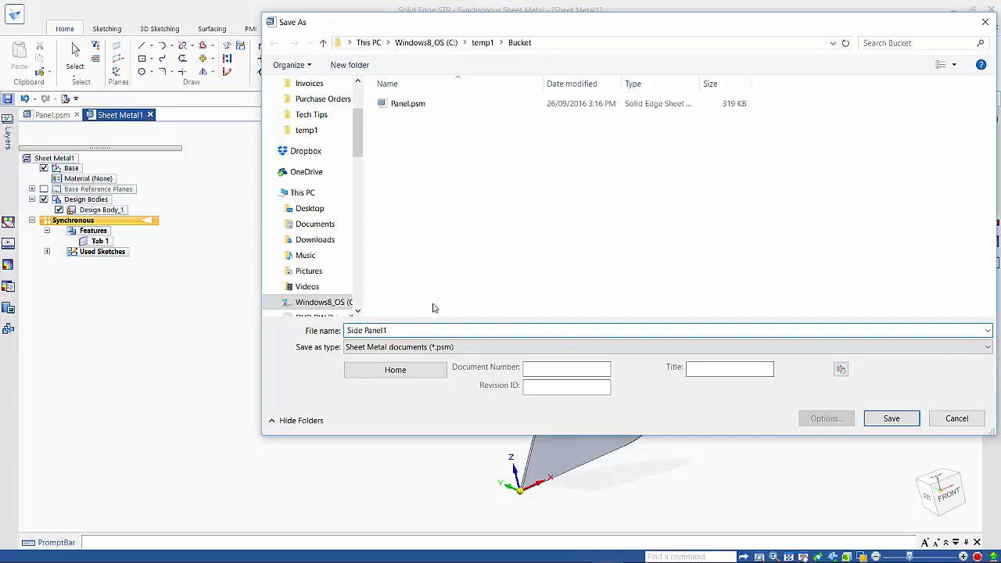
pyautogui.click(892, 419)
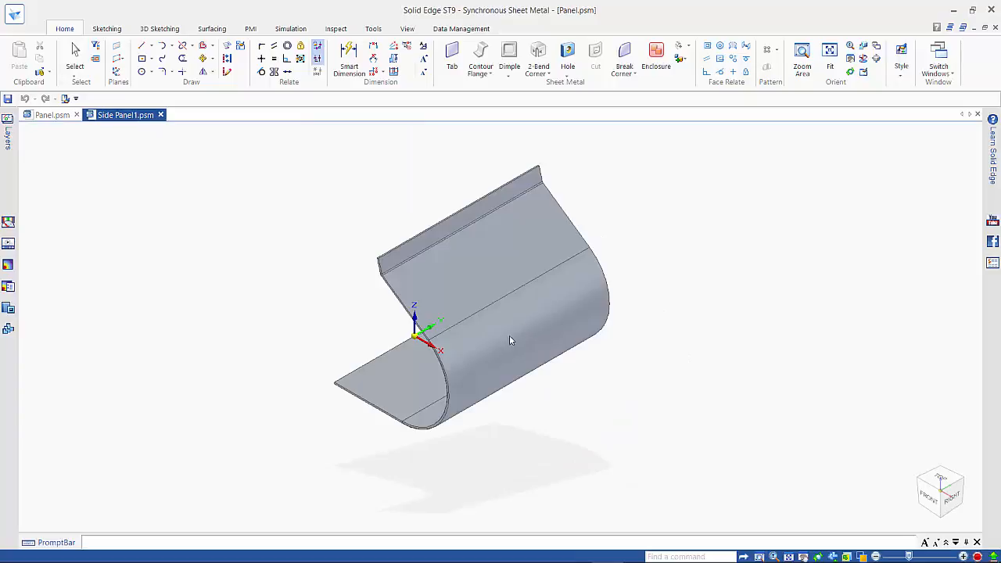
# Create an assembly of the active Panel.psm model with the Iso Metric Assembly.asm template, closing the current document
pyautogui.moveTo(567, 394); pyautogui.dragTo(662, 441, button='middle')
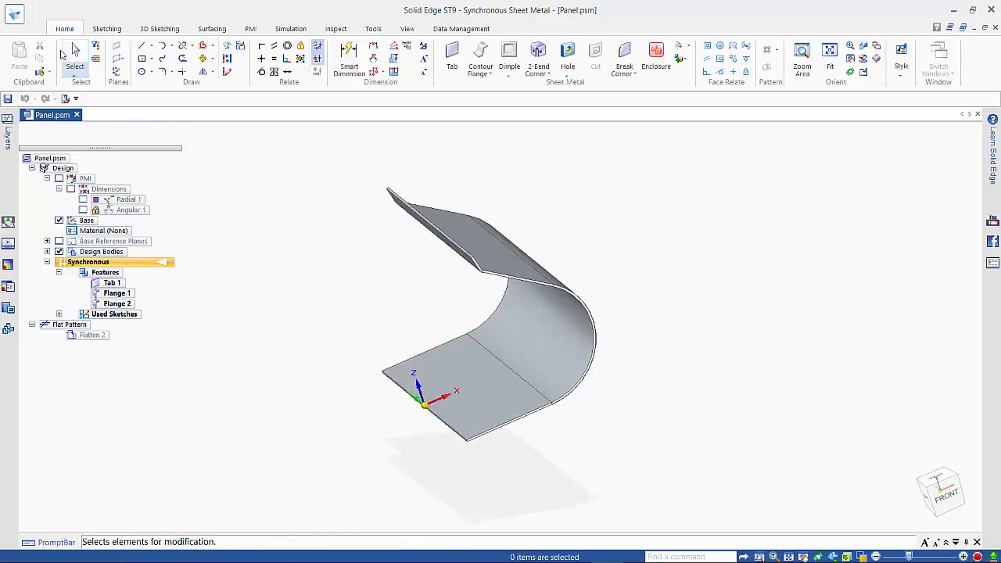
pyautogui.click(15, 15)
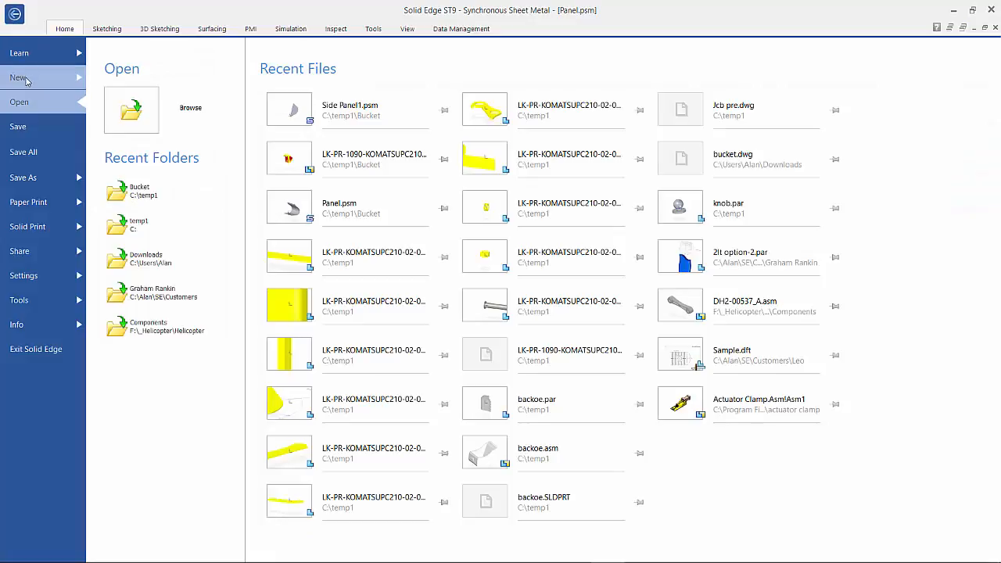
pyautogui.click(23, 80)
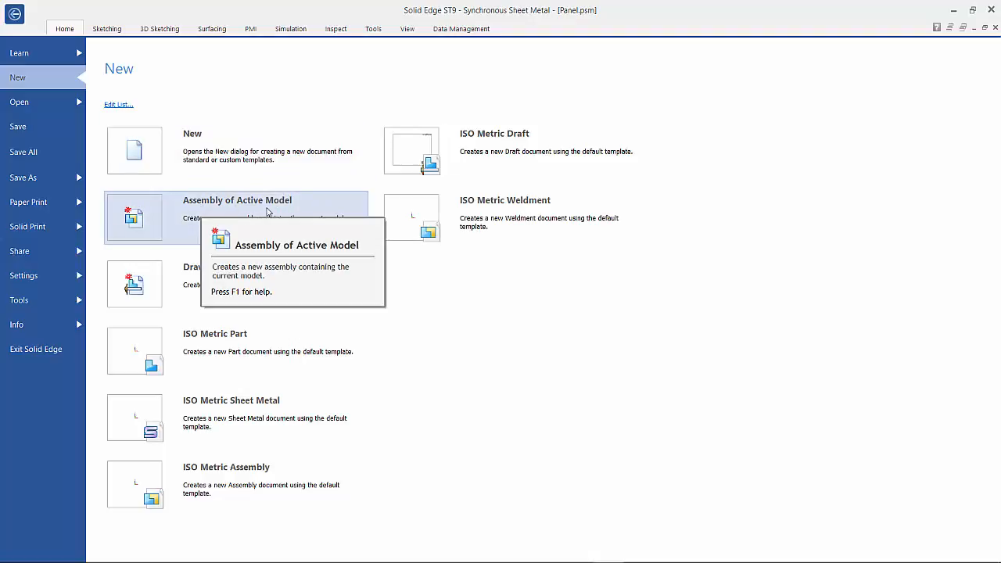
pyautogui.press('Escape')
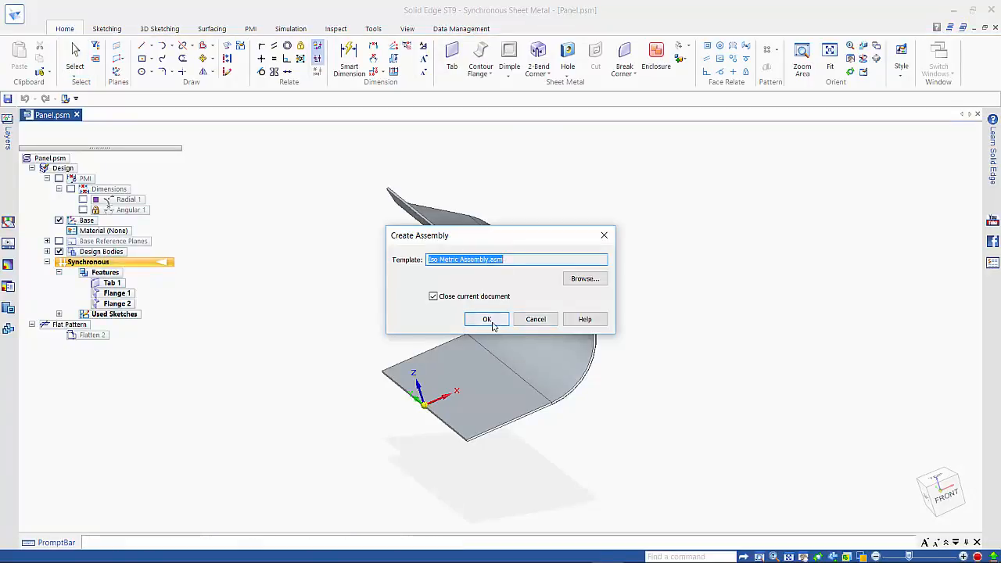
pyautogui.click(487, 320)
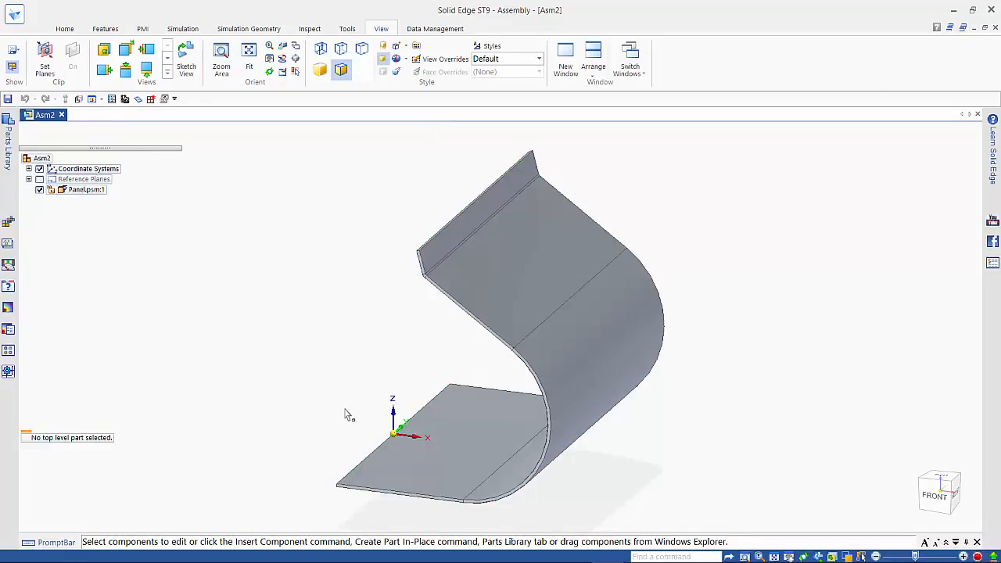
# Examine the position and rotation values of the Panel.psm component in its occurrence properties, leaving them as they are
pyautogui.moveTo(268, 429); pyautogui.dragTo(378, 445, button='middle')
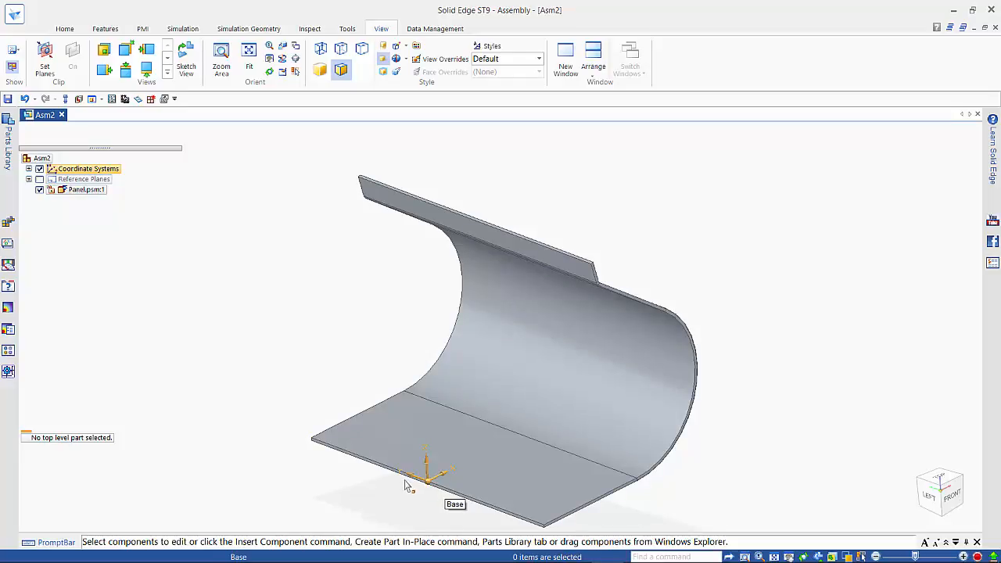
pyautogui.click(86, 193)
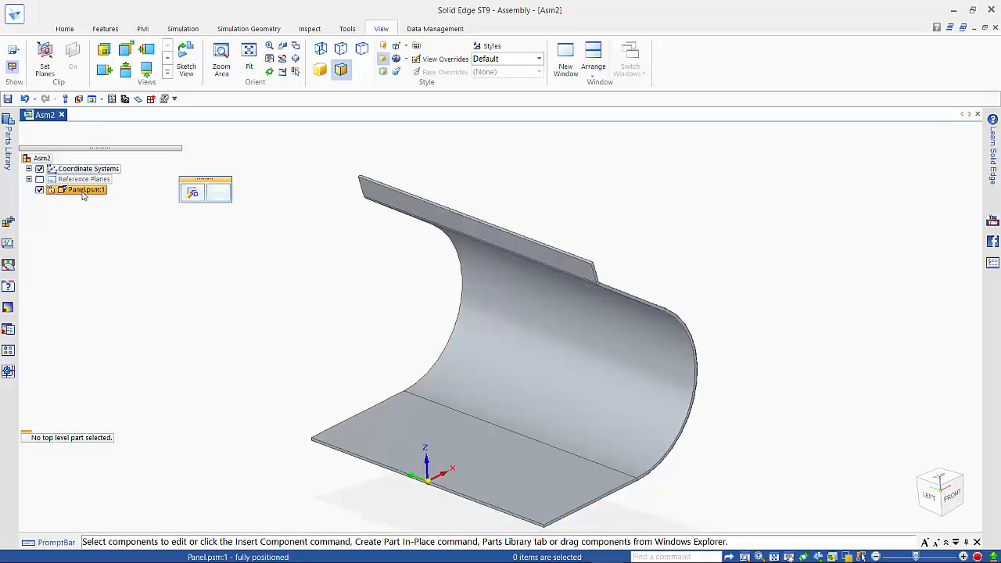
pyautogui.rightClick(86, 193)
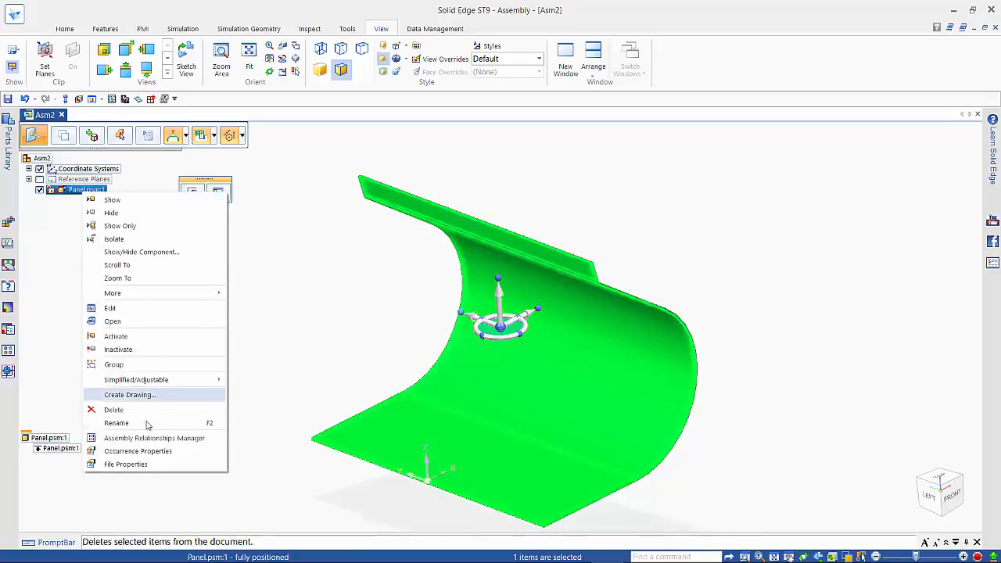
pyautogui.click(152, 451)
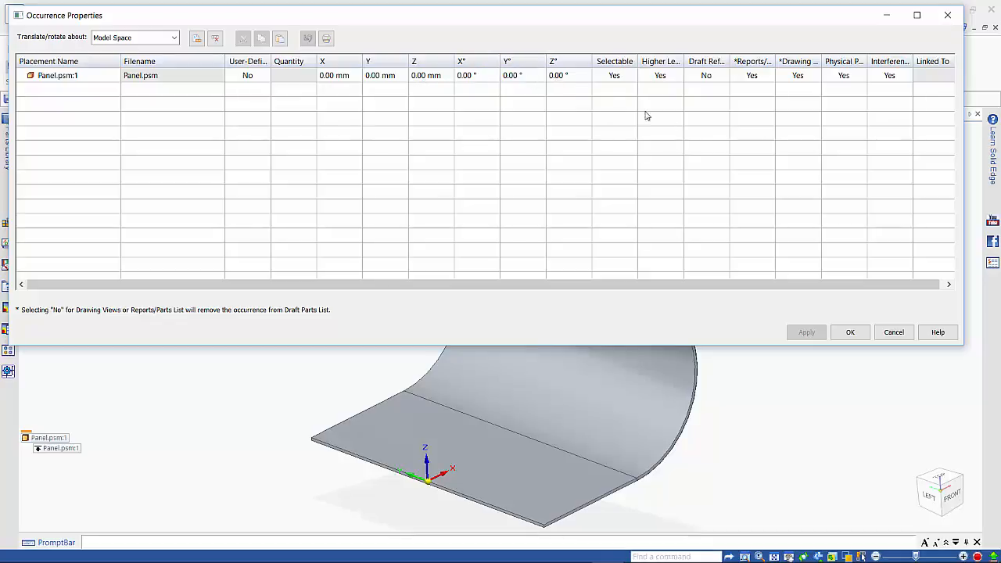
pyautogui.click(894, 331)
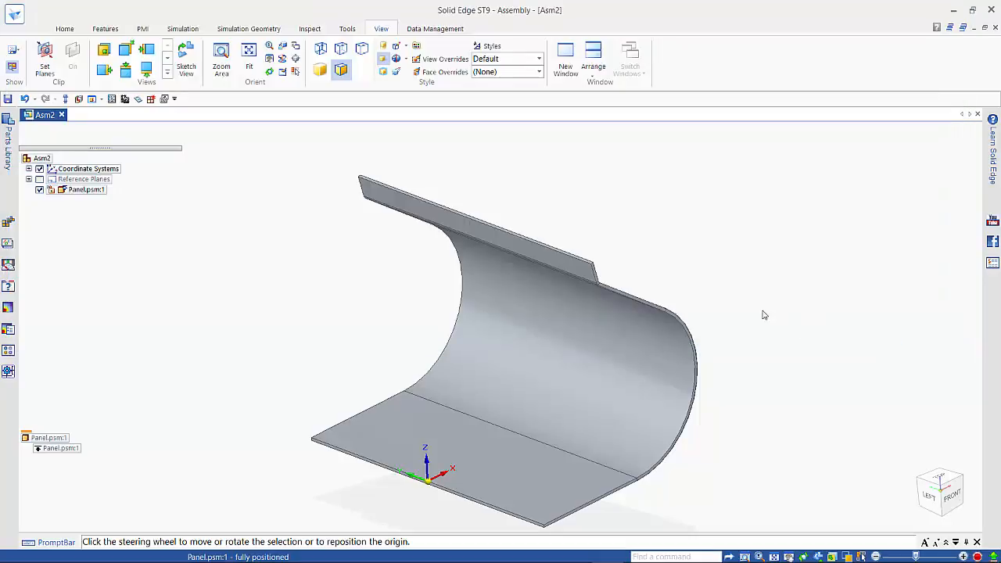
pyautogui.click(707, 255)
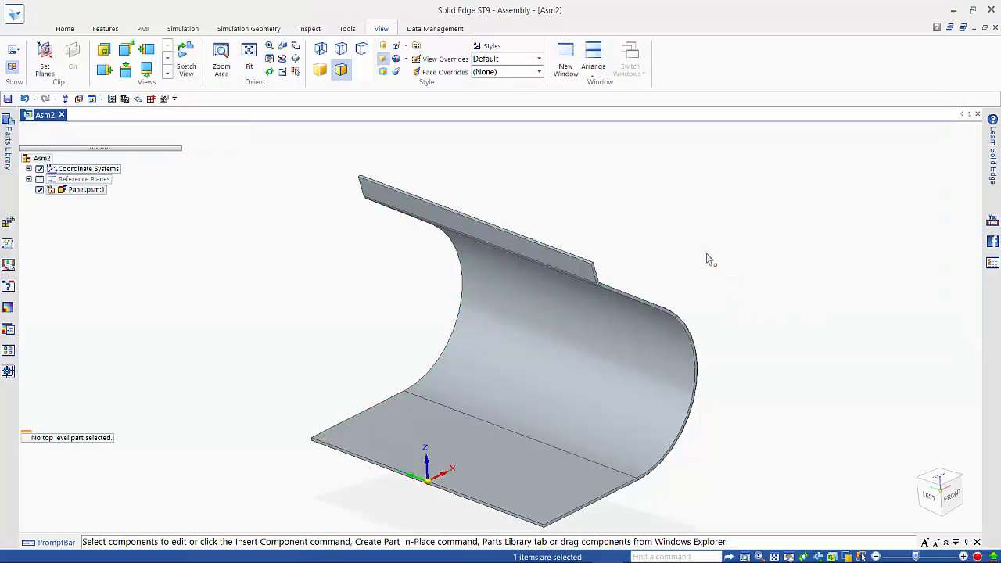
# Place Side Panel1.psm from the temp1 Bucket folder of the parts library into the assembly beside the main panel
pyautogui.click(8, 147)
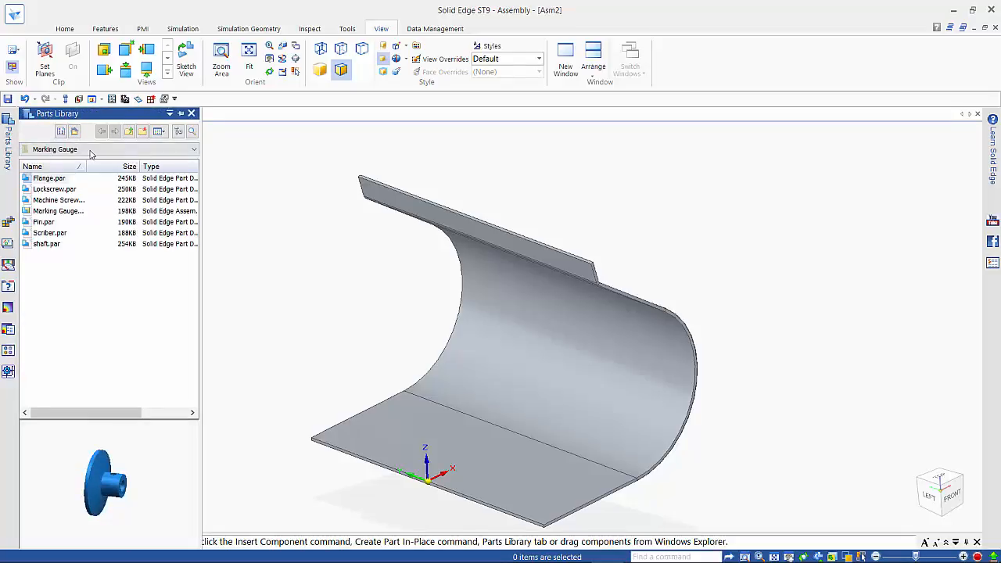
pyautogui.click(90, 152)
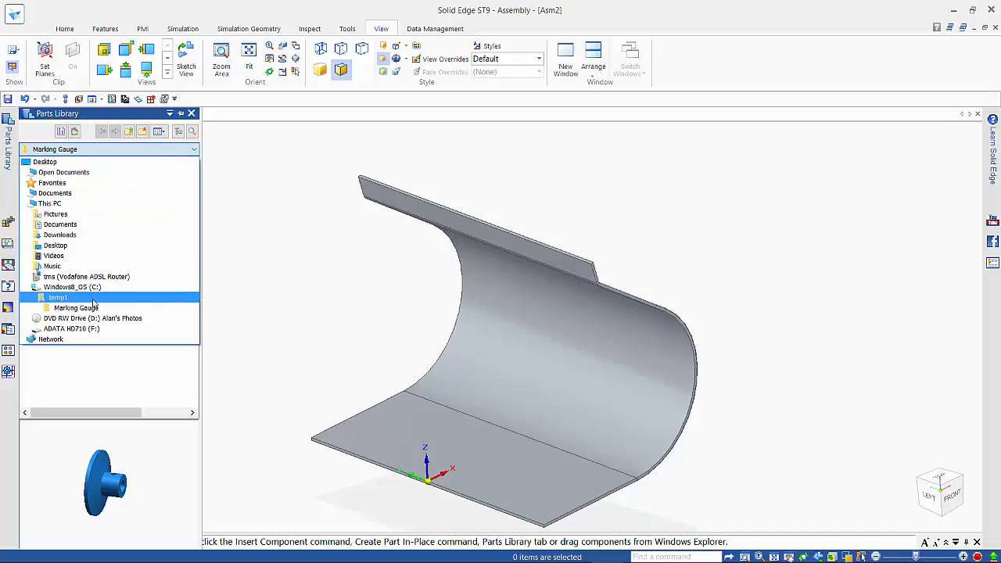
pyautogui.click(93, 302)
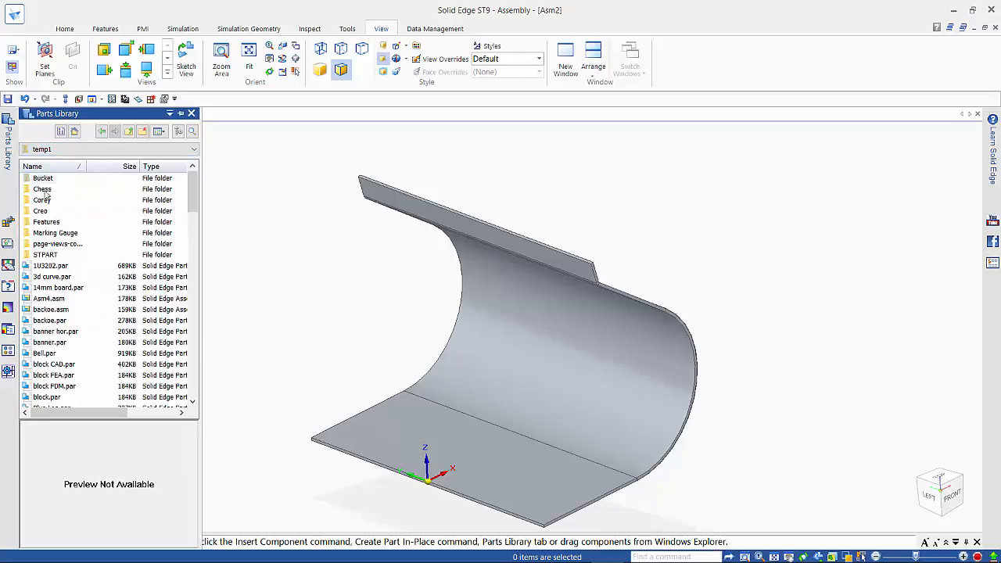
pyautogui.doubleClick(43, 179)
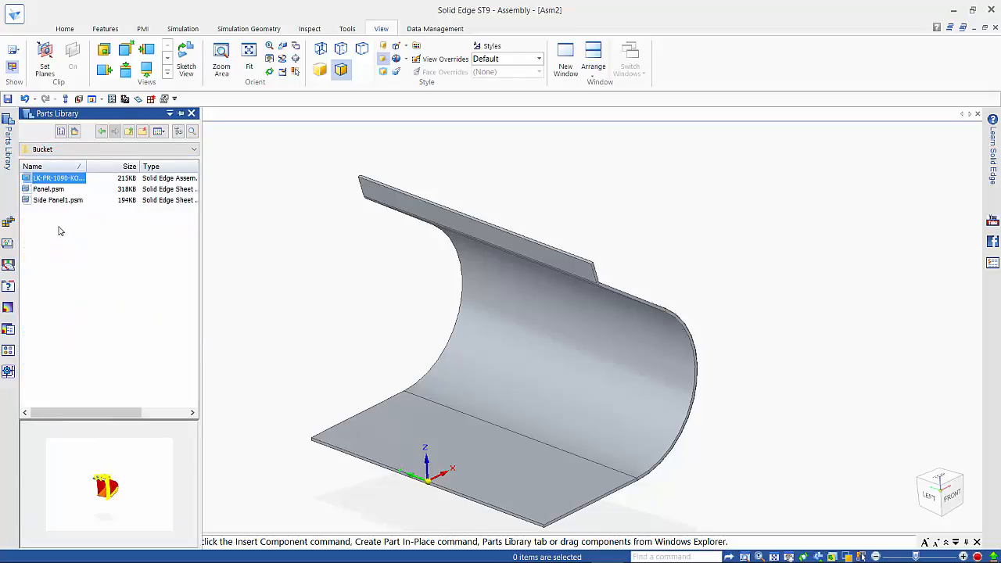
pyautogui.click(47, 200)
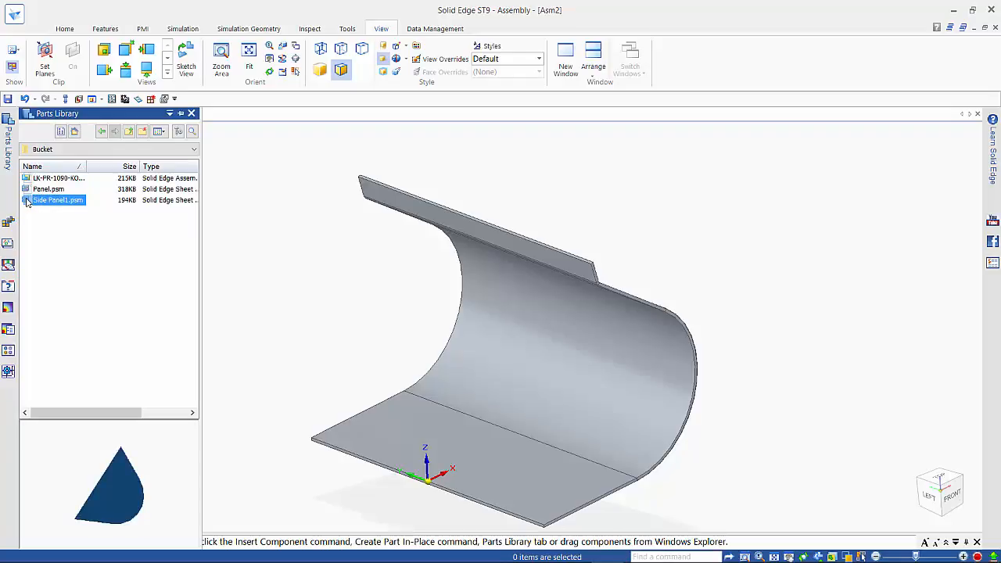
pyautogui.moveTo(69, 432); pyautogui.dragTo(164, 528)
pyautogui.moveTo(166, 466); pyautogui.dragTo(211, 416)
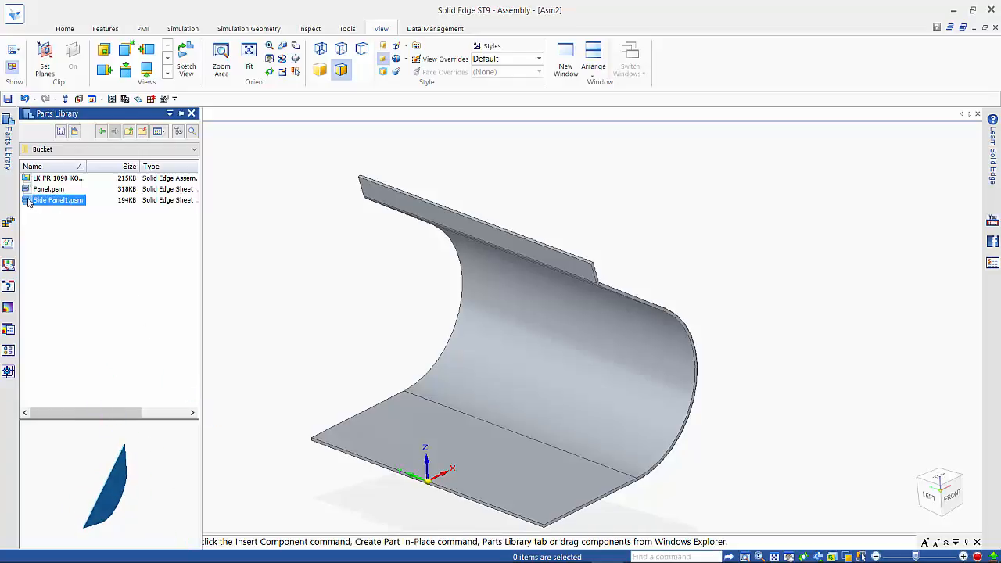
pyautogui.moveTo(28, 201); pyautogui.dragTo(333, 297)
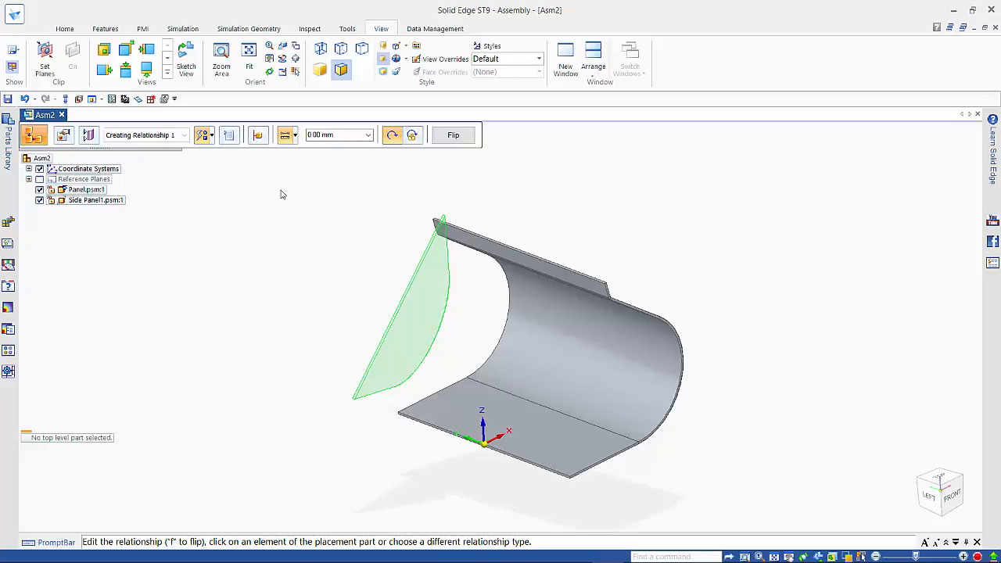
# Mate the hidden flat face of the side panel with the main panel's near end face at 0 mm offset using FlashFit
pyautogui.rightClick(420, 298)
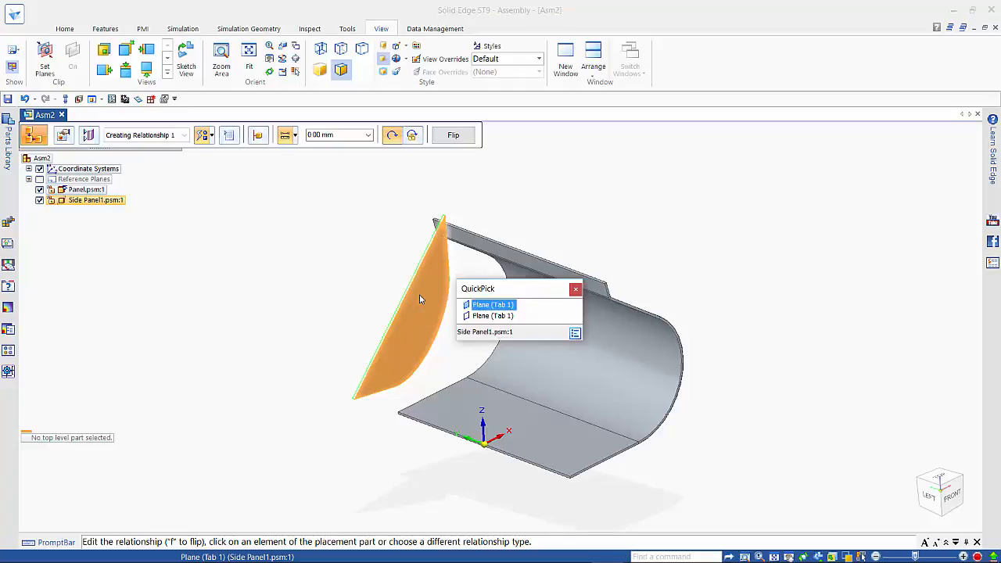
pyautogui.click(487, 315)
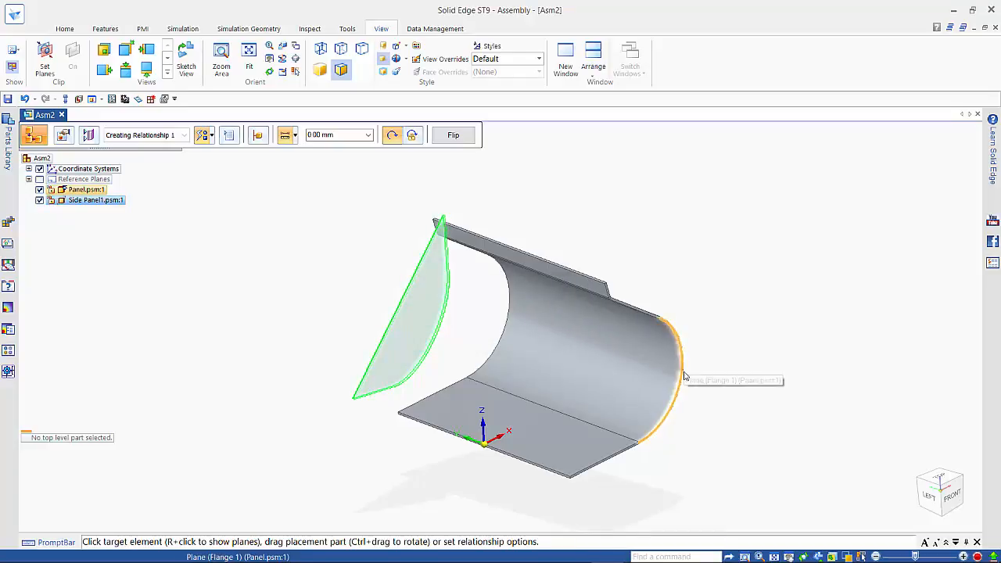
pyautogui.click(637, 452)
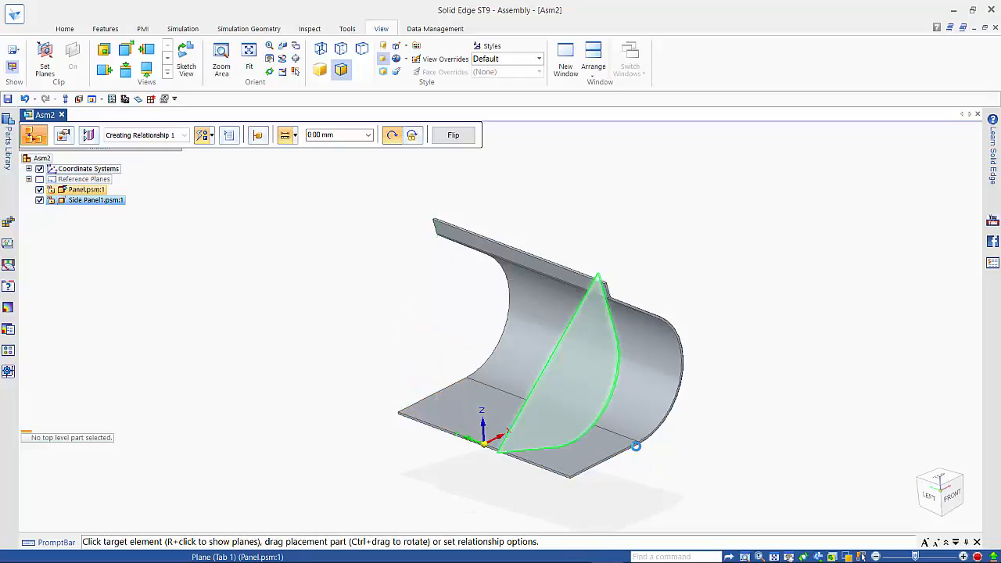
# Planar-align the side panel's lower edge face with the main panel's base tab at an offset of -14 mm
pyautogui.moveTo(530, 427); pyautogui.dragTo(490, 414, button='middle')
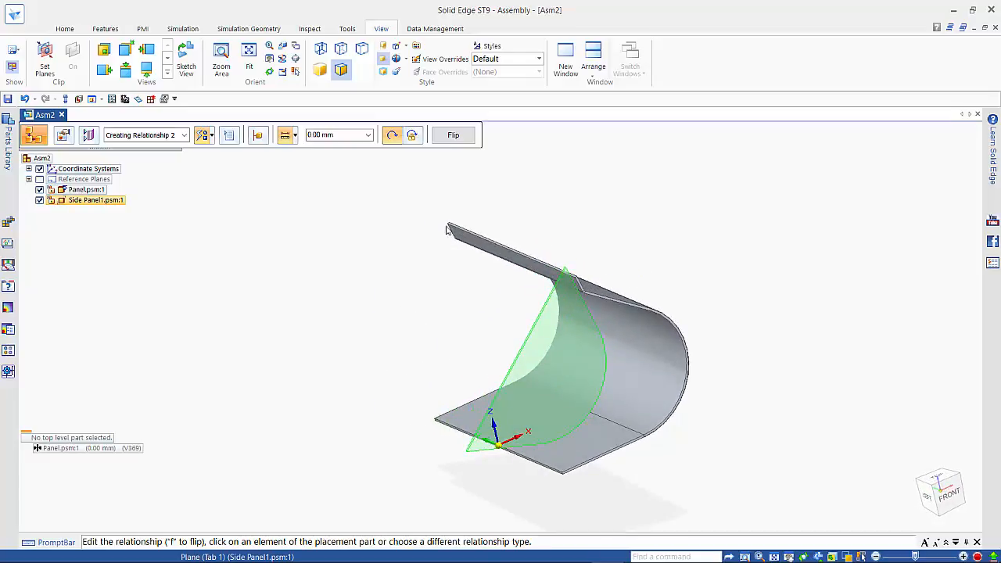
pyautogui.click(208, 136)
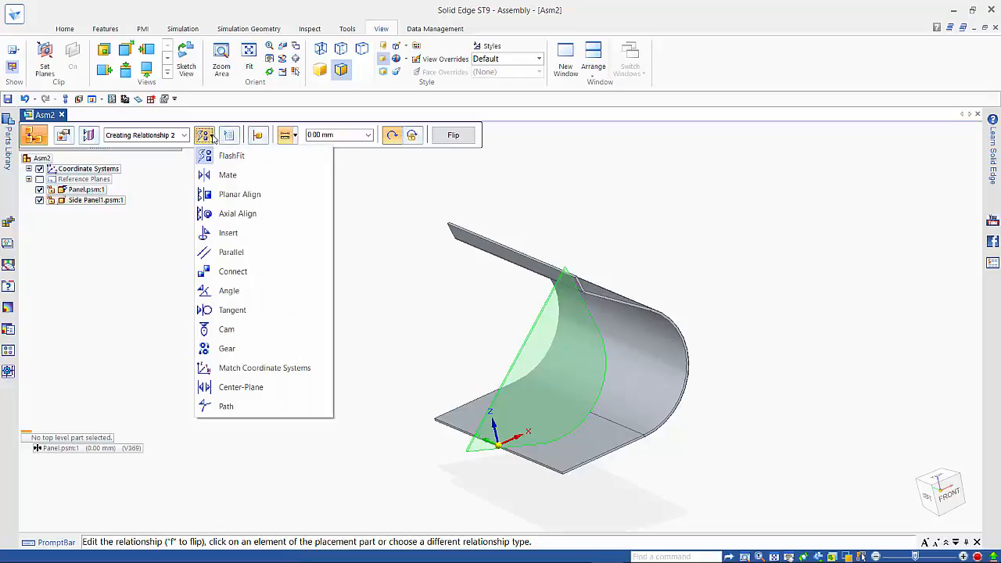
pyautogui.click(227, 195)
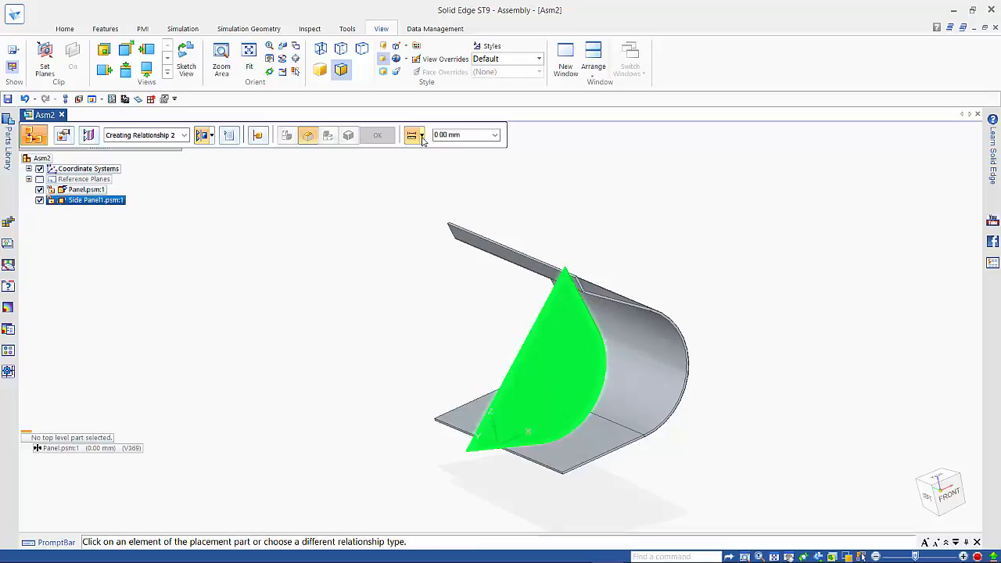
pyautogui.click(421, 135)
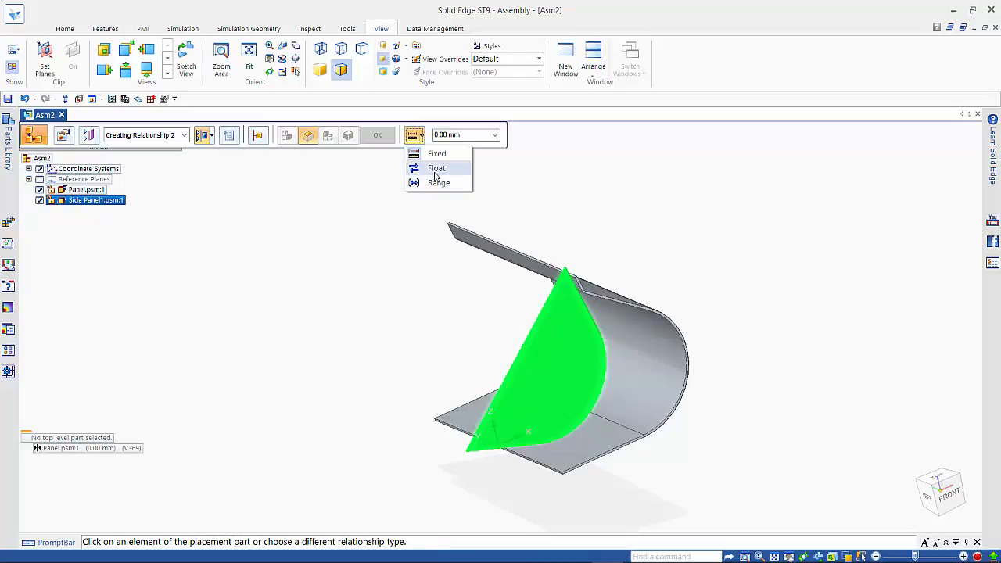
pyautogui.click(447, 136)
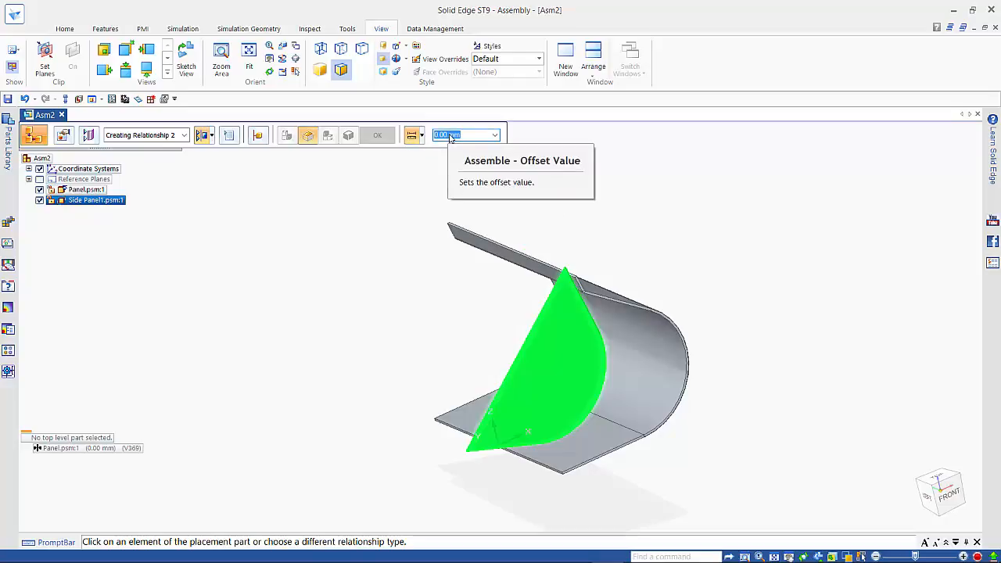
pyautogui.write('-14')
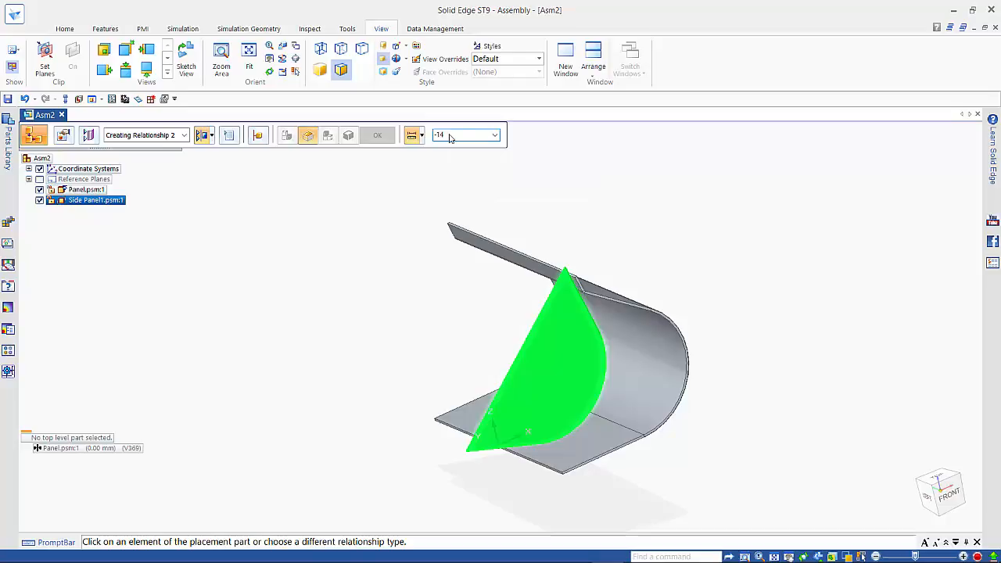
pyautogui.press('Return')
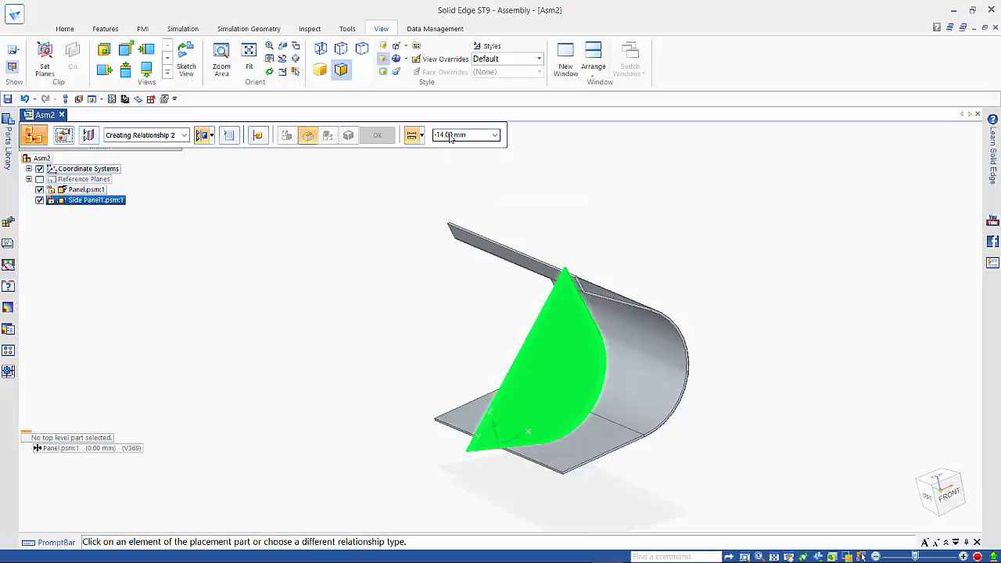
pyautogui.rightClick(490, 454)
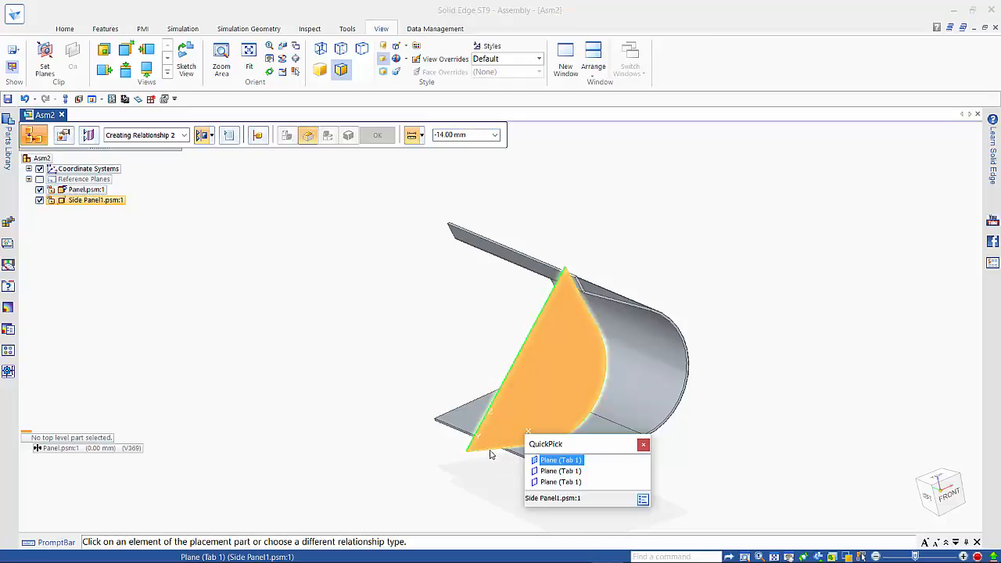
pyautogui.click(560, 471)
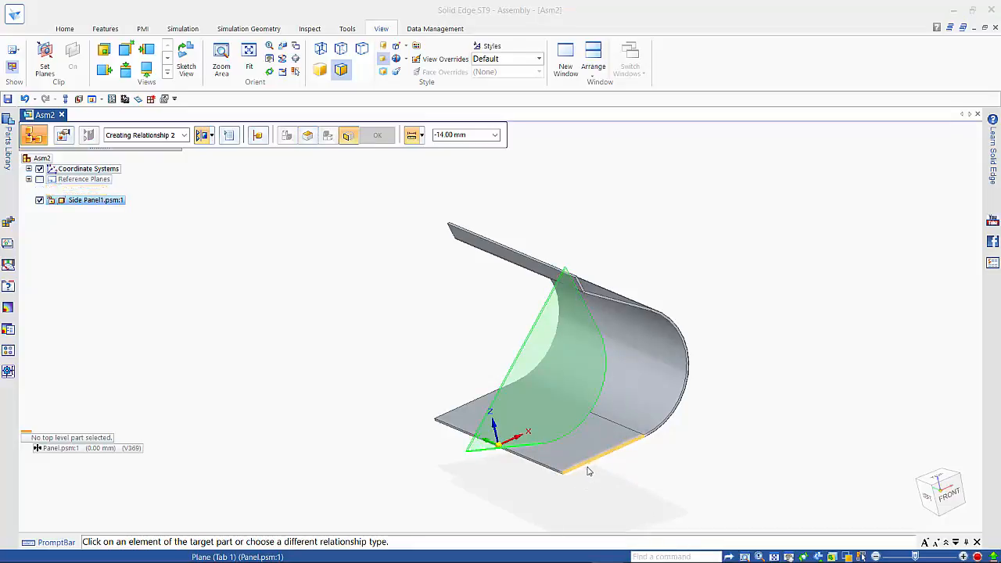
pyautogui.rightClick(590, 469)
pyautogui.click(649, 487)
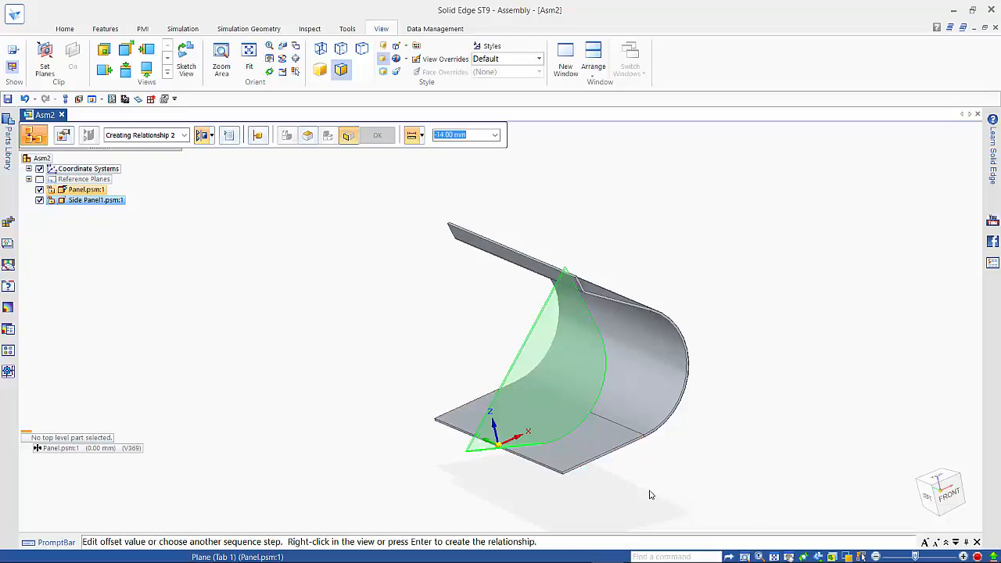
pyautogui.rightClick(648, 493)
# Axially align the side panel's curved edge with the main panel's large bend, leaving rotation unlocked
pyautogui.moveTo(629, 486); pyautogui.dragTo(561, 430, button='middle')
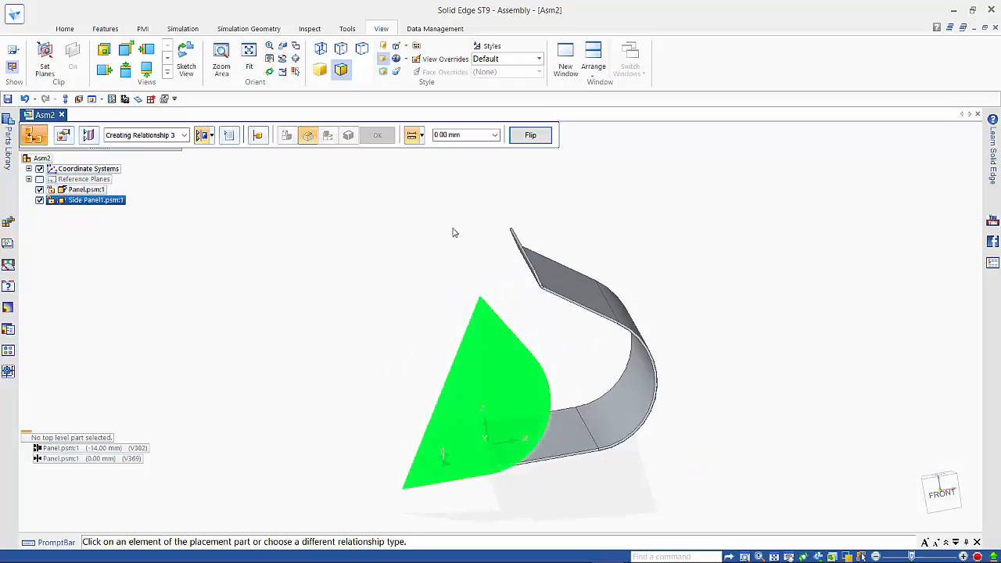
pyautogui.click(208, 138)
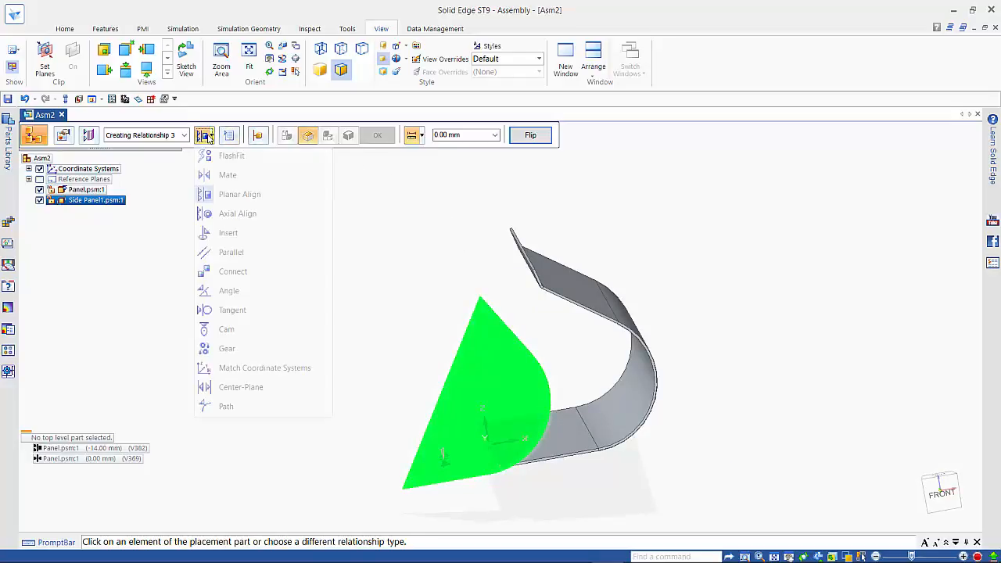
pyautogui.click(222, 212)
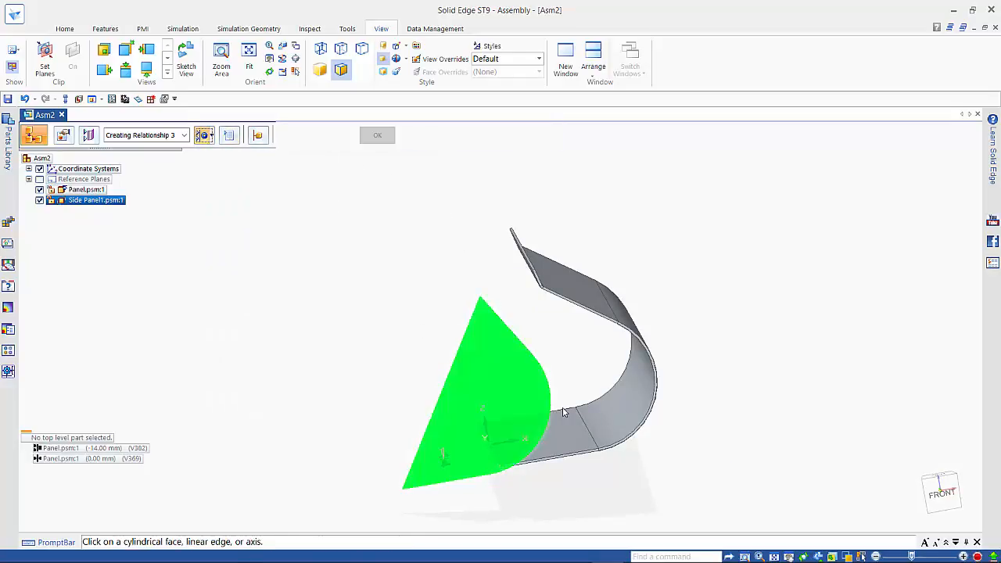
pyautogui.moveTo(568, 386); pyautogui.dragTo(510, 388, button='middle')
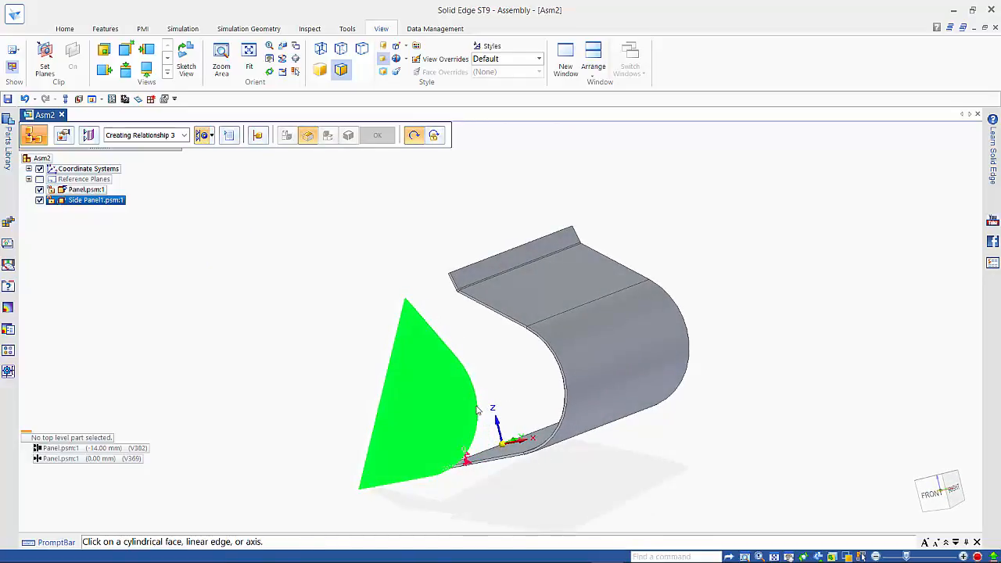
pyautogui.click(526, 399)
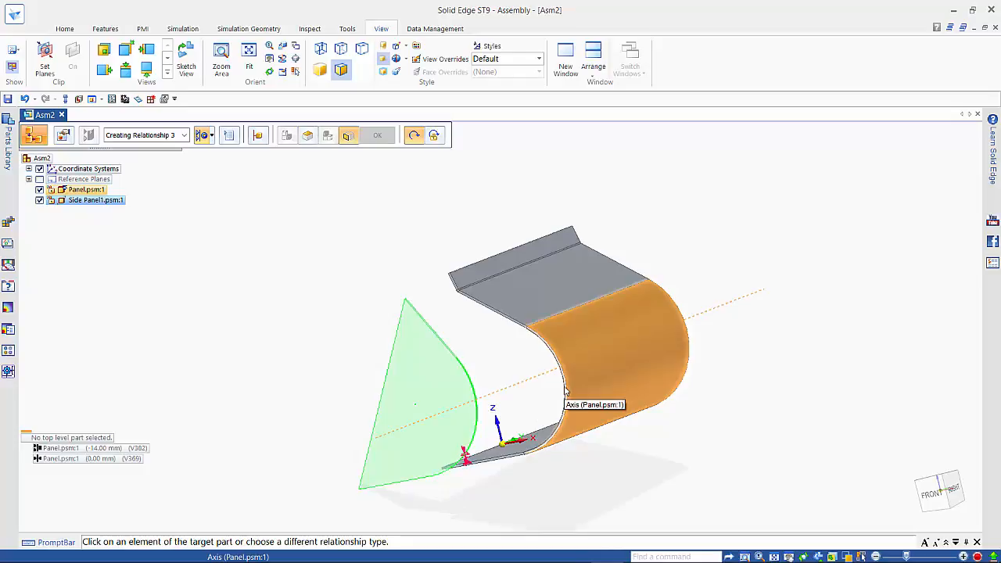
pyautogui.click(561, 395)
pyautogui.rightClick(389, 407)
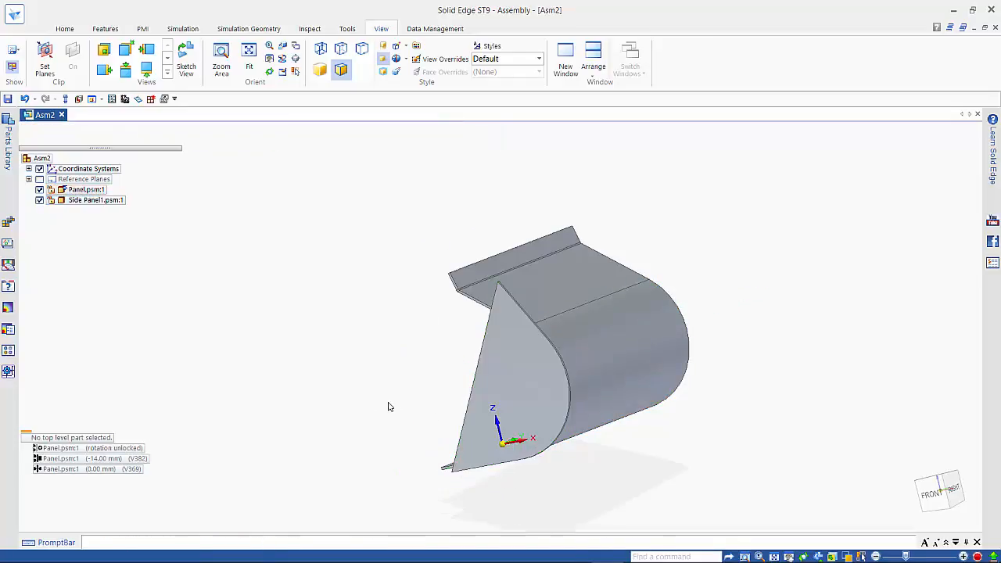
# Place a second copy of Side Panel1.psm in the assembly, on the open side of the bucket
pyautogui.moveTo(388, 407); pyautogui.dragTo(490, 407, button='middle')
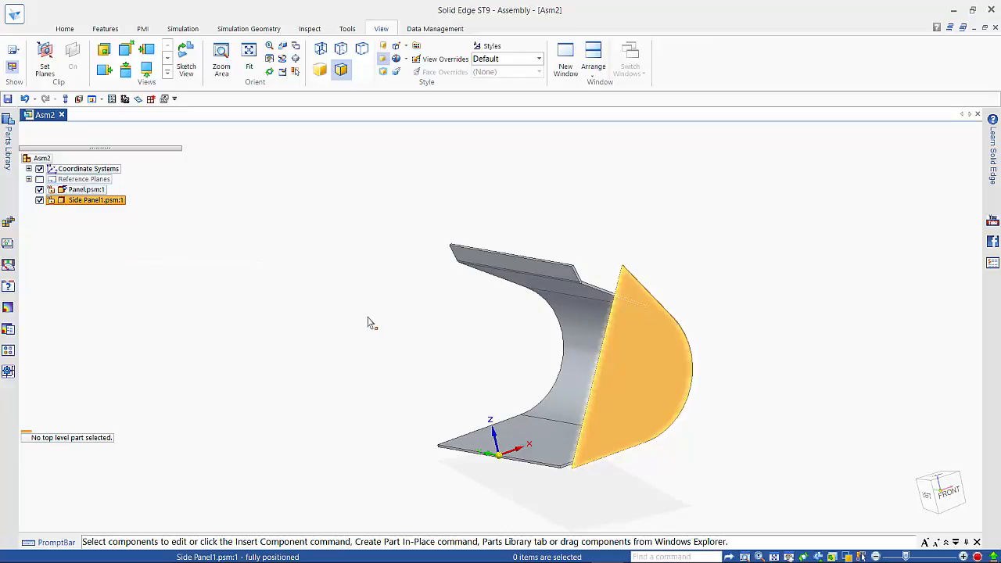
pyautogui.click(627, 283)
pyautogui.click(55, 201)
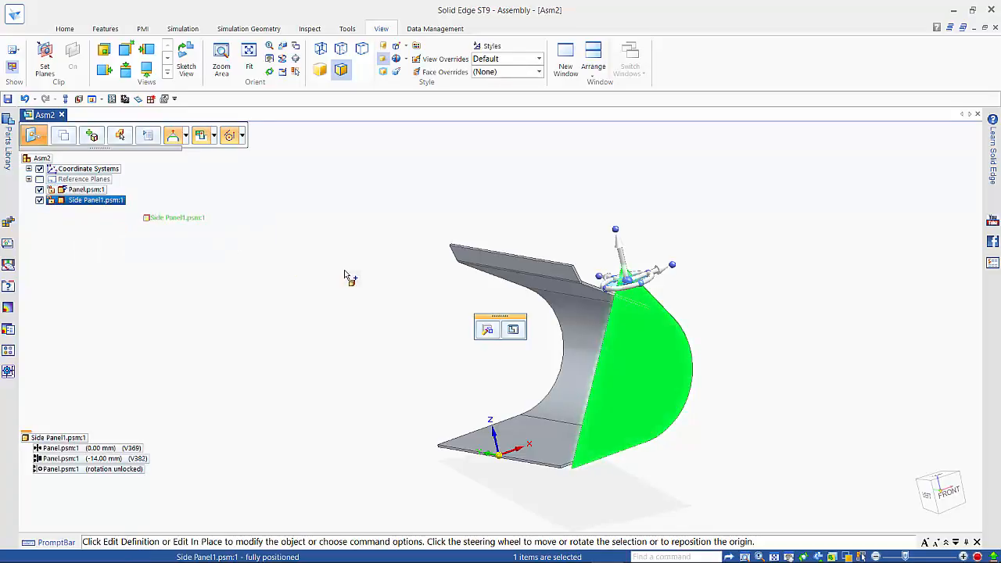
pyautogui.moveTo(344, 275); pyautogui.dragTo(345, 278)
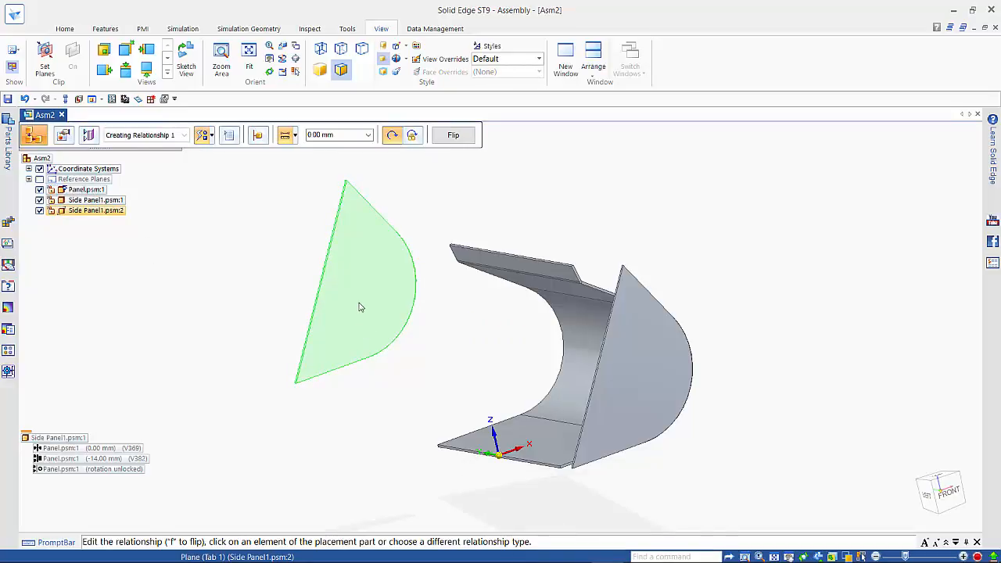
# Mate the second side panel's flat face with the end face on the main panel's open side at 0 mm offset
pyautogui.click(207, 136)
pyautogui.click(219, 180)
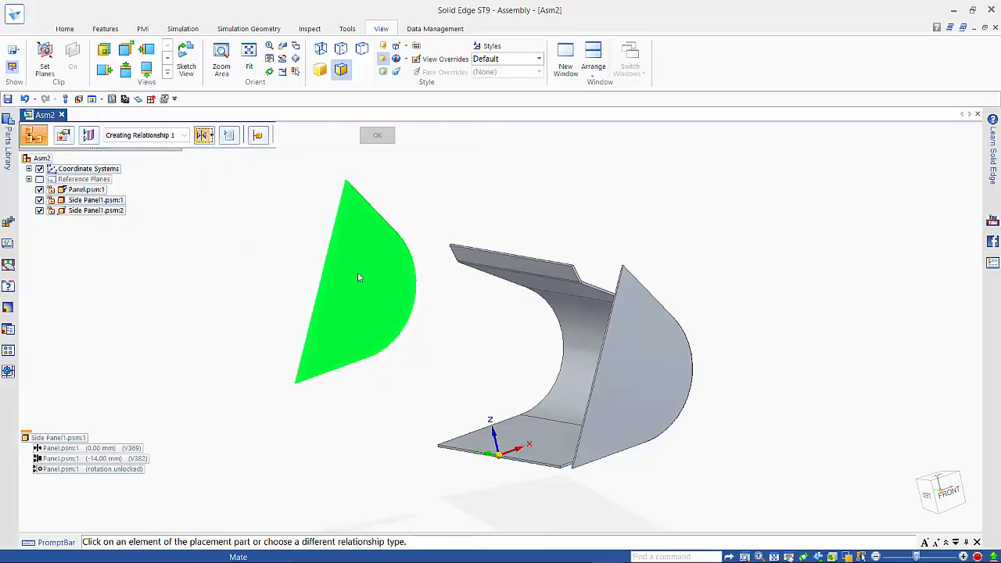
pyautogui.click(363, 283)
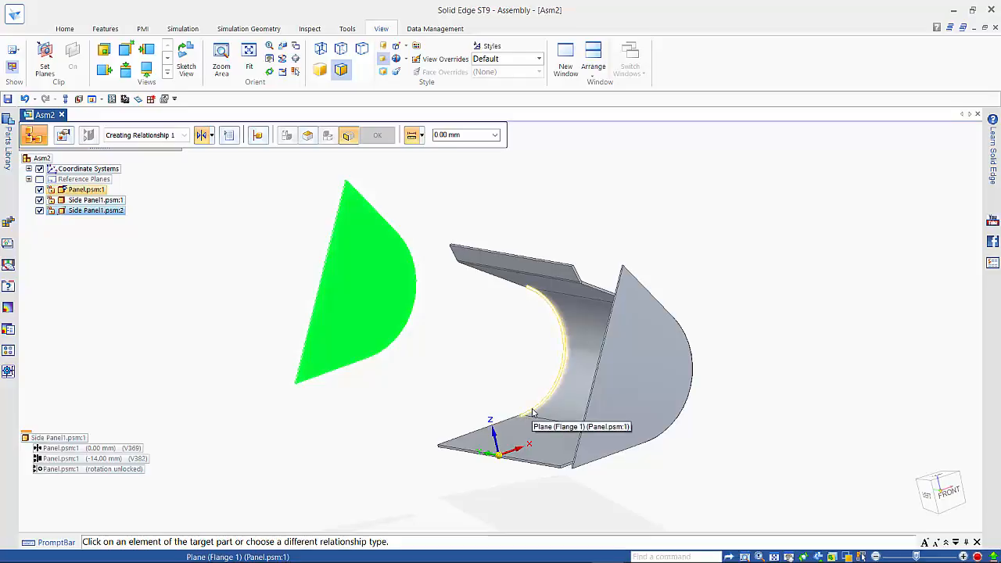
pyautogui.click(452, 423)
pyautogui.rightClick(445, 405)
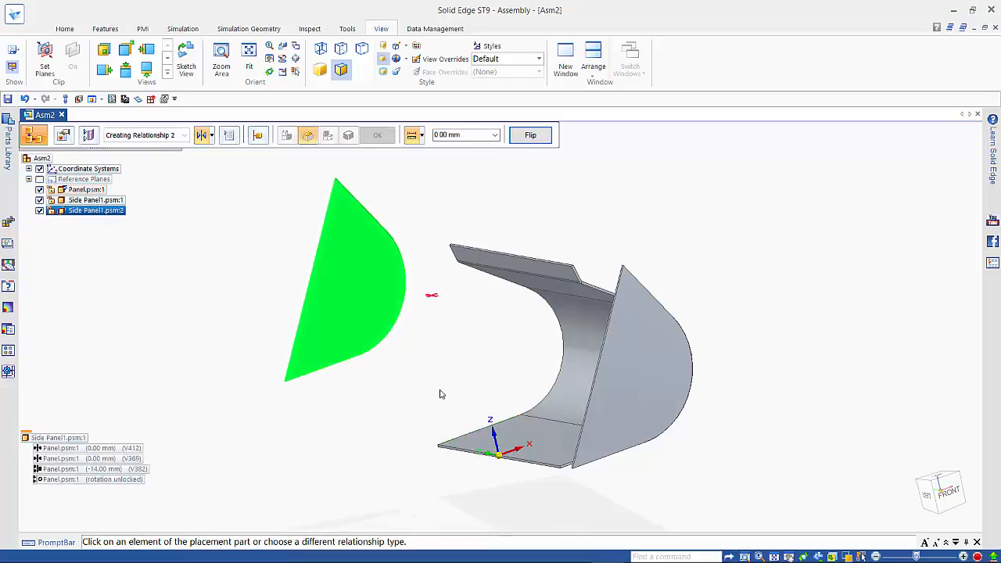
# Planar-align the second side panel's lower edge face with the main panel's base tab at an offset of -14 mm
pyautogui.click(201, 136)
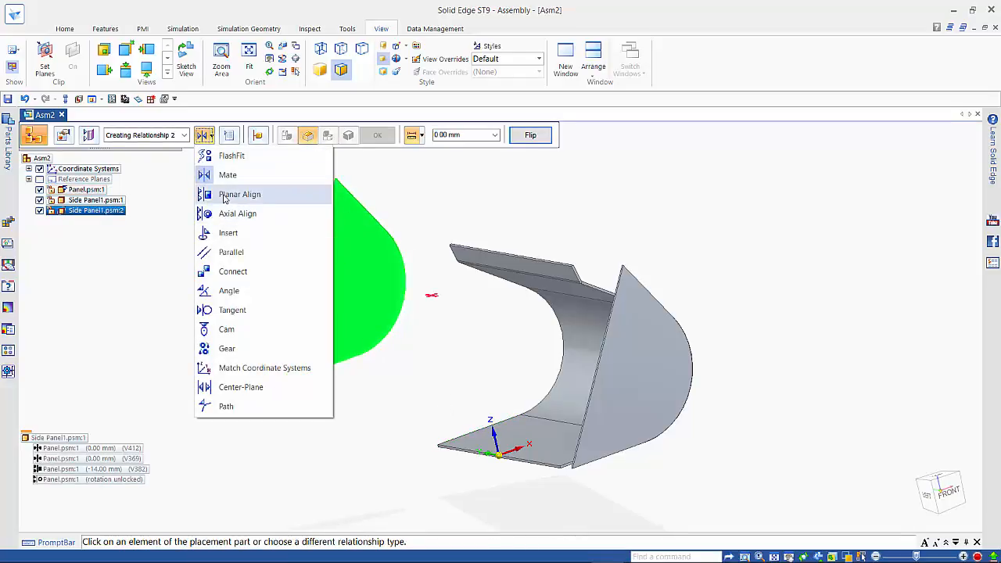
pyautogui.click(227, 196)
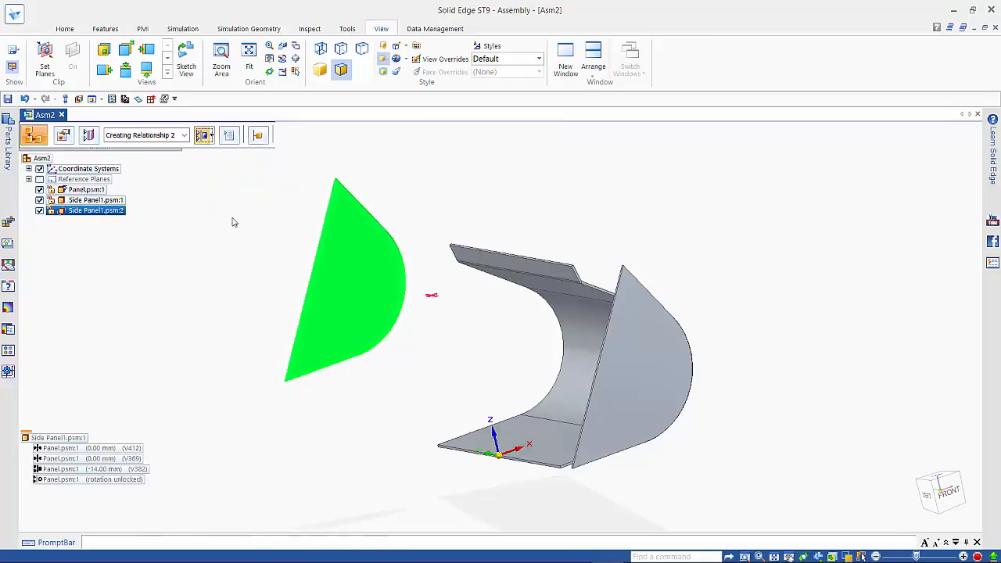
pyautogui.rightClick(321, 374)
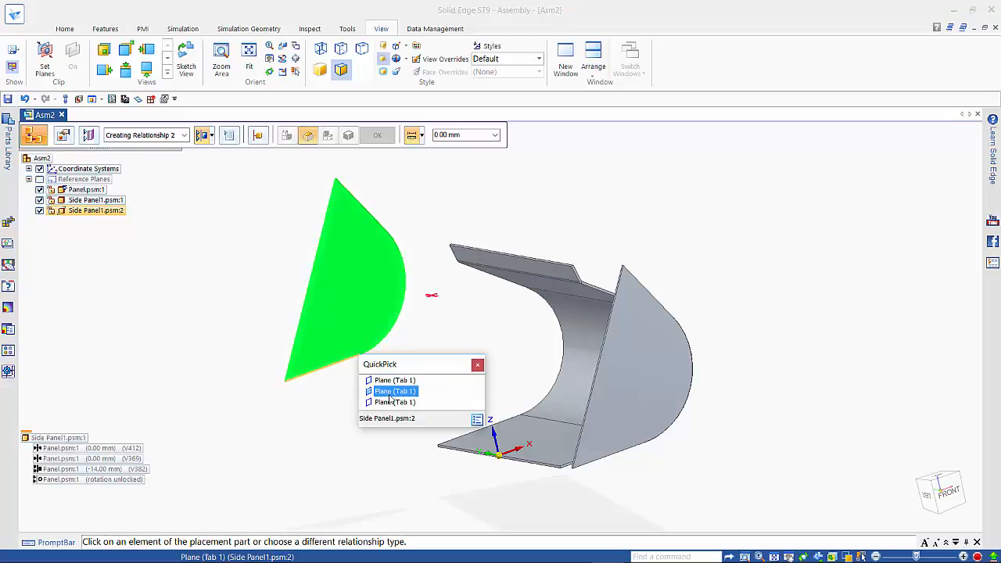
pyautogui.click(389, 393)
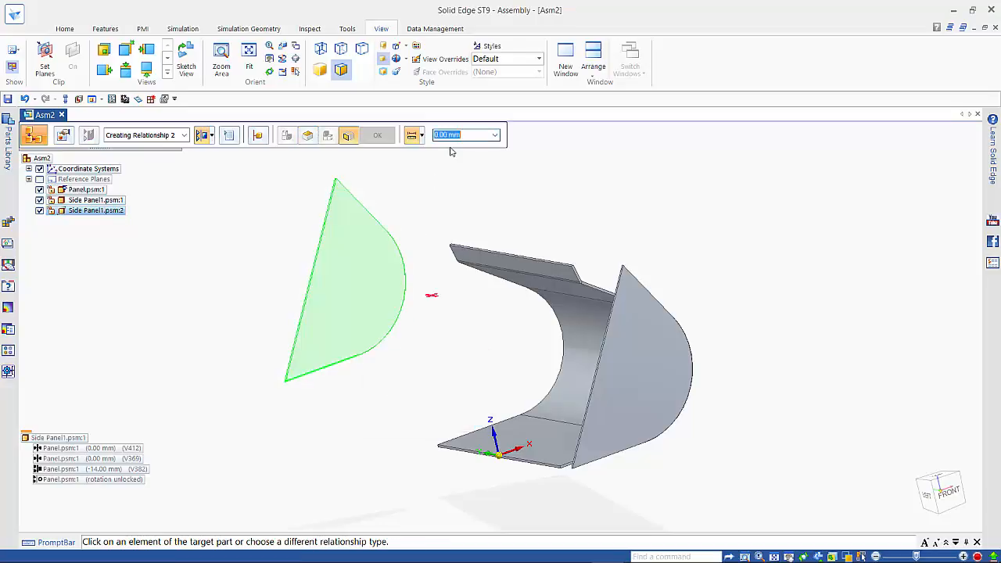
pyautogui.write('-14')
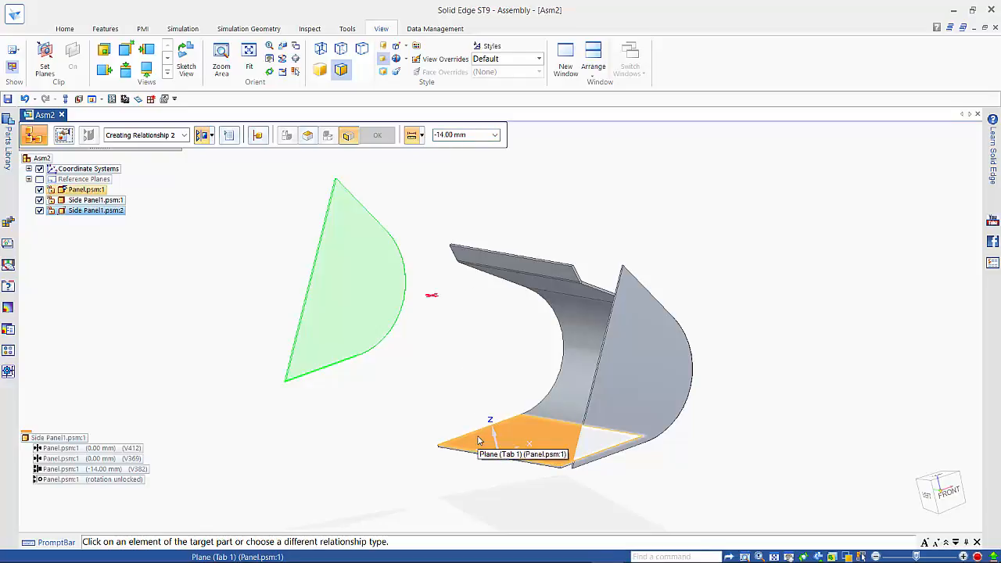
pyautogui.rightClick(480, 439)
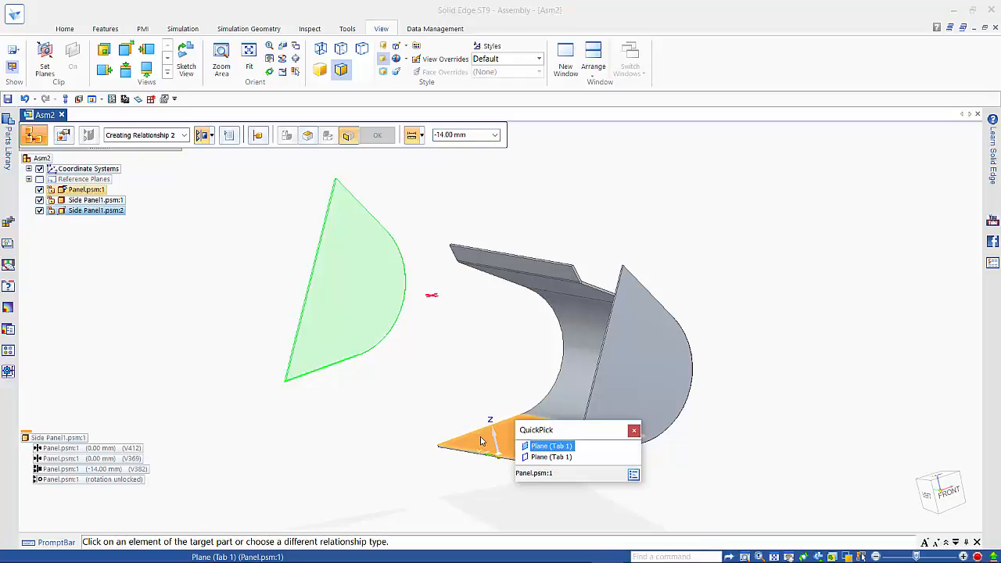
pyautogui.click(544, 463)
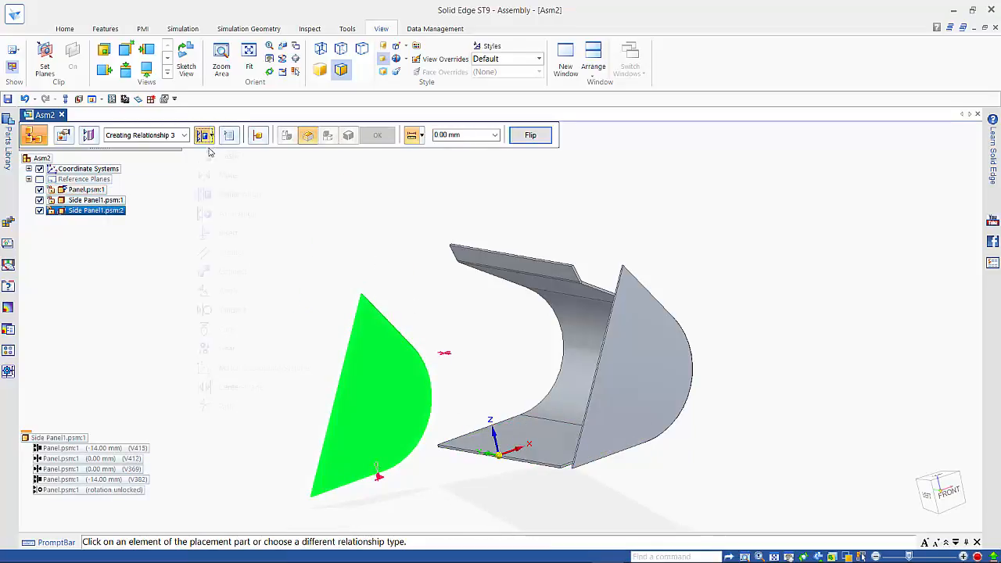
# Axially align the second side panel's curved edge with the main panel's large bend and finish placing the part
pyautogui.click(221, 214)
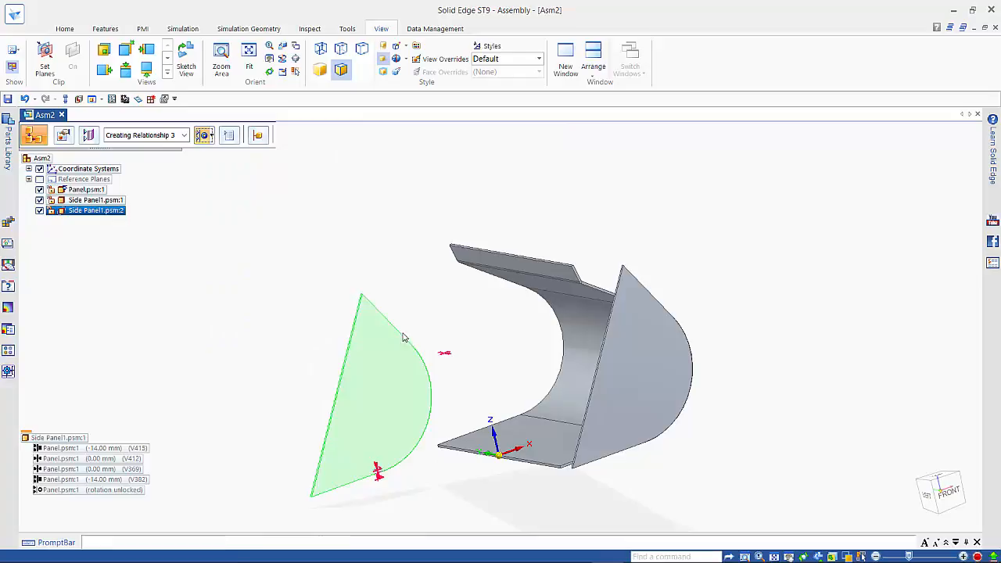
pyautogui.click(429, 372)
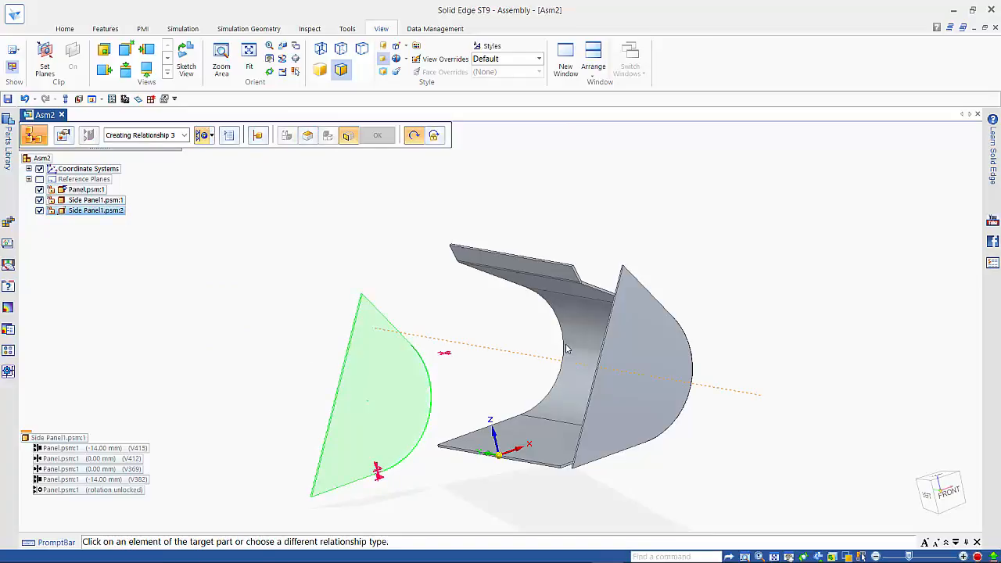
pyautogui.click(547, 343)
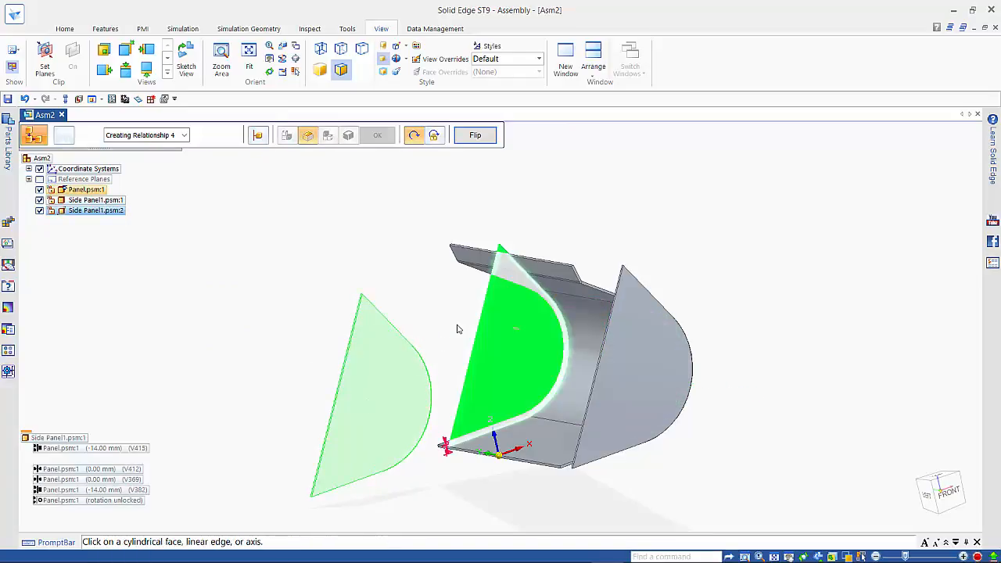
pyautogui.rightClick(364, 332)
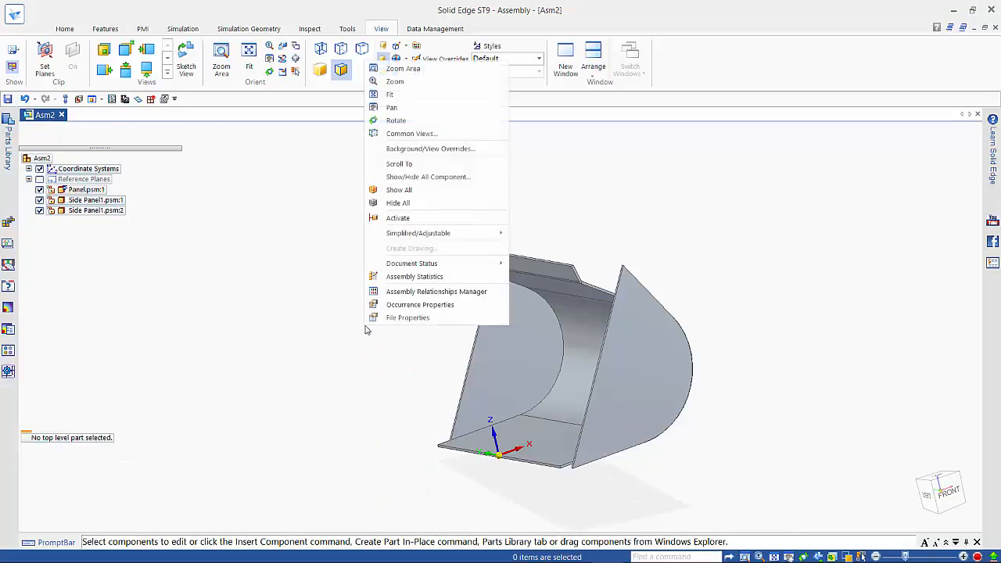
pyautogui.click(349, 362)
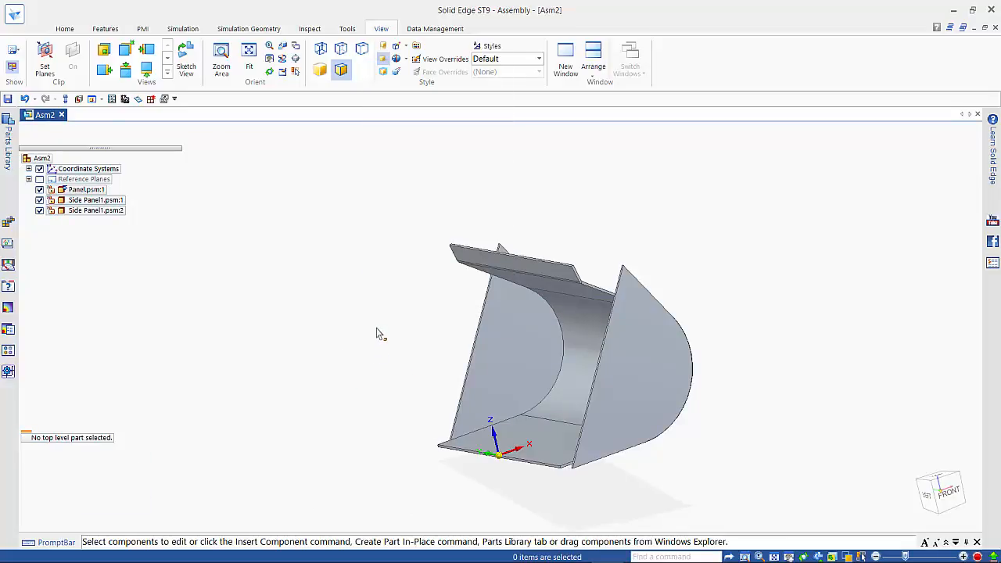
# Open the offset of the first side panel's planar align relationship with the main panel's base tab for editing
pyautogui.moveTo(376, 334)
pyautogui.mouseDown()
pyautogui.moveTo(659, 342)
pyautogui.moveTo(511, 329)
pyautogui.moveTo(383, 336)
pyautogui.mouseUp()
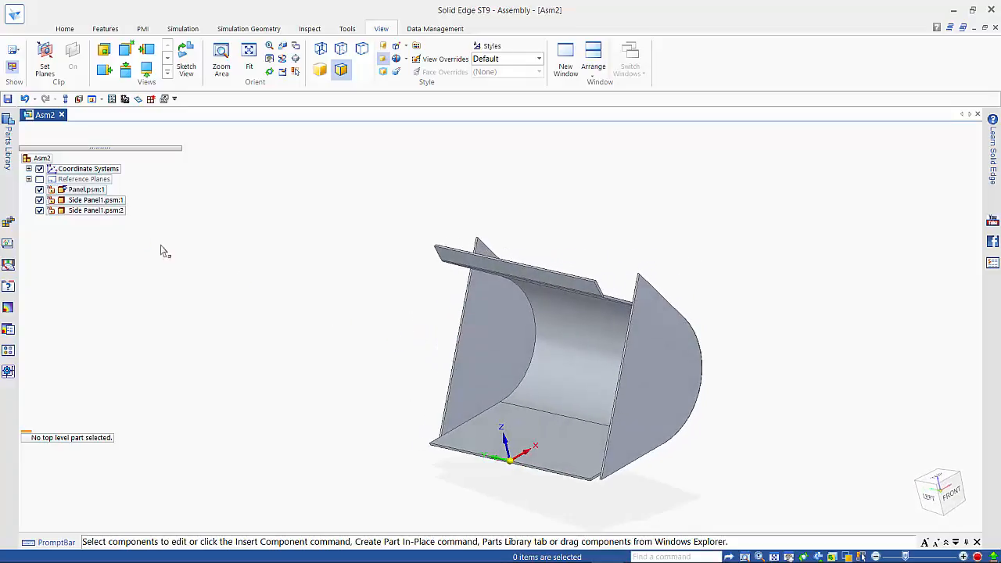
pyautogui.click(86, 201)
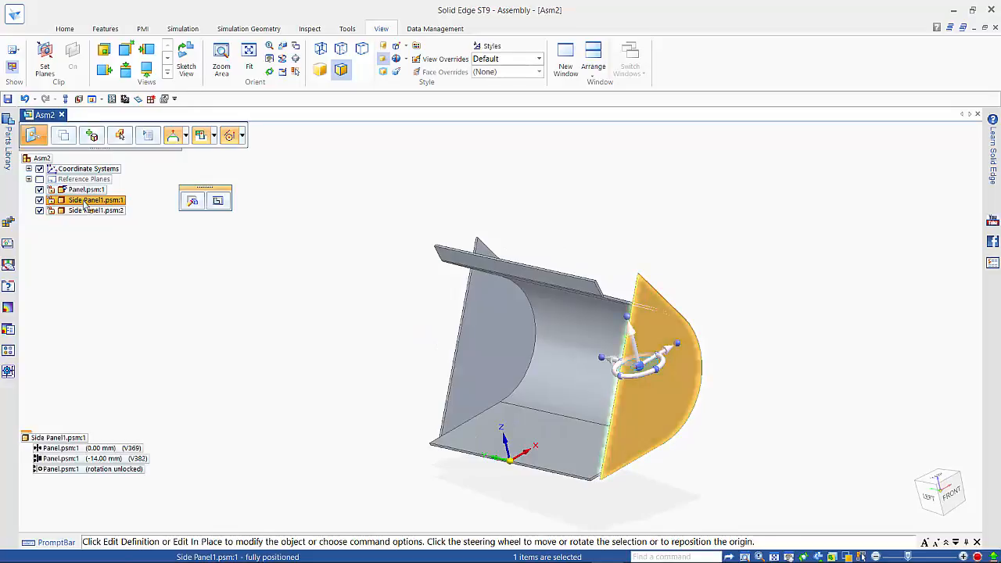
pyautogui.click(69, 460)
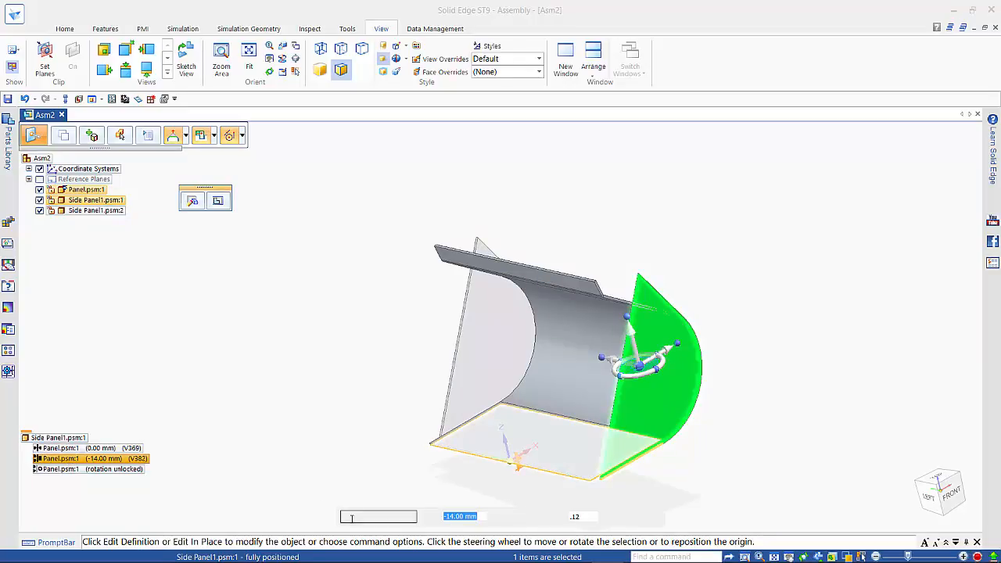